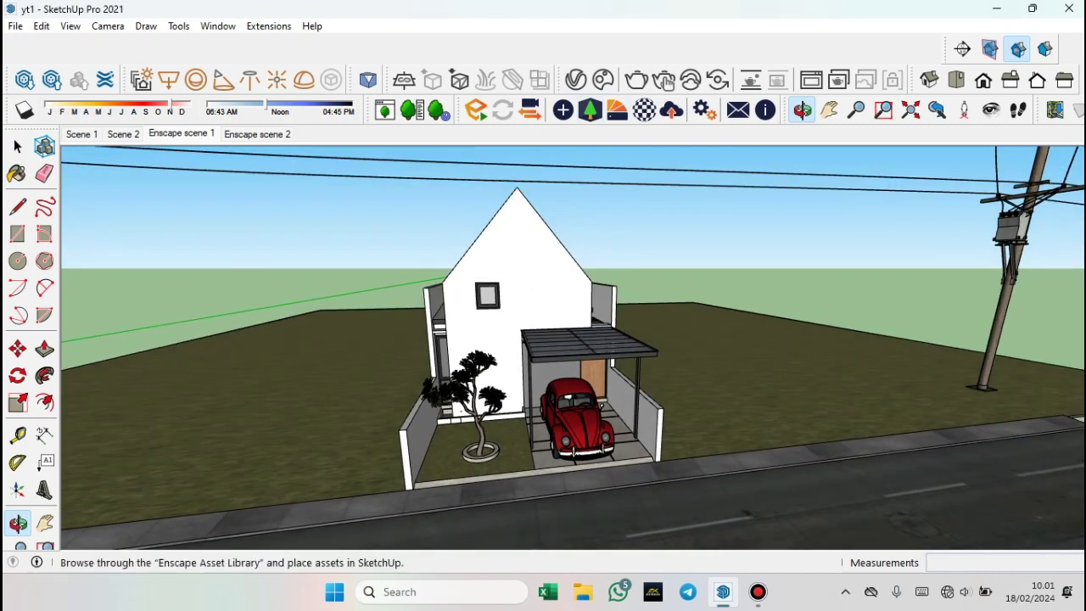
Open the Enscape Asset Library and browse the accessories, animals, construction and hospital props categories
click(590, 111)
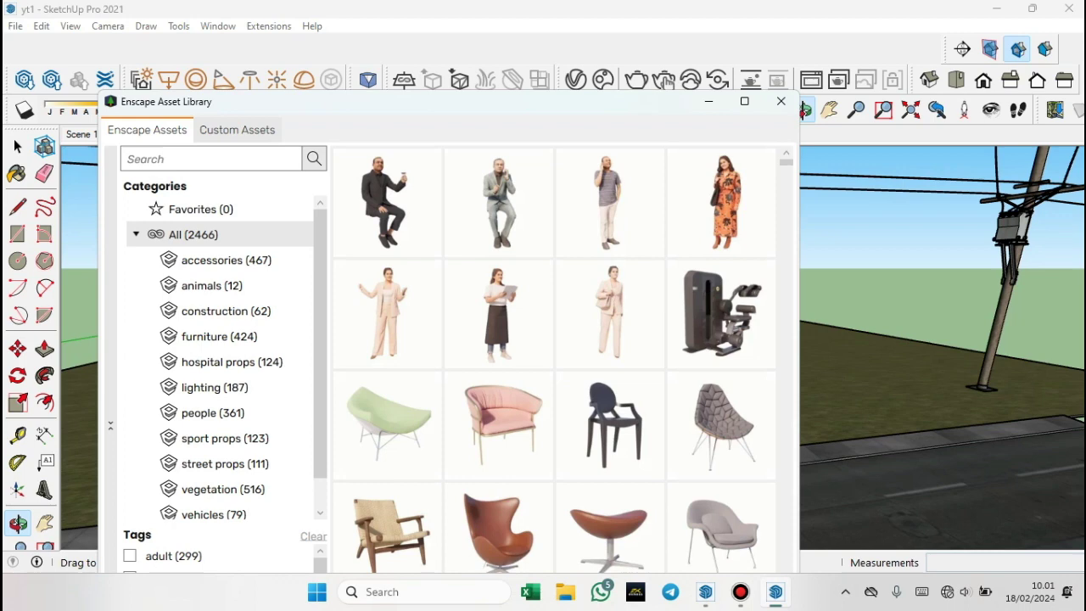
scroll(221, 357, down, 1)
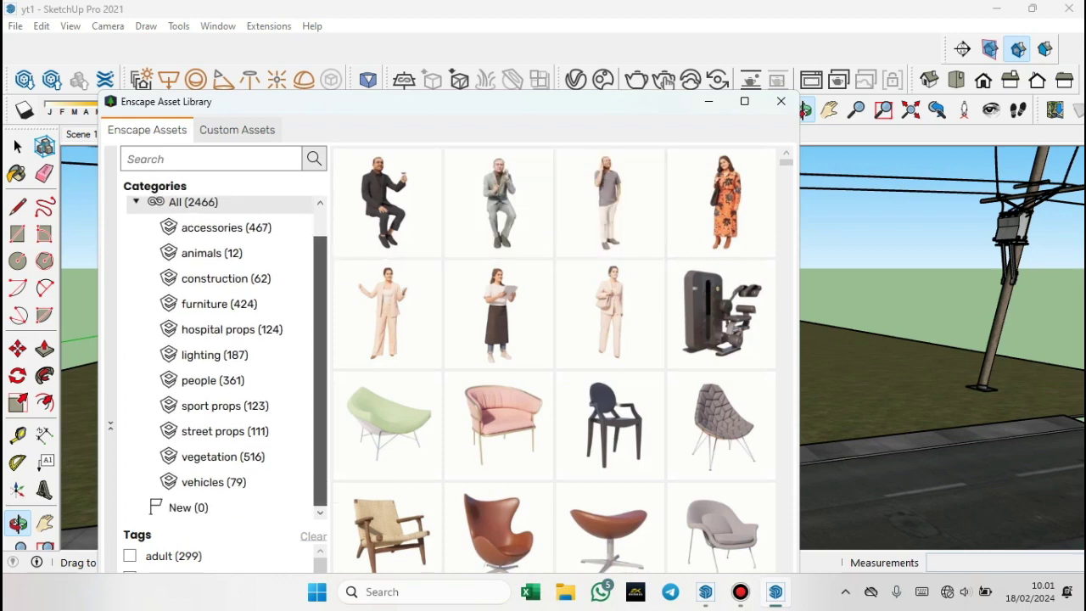
click(225, 228)
click(211, 253)
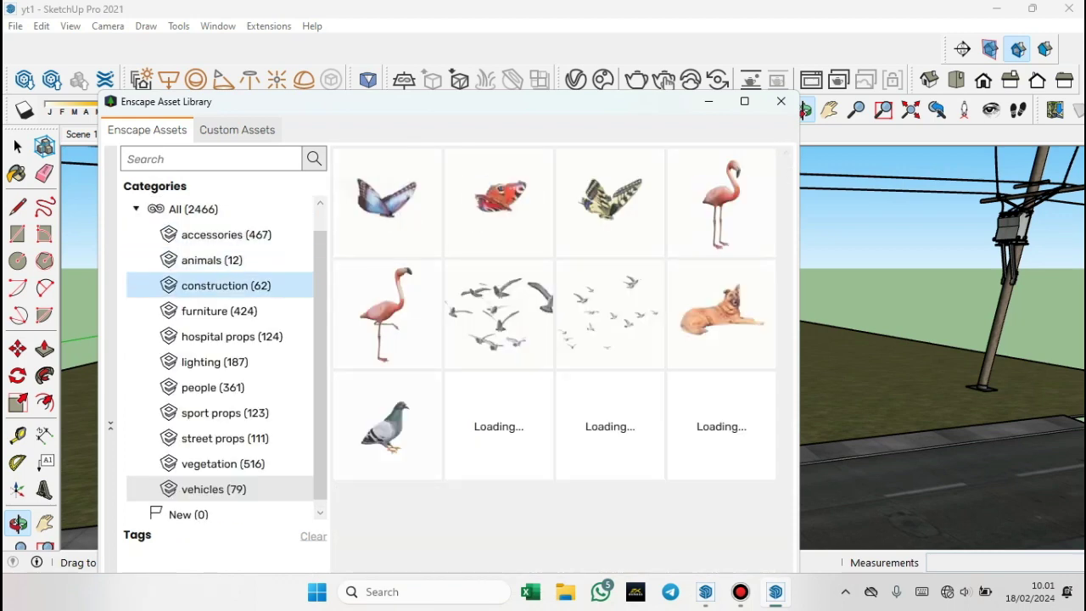
click(226, 285)
click(219, 311)
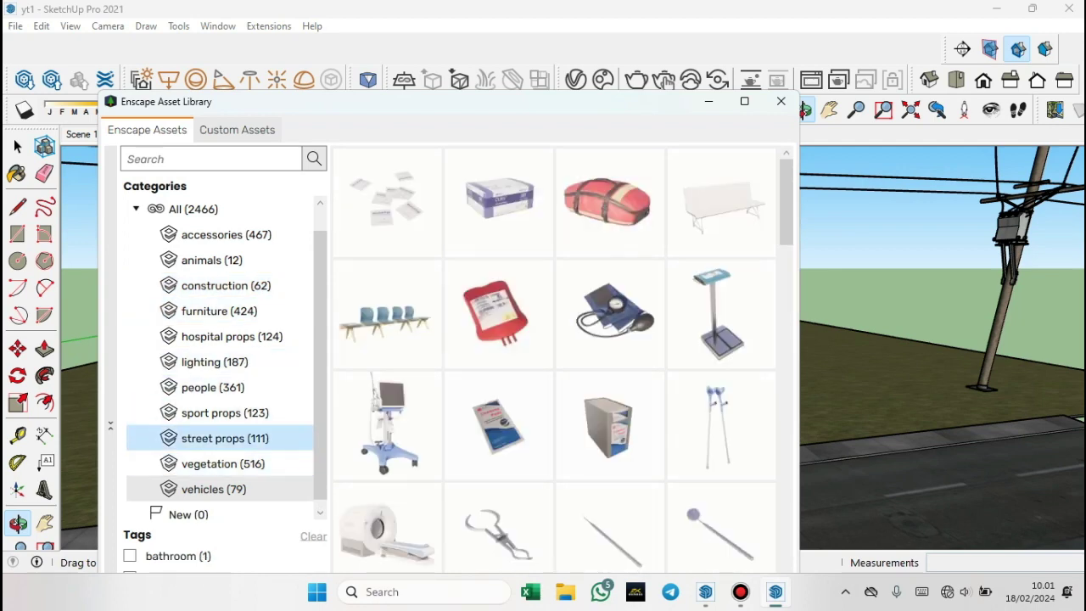
scroll(221, 356, down, 1)
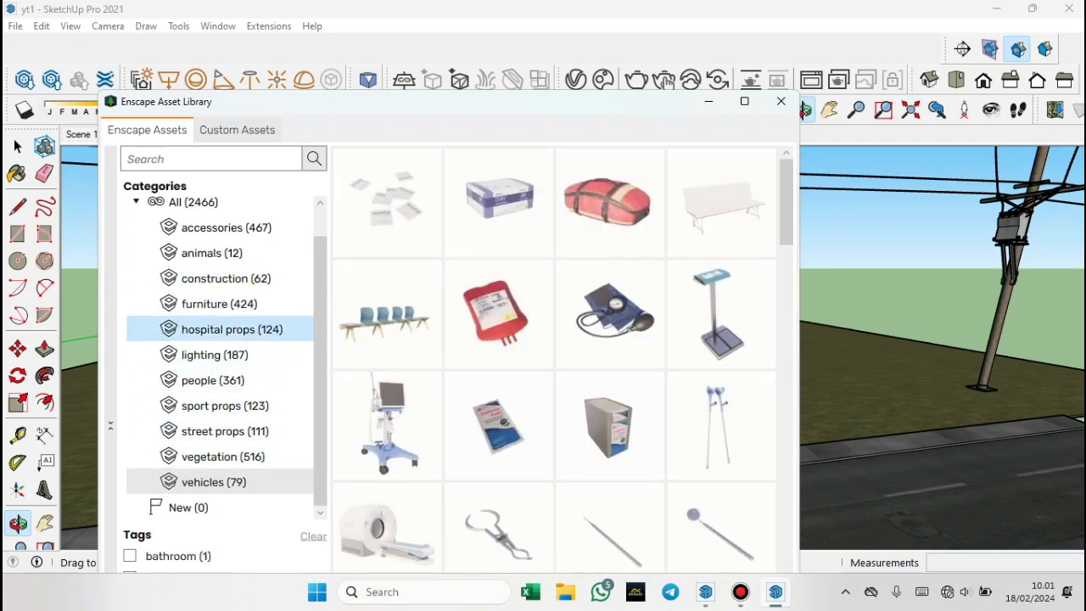
scroll(220, 356, up, 1)
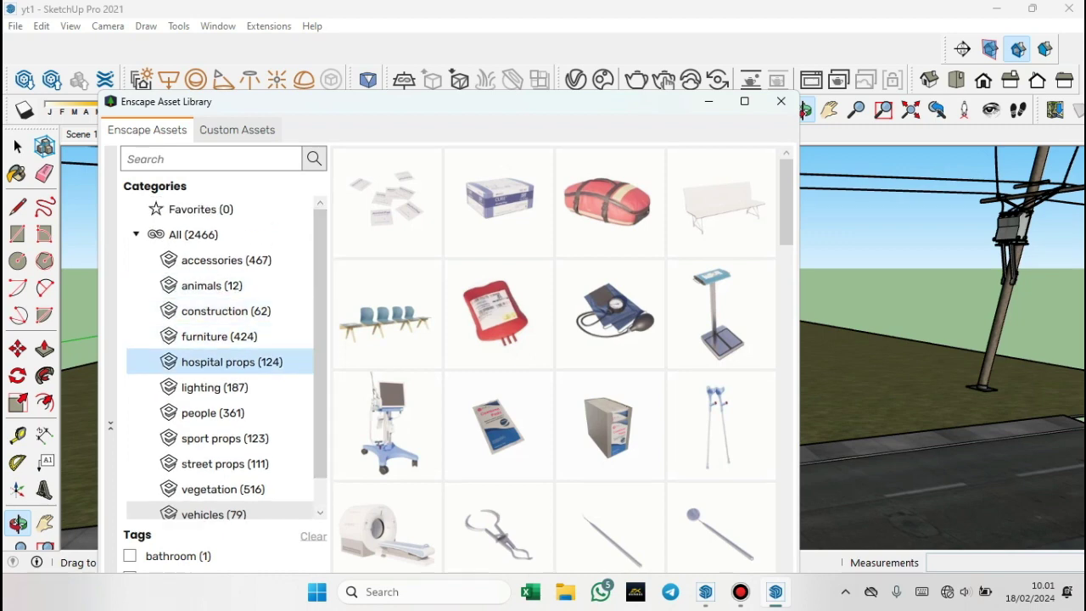
click(212, 285)
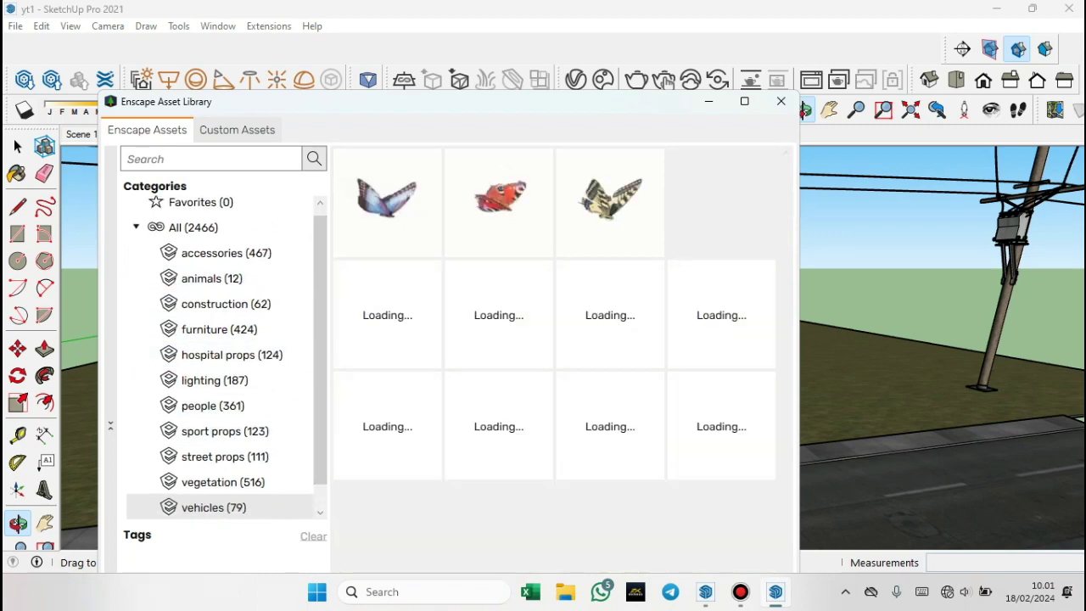
scroll(609, 314, down, 3)
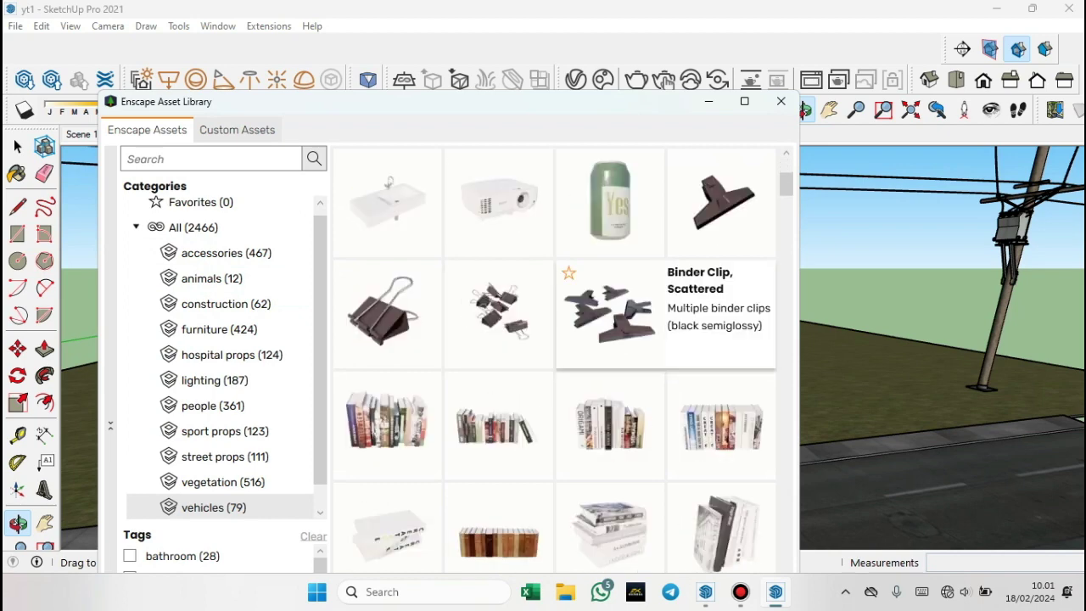
scroll(609, 314, down, 1)
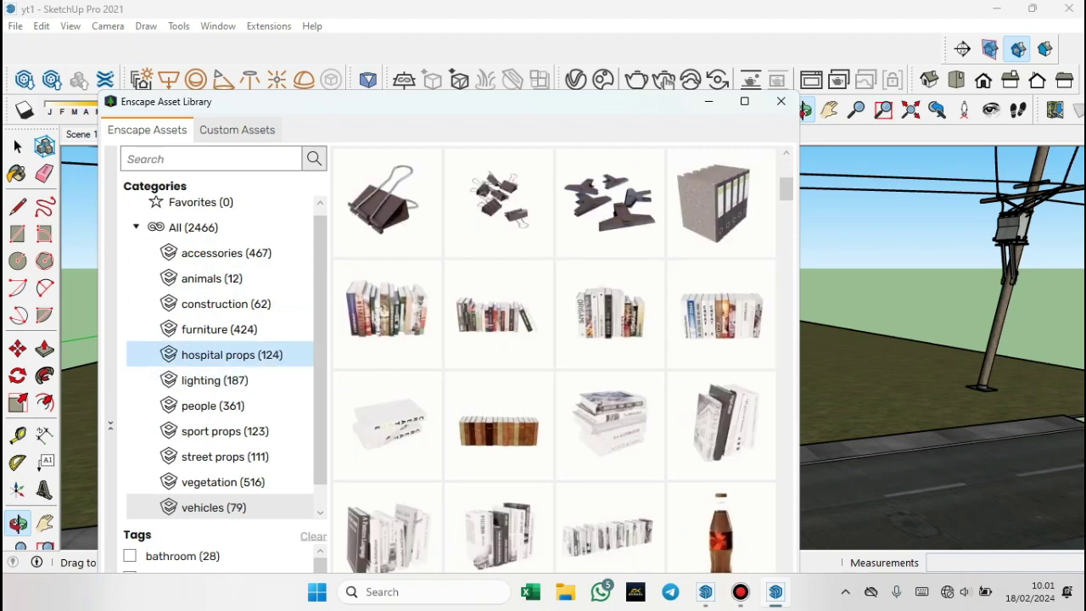
Show the vegetation assets, scroll down to the elm trees and pick the Elm tree
click(225, 431)
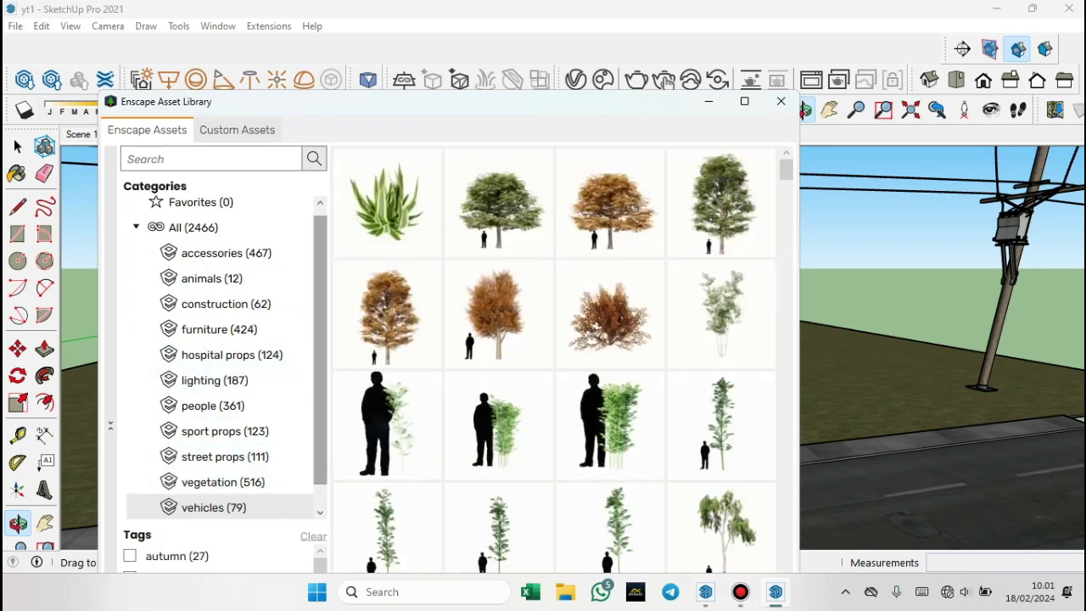
scroll(554, 356, down, 2)
scroll(553, 356, down, 3)
scroll(553, 356, down, 2)
scroll(609, 424, down, 3)
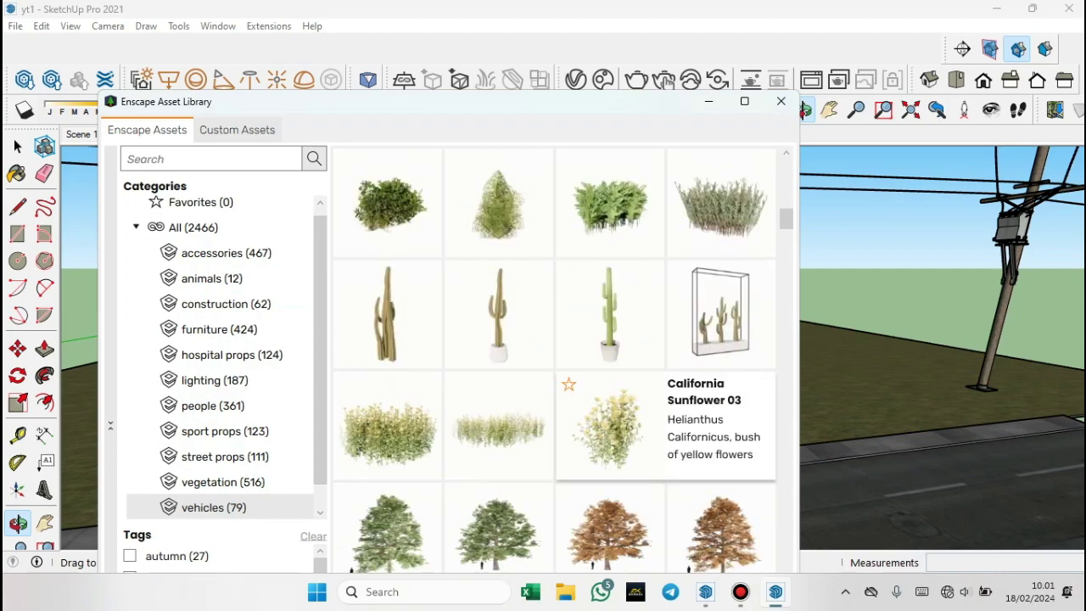
scroll(609, 424, down, 1)
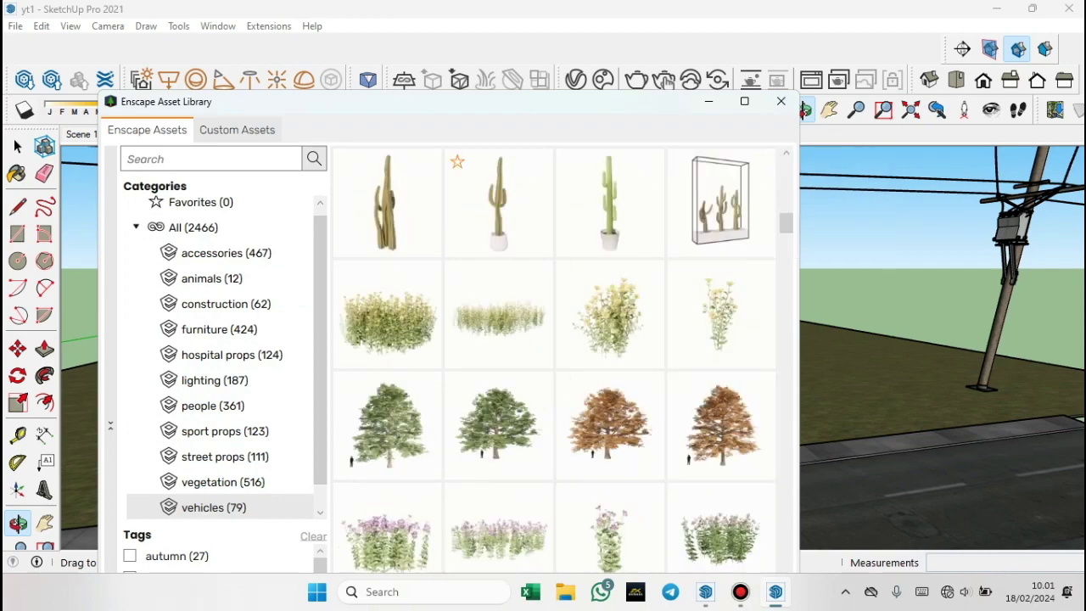
scroll(610, 425, down, 1)
scroll(609, 425, down, 2)
scroll(609, 424, down, 2)
scroll(609, 424, down, 1)
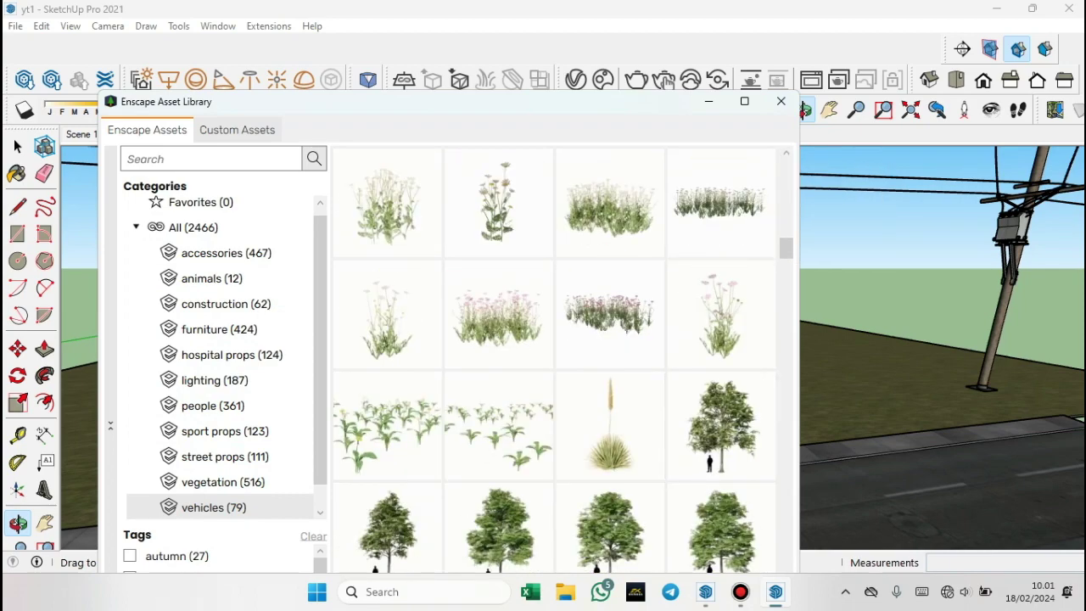
scroll(609, 424, down, 2)
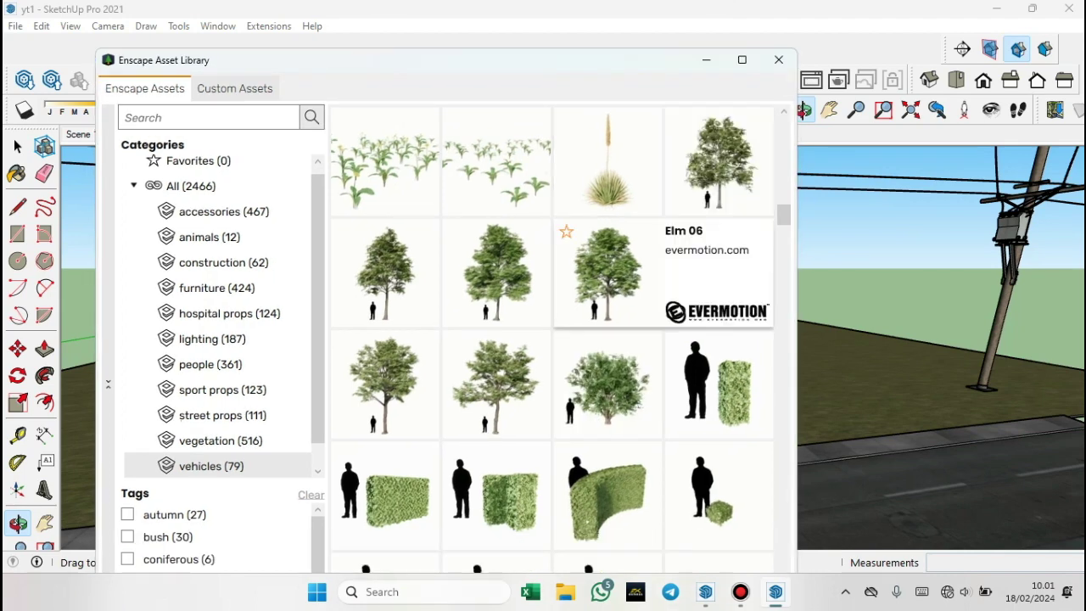
click(610, 276)
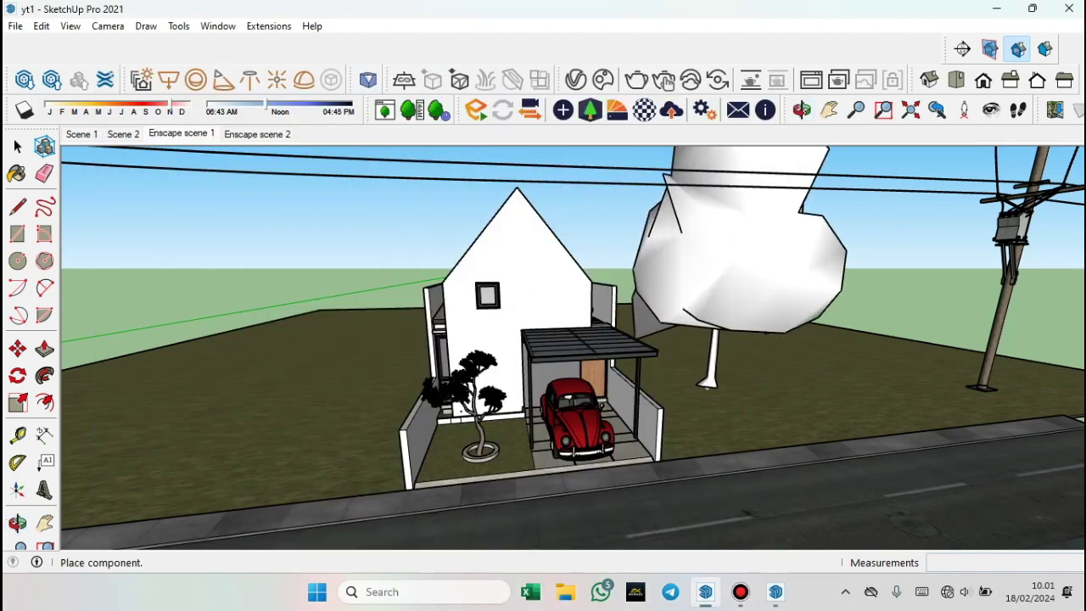
Place three elm trees, one right and two left of the house, then close the library
click(707, 383)
click(354, 404)
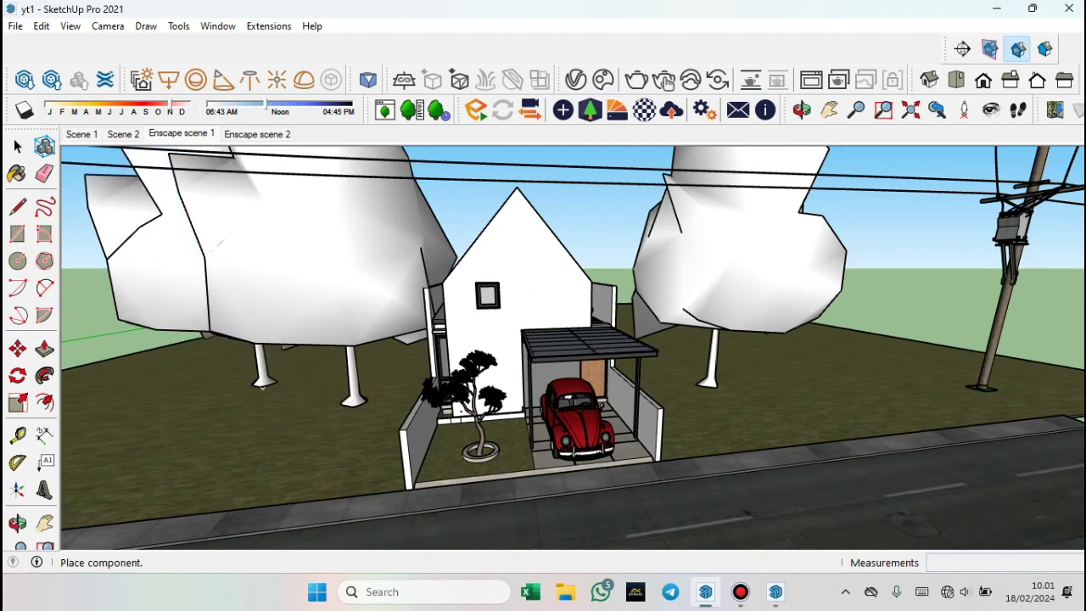
click(257, 414)
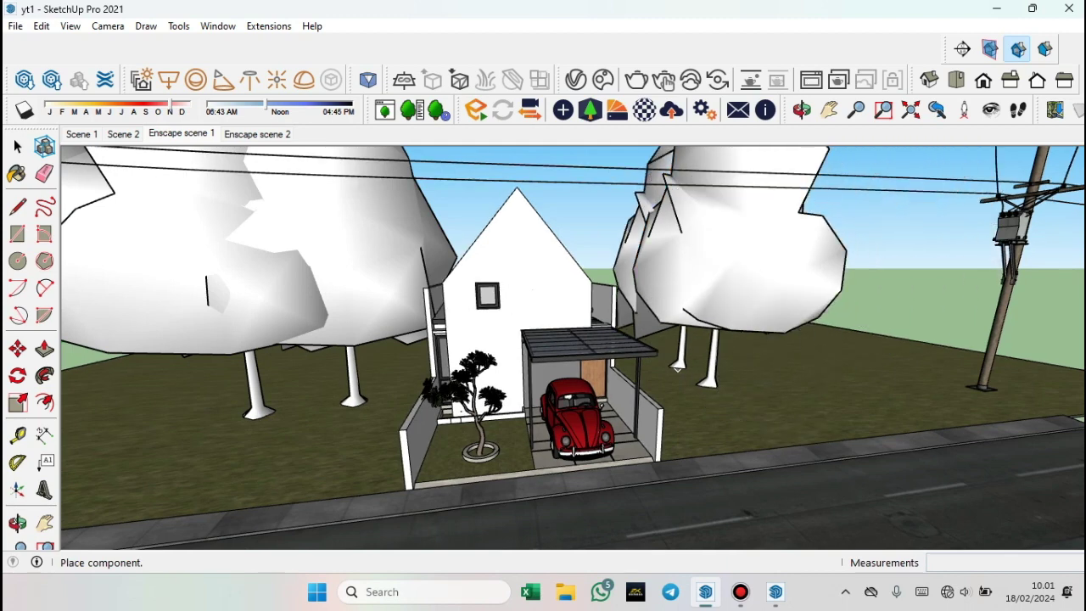
key(Escape)
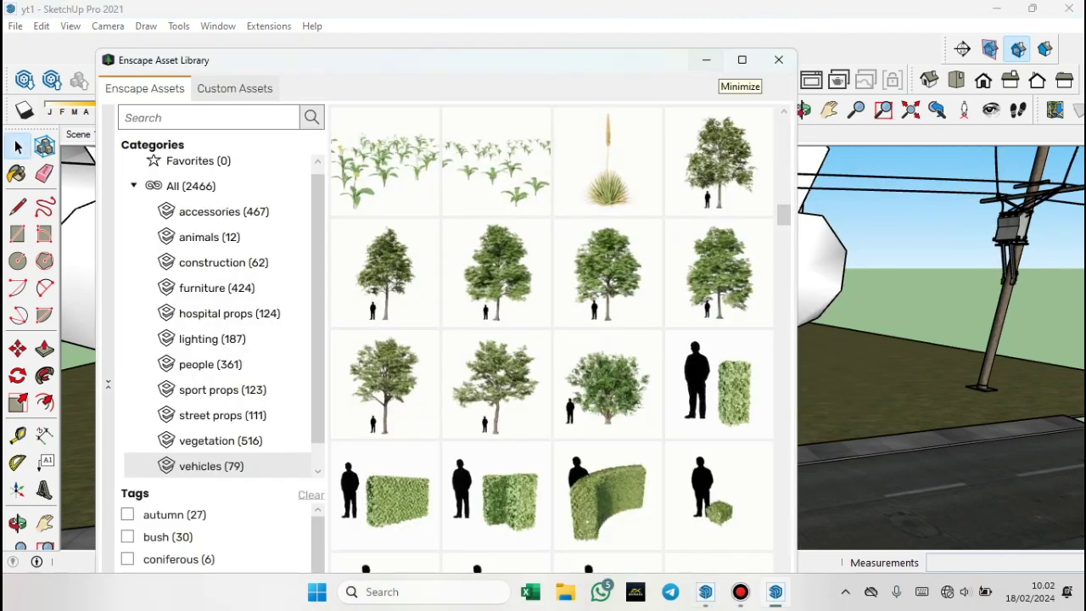
click(706, 61)
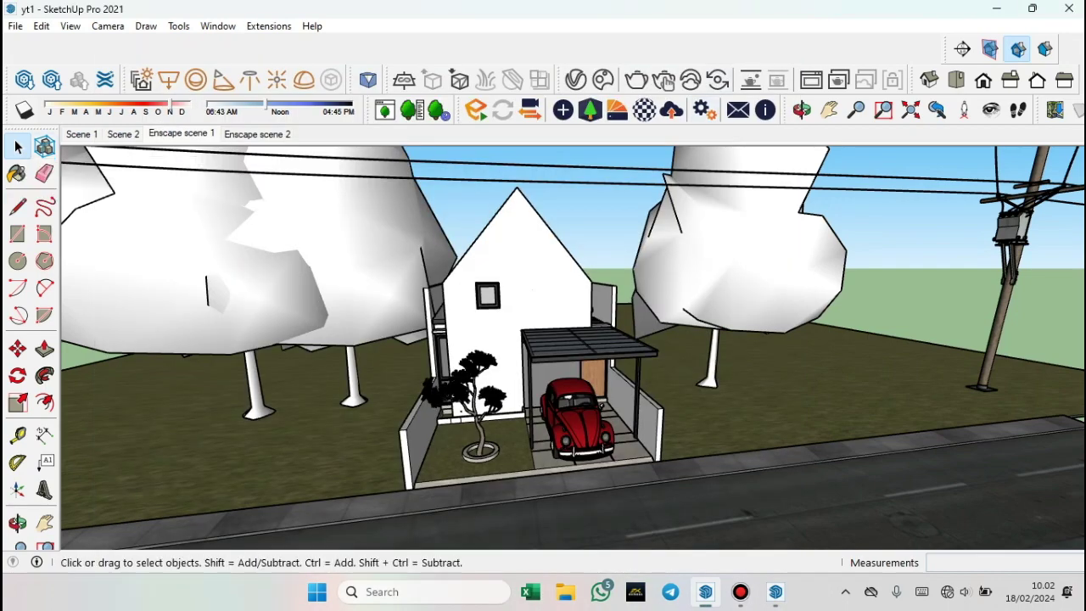
Select all three elm trees and move them about 400 cm farther back
click(738, 263)
click(17, 522)
drag(543, 254, 526, 382)
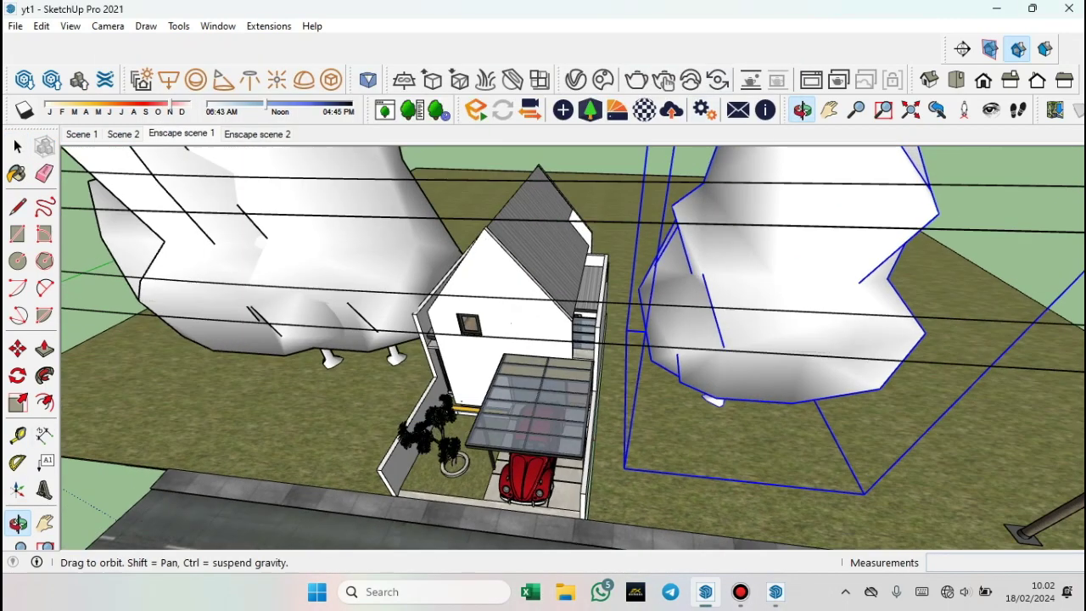
click(17, 146)
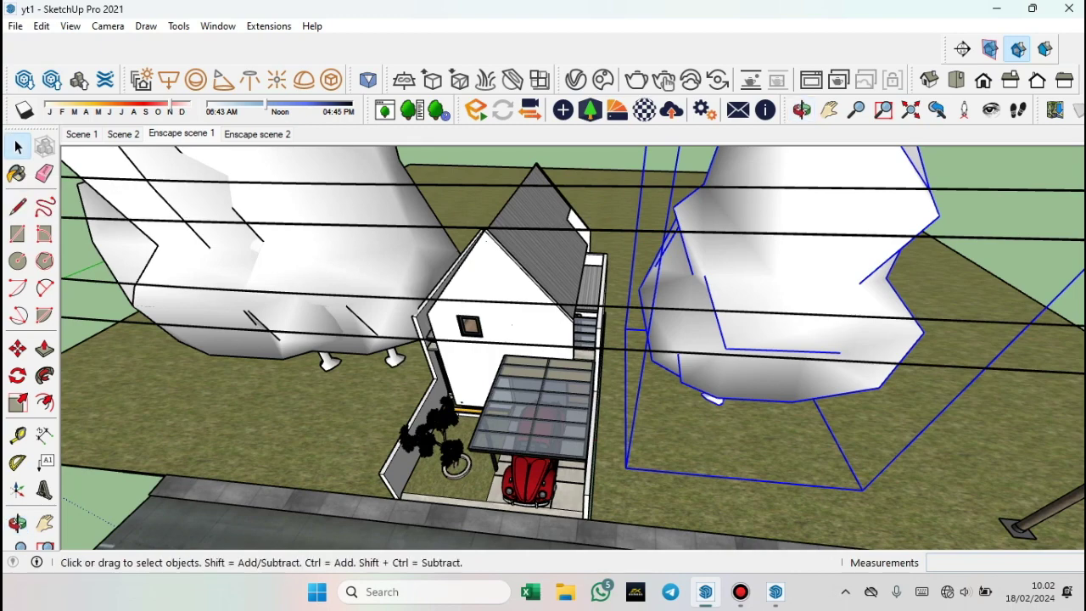
shift+click(280, 255)
shift+click(212, 255)
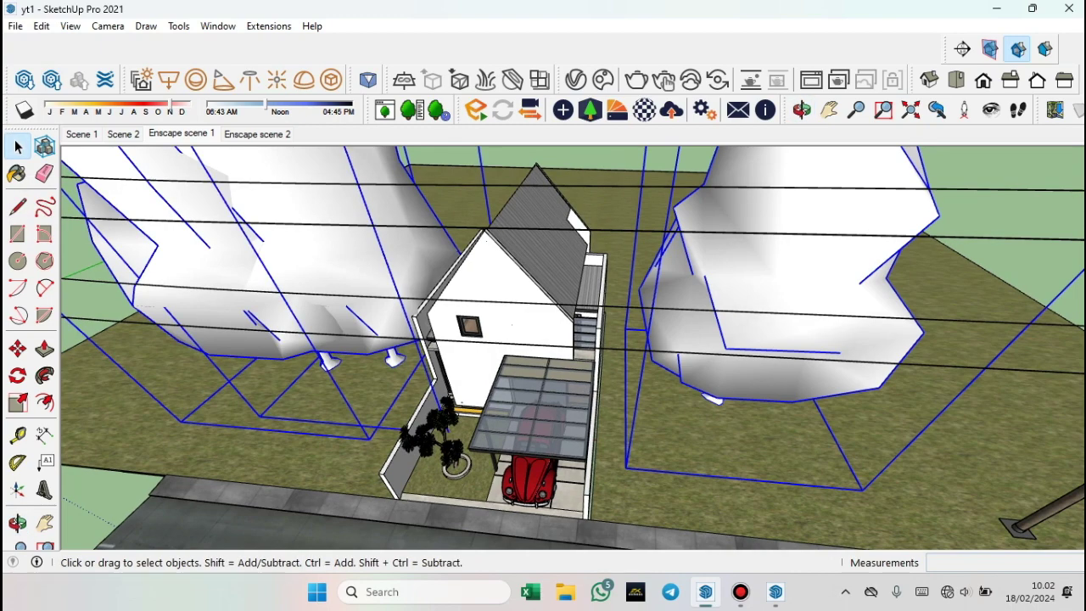
click(17, 348)
click(627, 487)
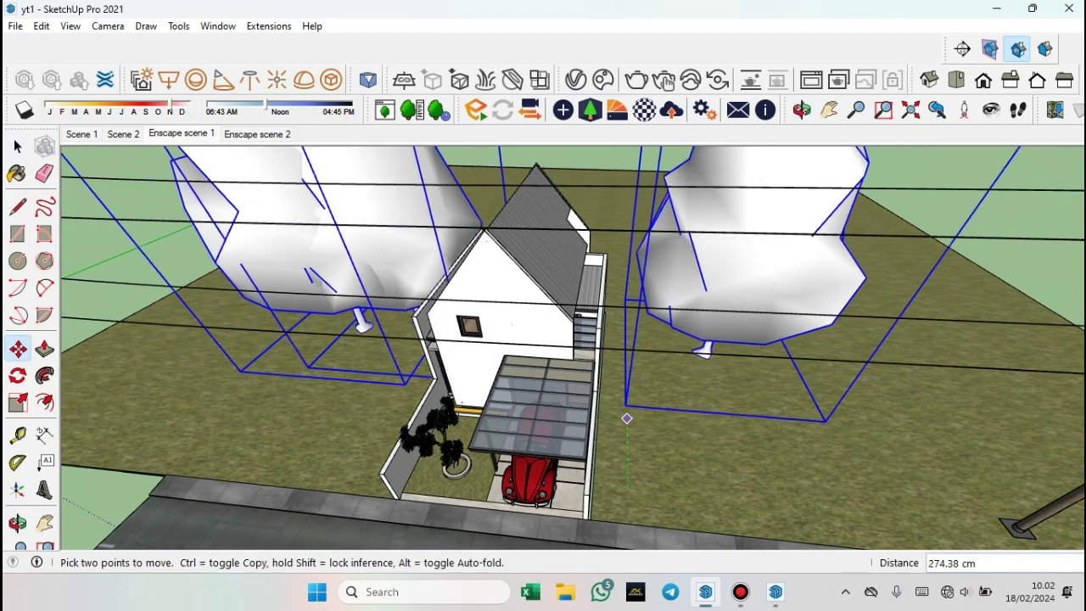
click(627, 395)
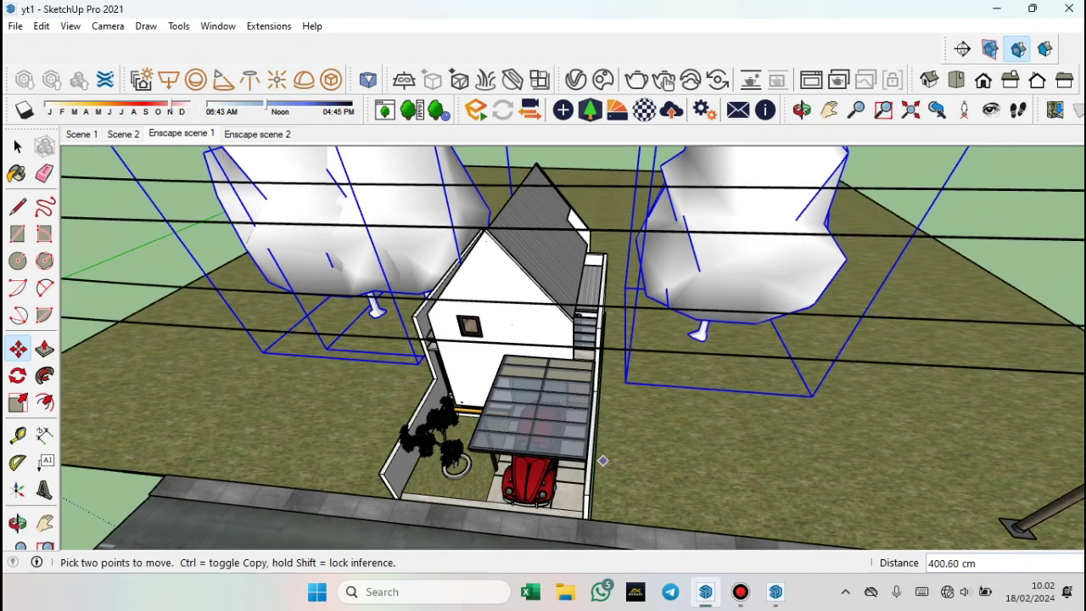
middle_drag(326, 349, 357, 323)
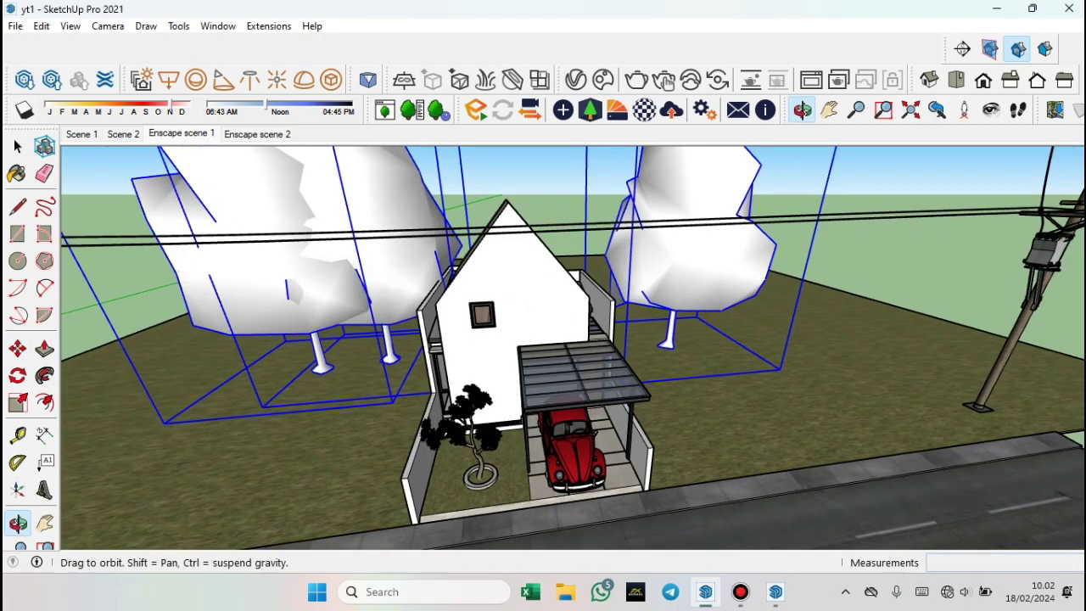
click(590, 109)
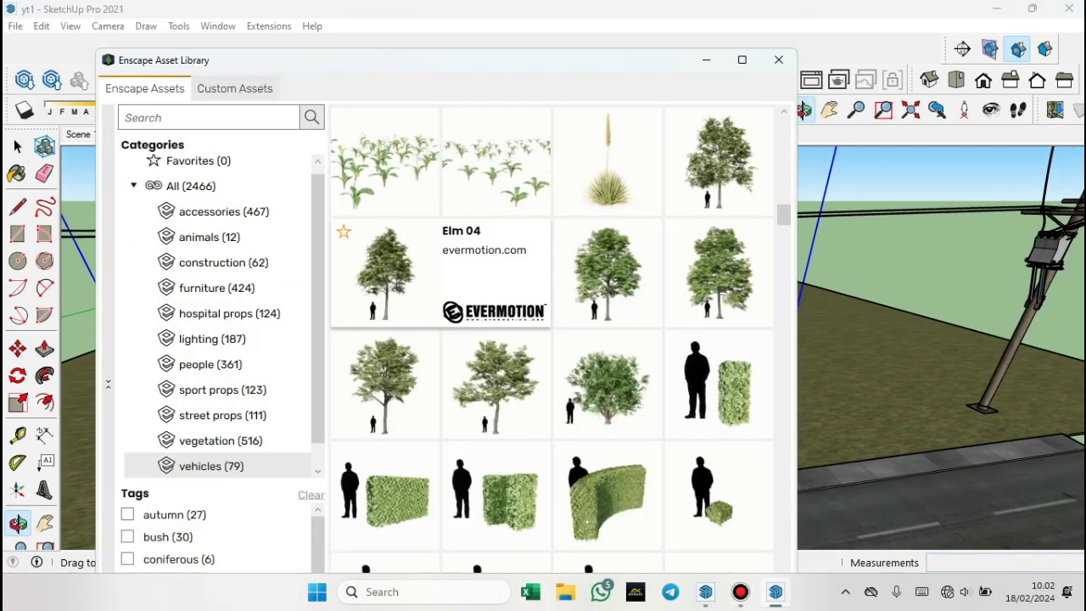
click(211, 466)
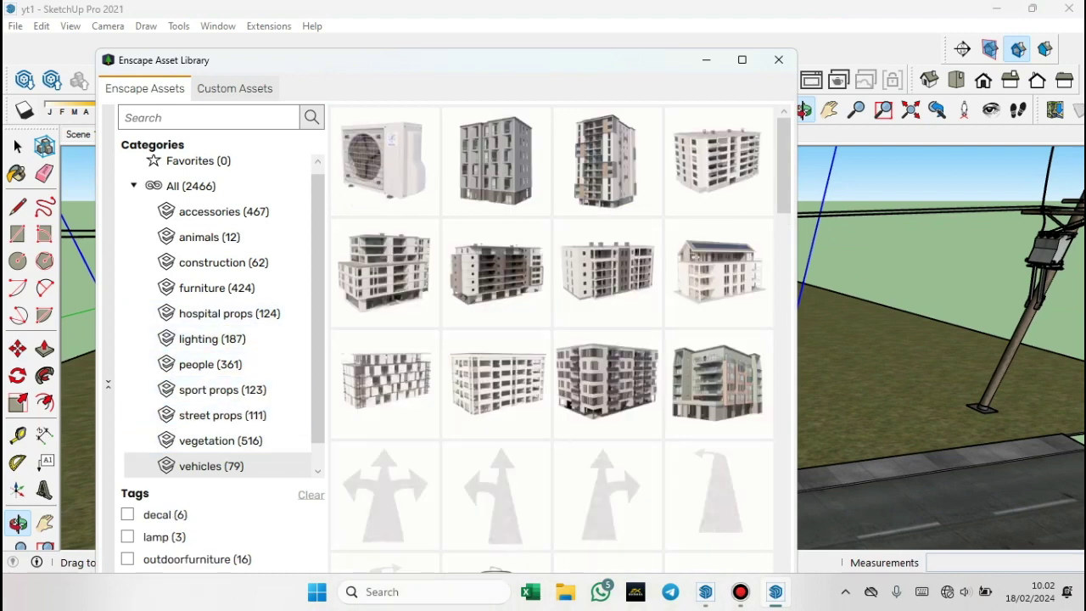
scroll(607, 271, down, 5)
scroll(607, 272, down, 1)
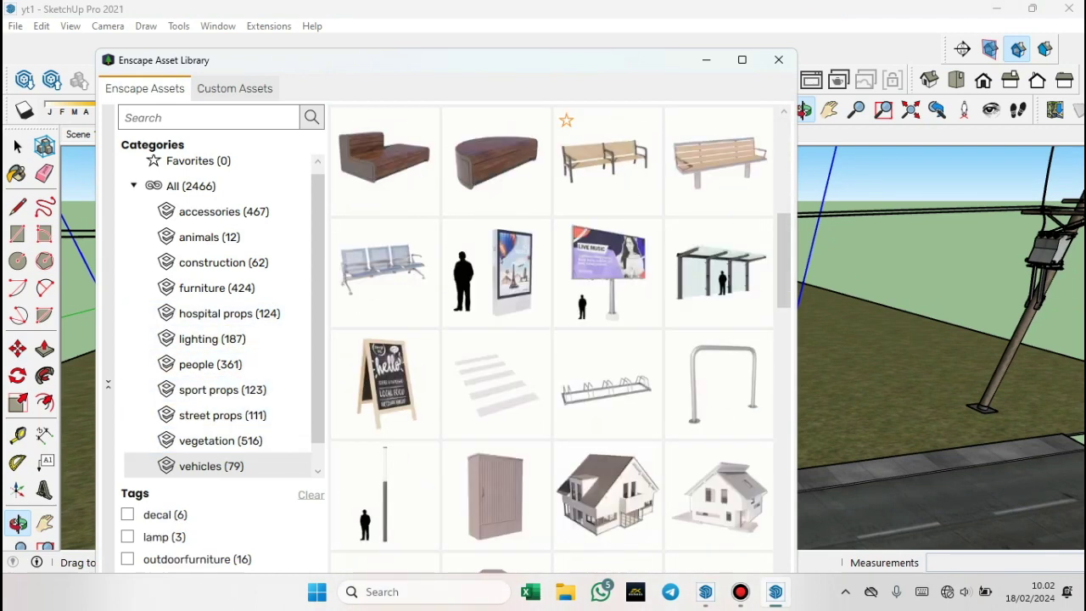
scroll(606, 271, down, 2)
scroll(607, 272, down, 1)
scroll(716, 462, down, 1)
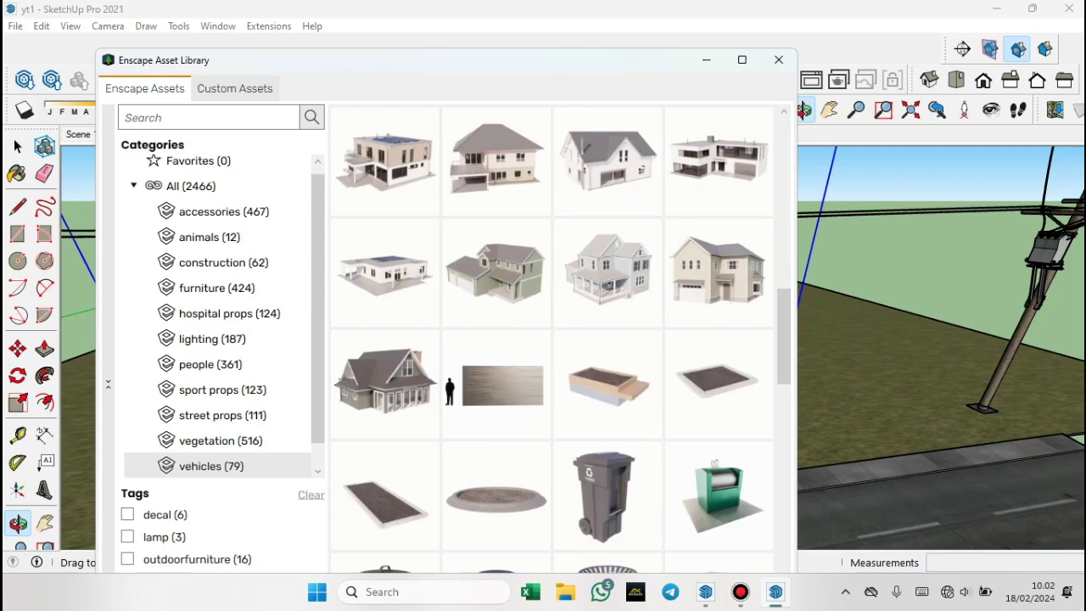
scroll(607, 386, down, 1)
scroll(607, 386, down, 2)
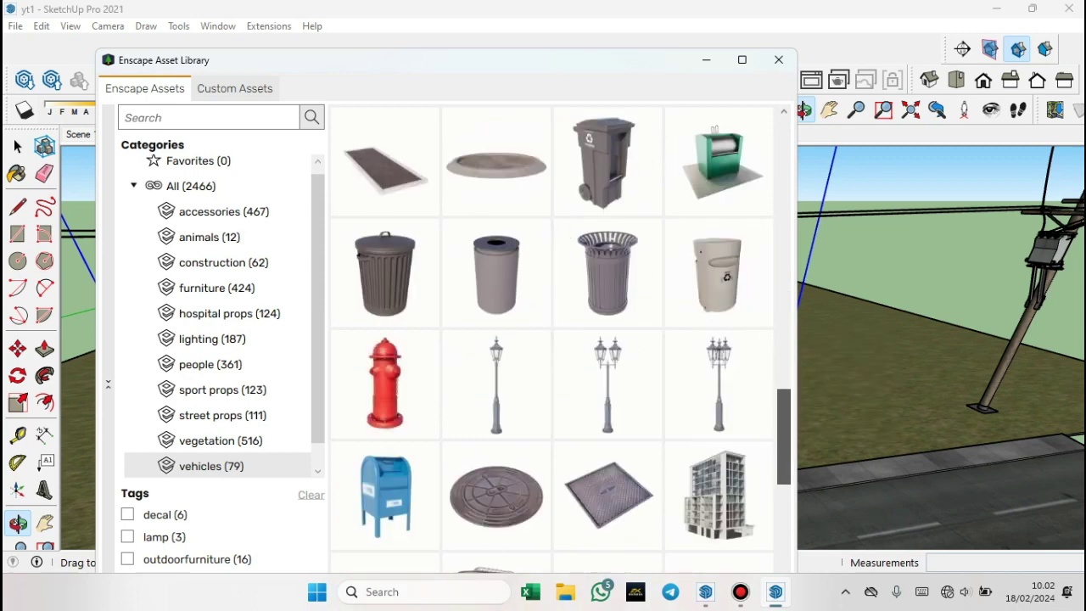
scroll(607, 441, down, 5)
scroll(607, 441, up, 2)
scroll(606, 441, up, 2)
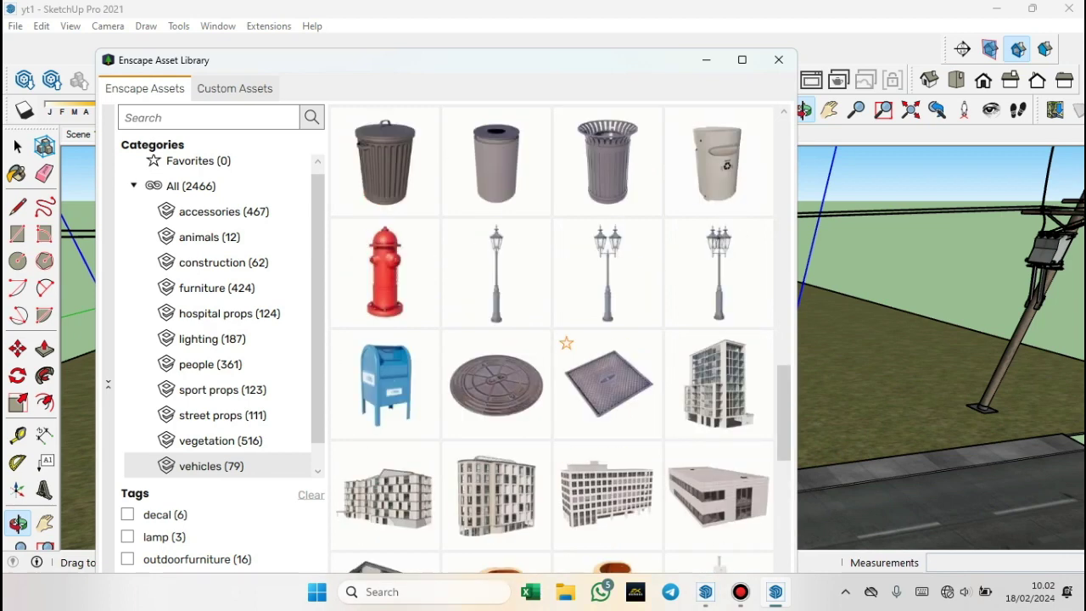
scroll(607, 442, up, 4)
scroll(607, 386, up, 1)
scroll(606, 386, up, 1)
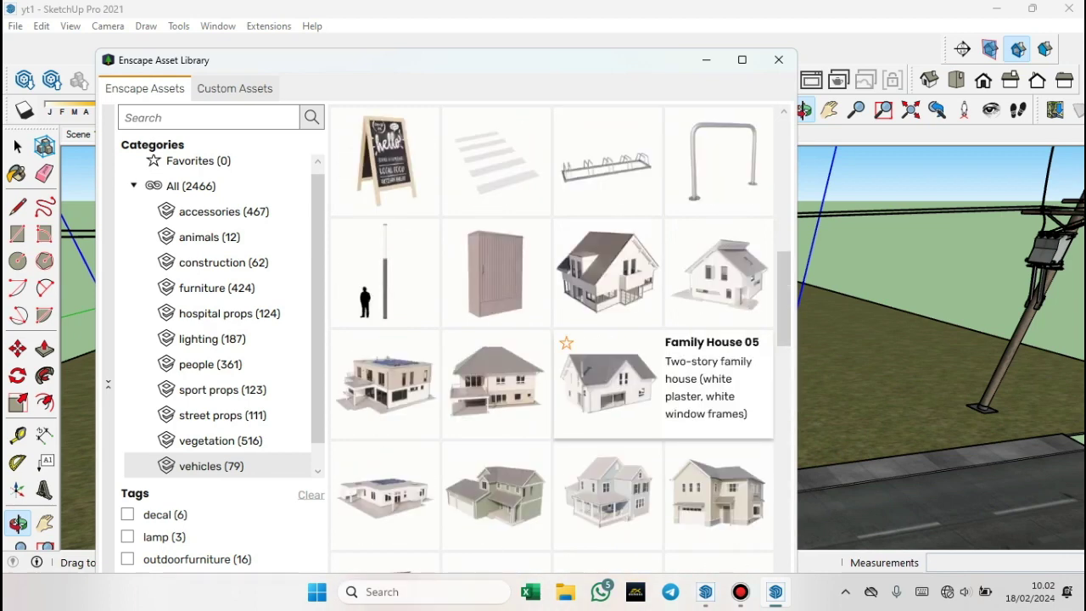
scroll(607, 386, up, 1)
scroll(607, 387, up, 3)
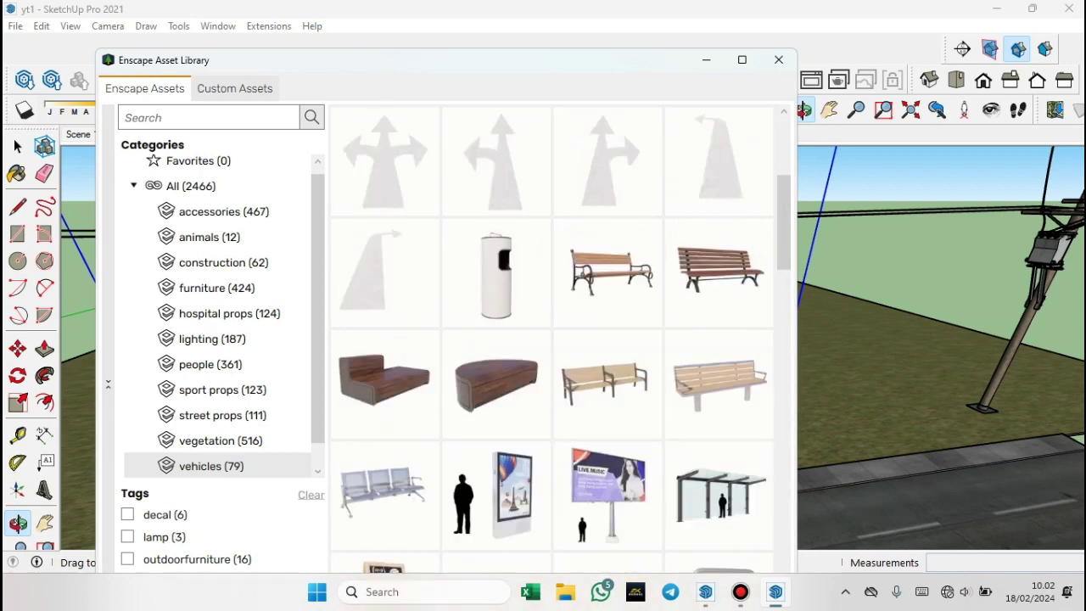
scroll(607, 386, up, 1)
scroll(606, 386, up, 2)
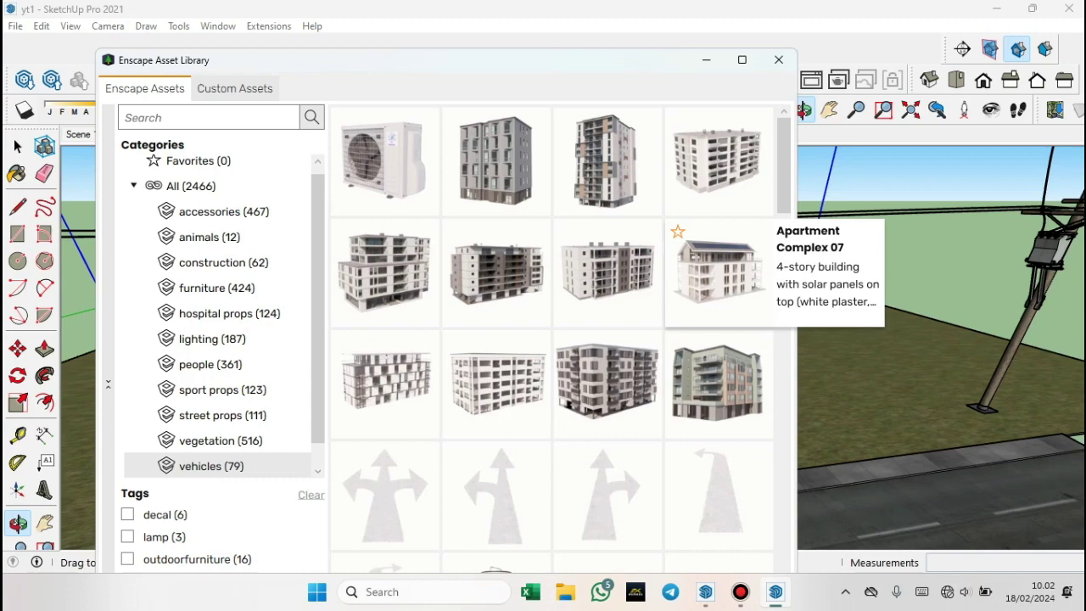
click(717, 271)
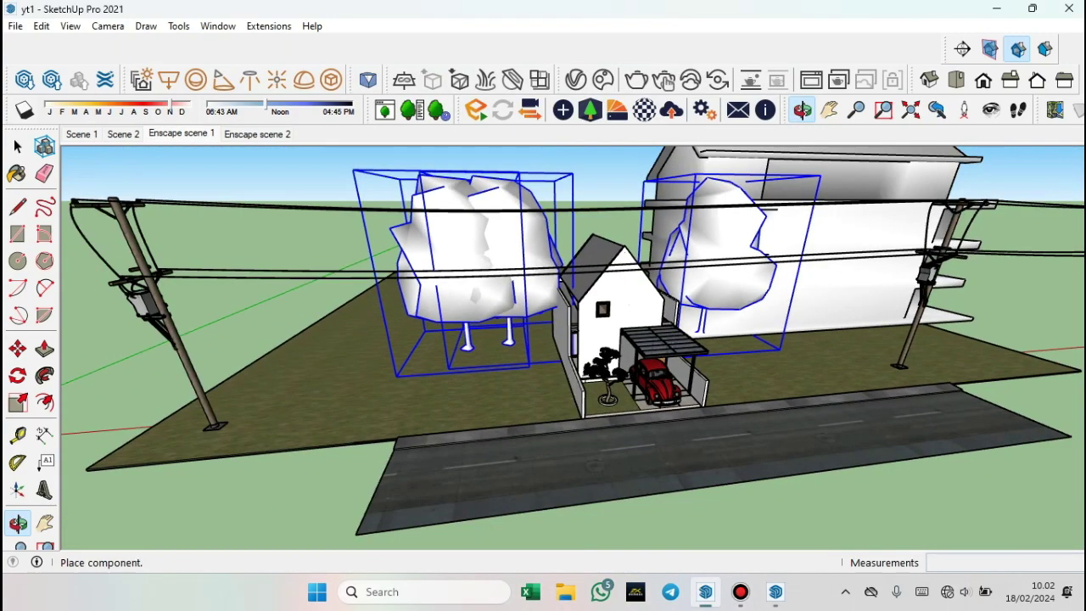
scroll(747, 310, down, 1)
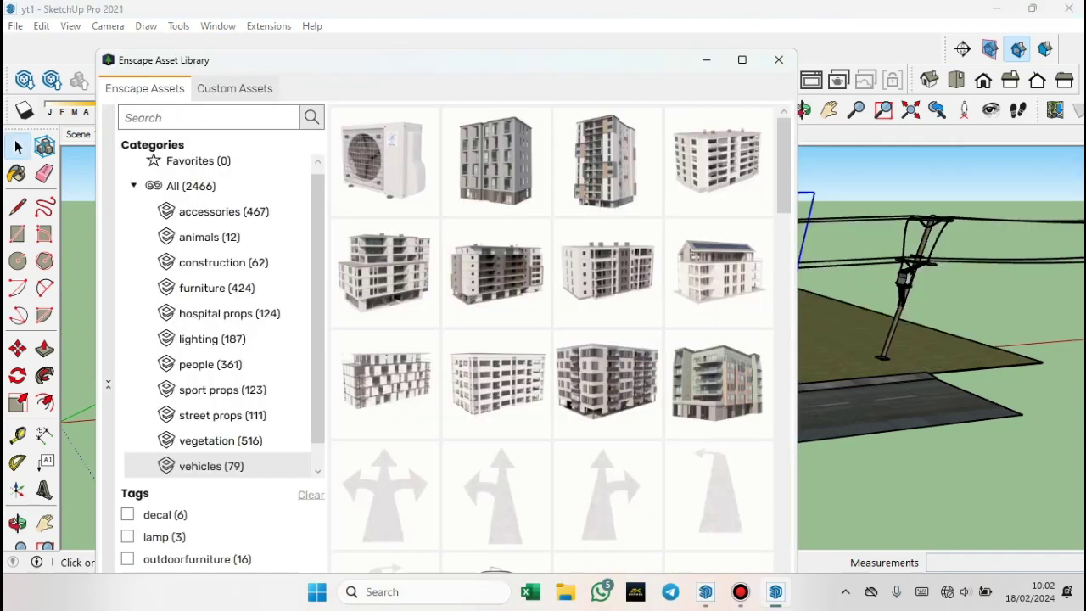
Find Family House 07 in the asset library and place it on the lot left of the house
scroll(676, 230, down, 2)
scroll(677, 231, down, 2)
scroll(676, 230, down, 2)
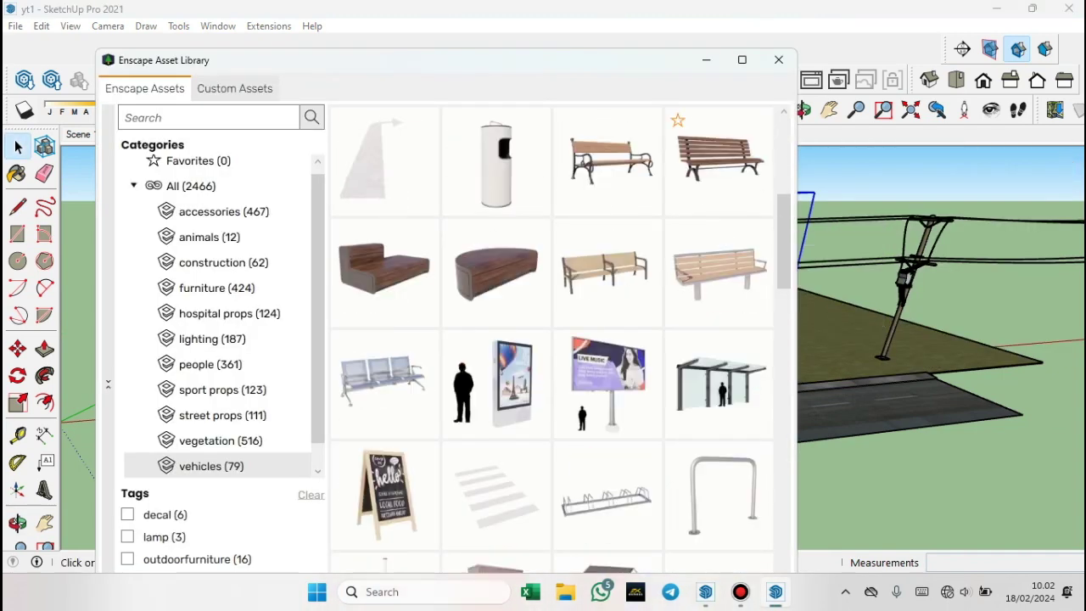
scroll(676, 231, down, 2)
scroll(676, 231, down, 1)
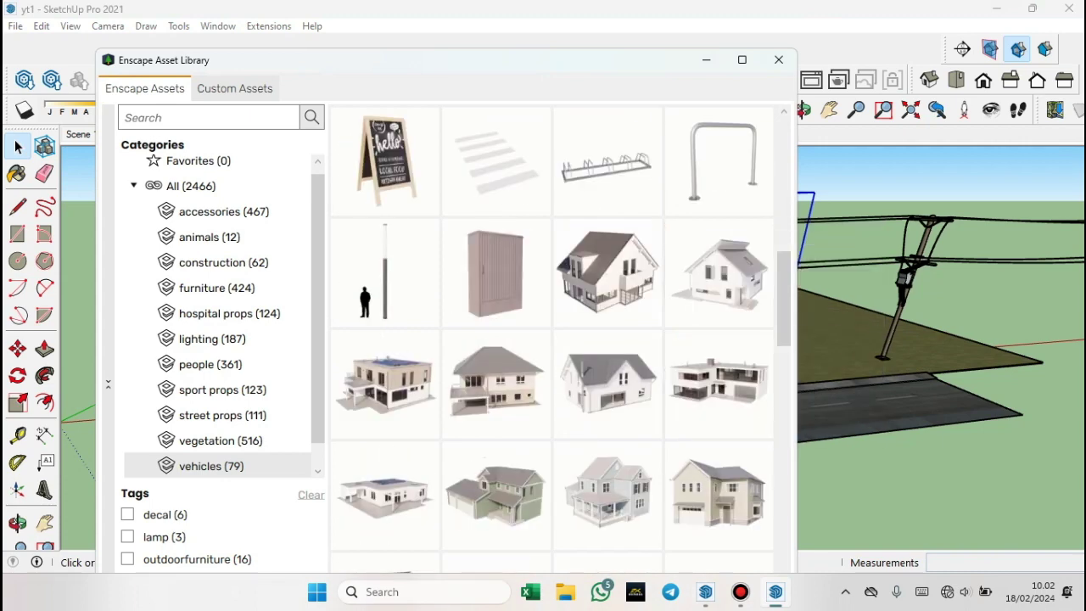
scroll(677, 231, down, 1)
scroll(653, 327, down, 1)
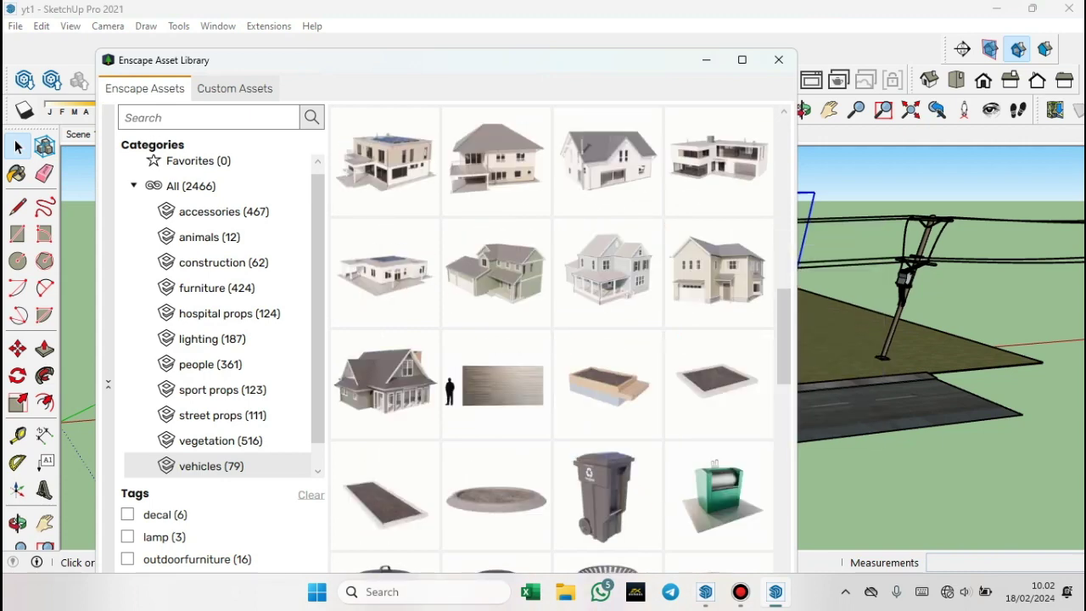
scroll(607, 356, down, 1)
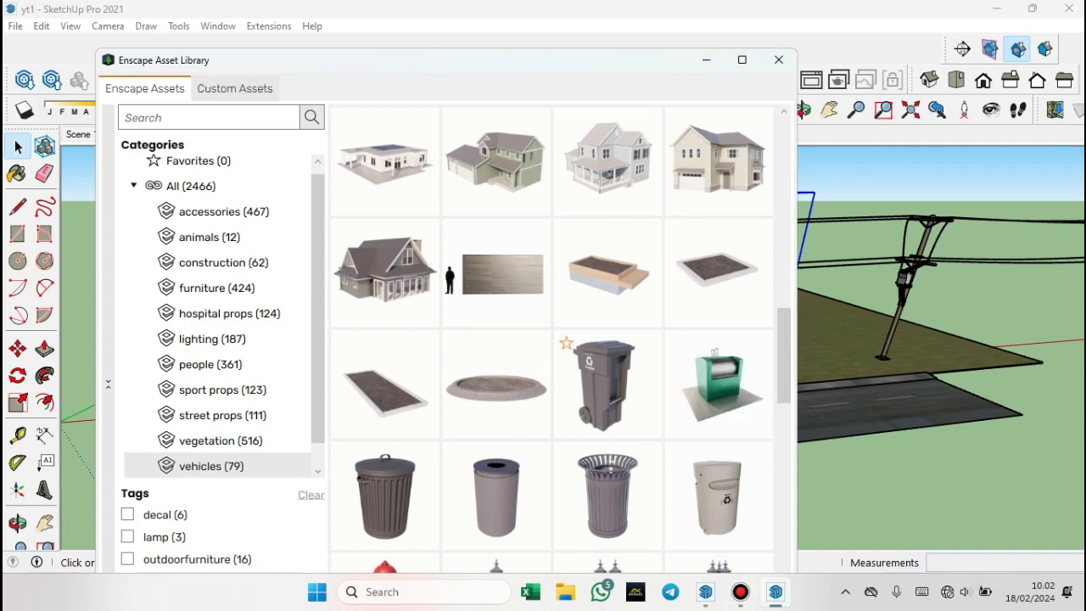
scroll(608, 357, up, 1)
click(385, 272)
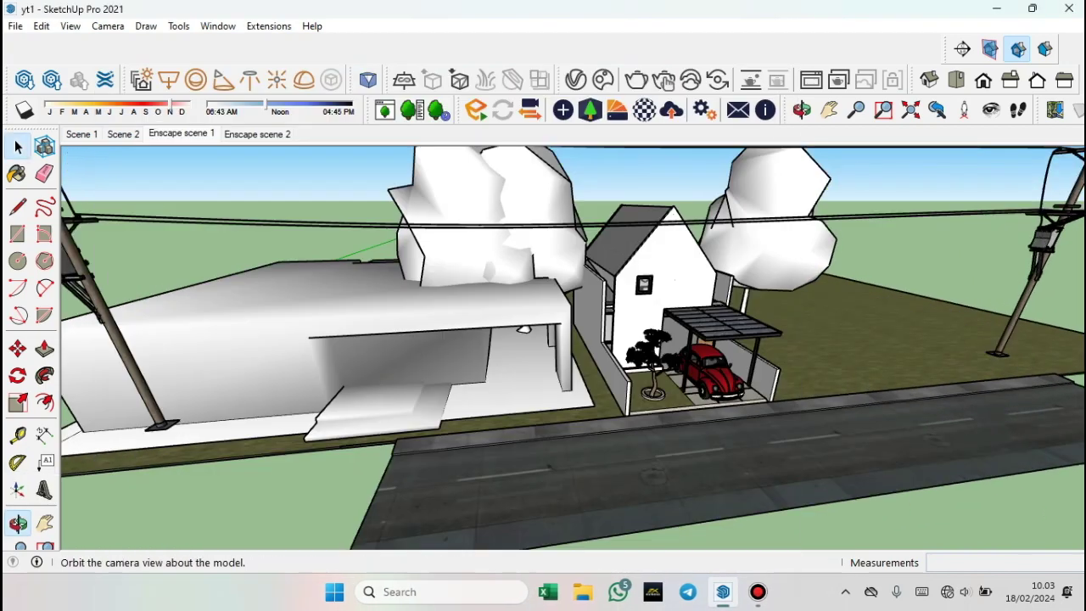
click(17, 523)
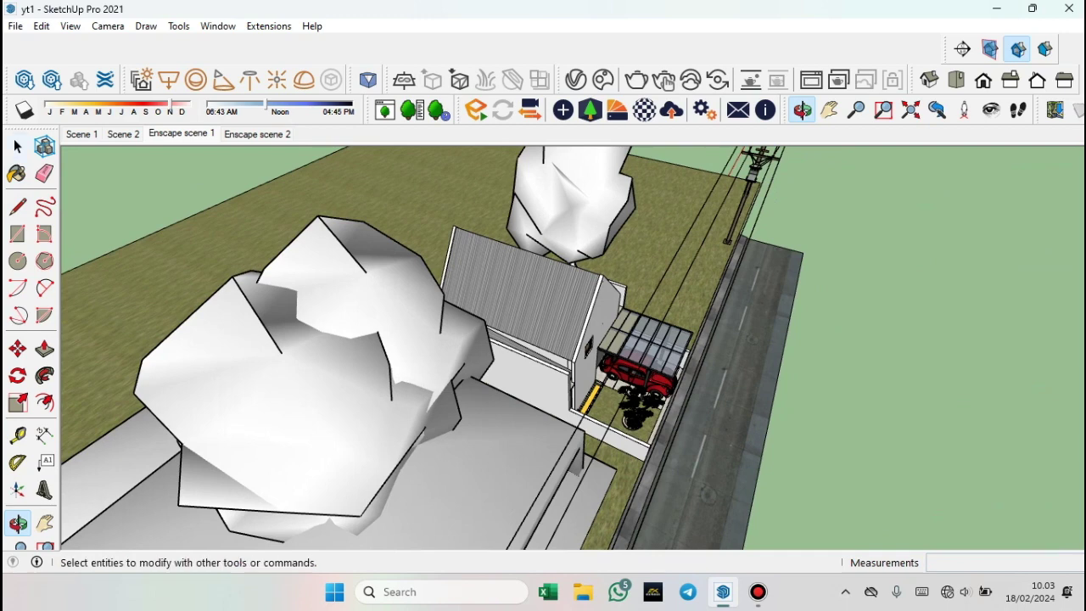
Move the large left tree farther back on the lot, behind the bungalow
click(17, 147)
click(280, 357)
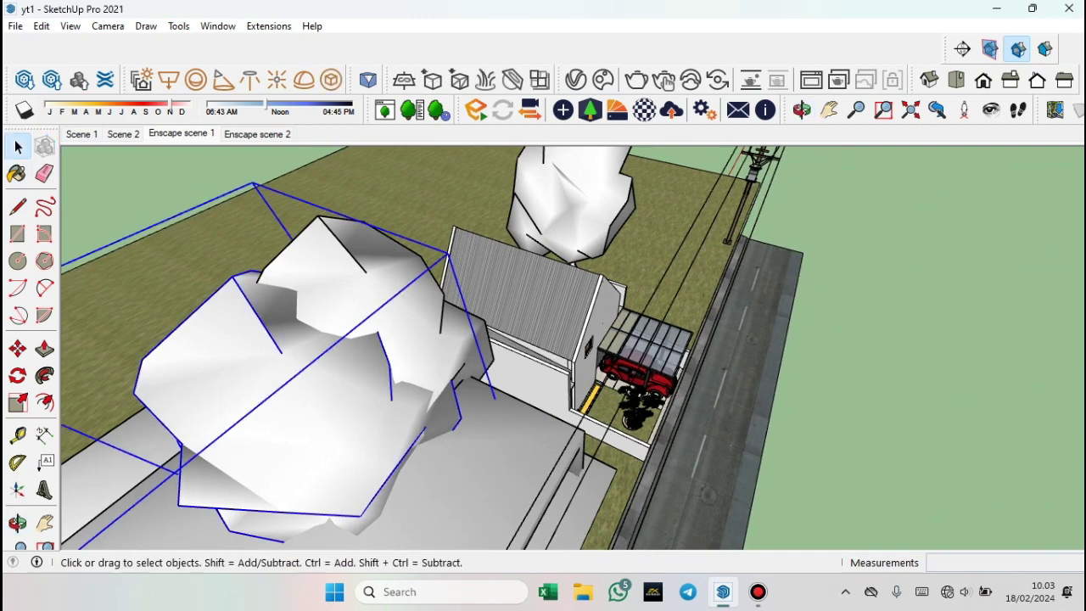
key(m)
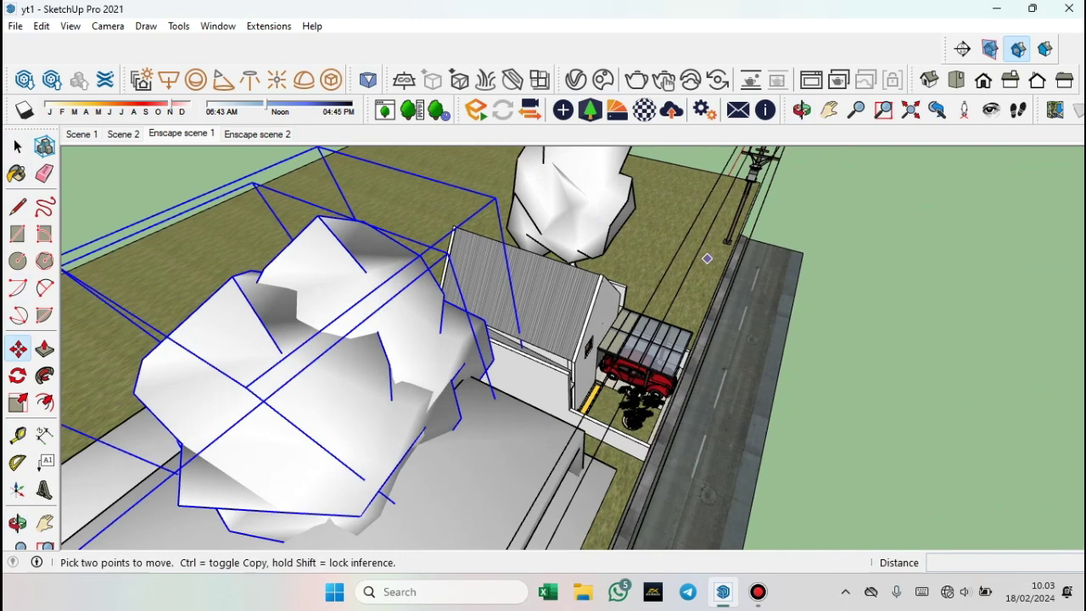
click(707, 258)
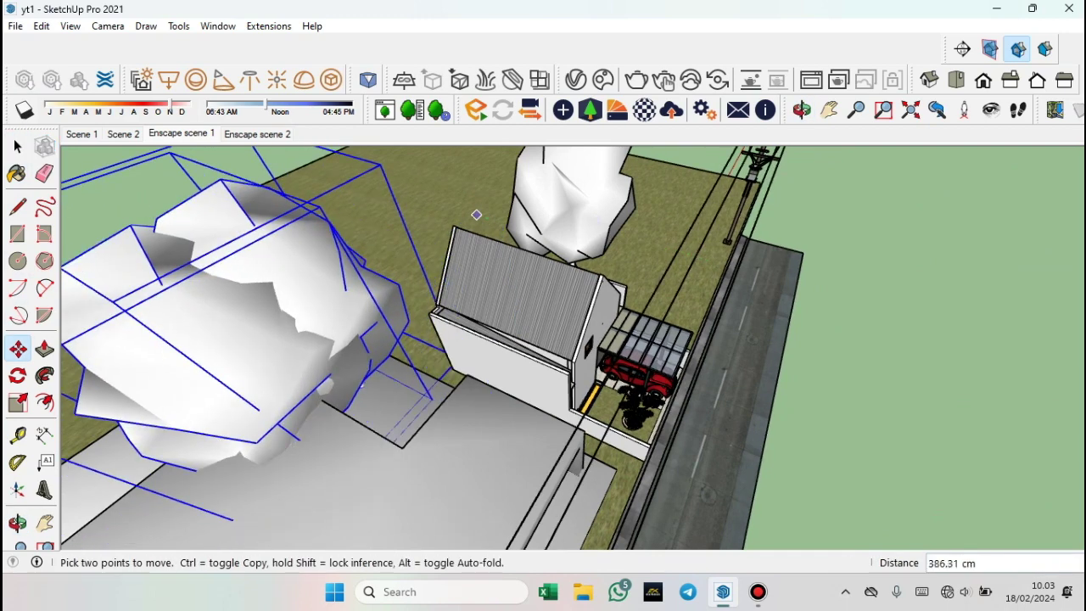
click(413, 193)
From a low street view, start copying the bungalow to the lot right of the house
click(17, 522)
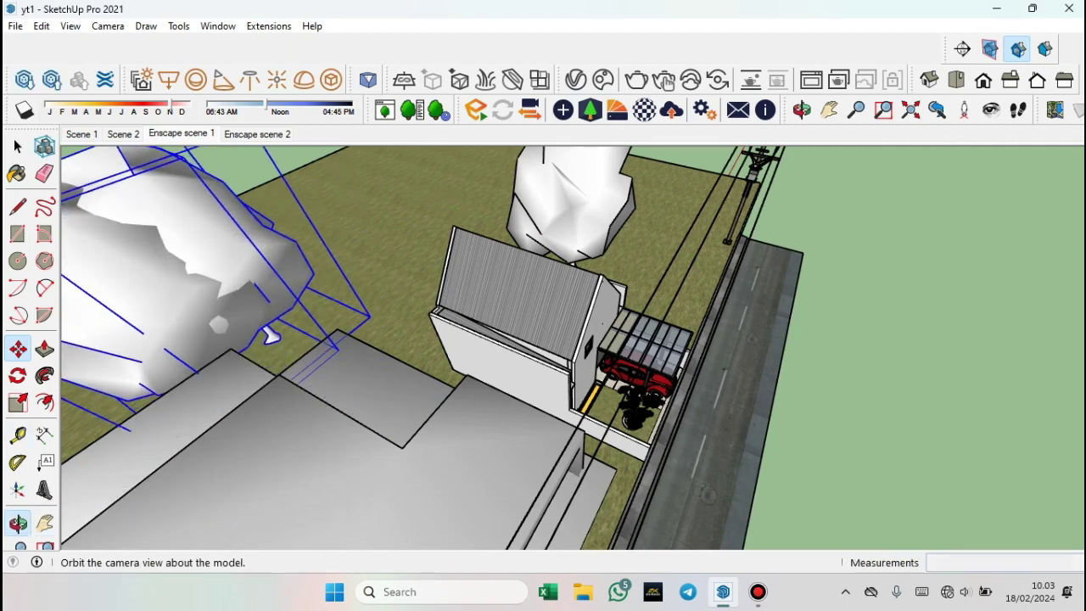
drag(543, 425, 475, 255)
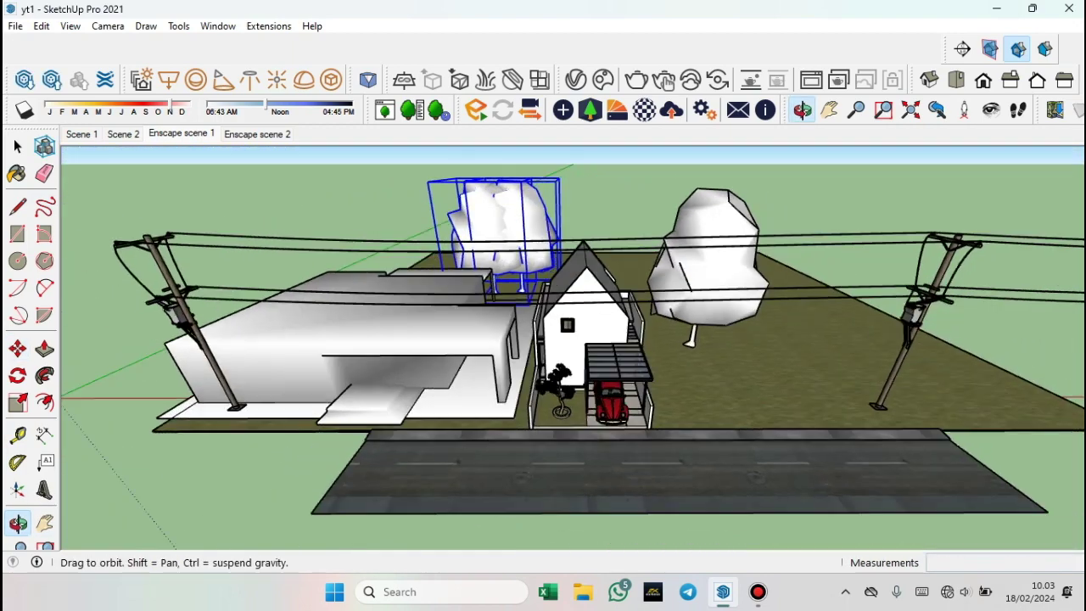
click(17, 147)
click(340, 339)
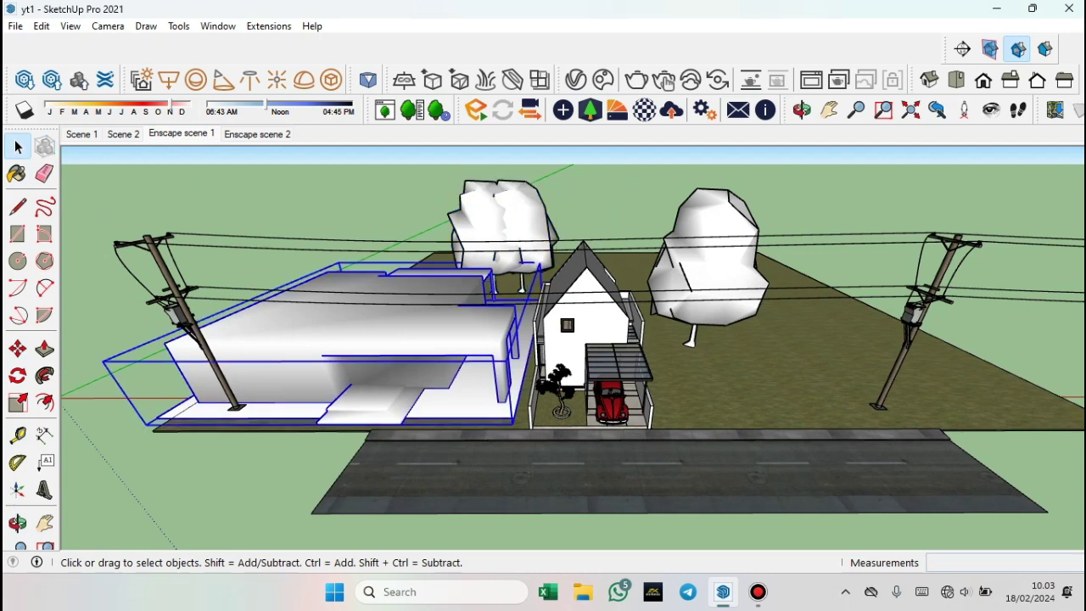
click(17, 347)
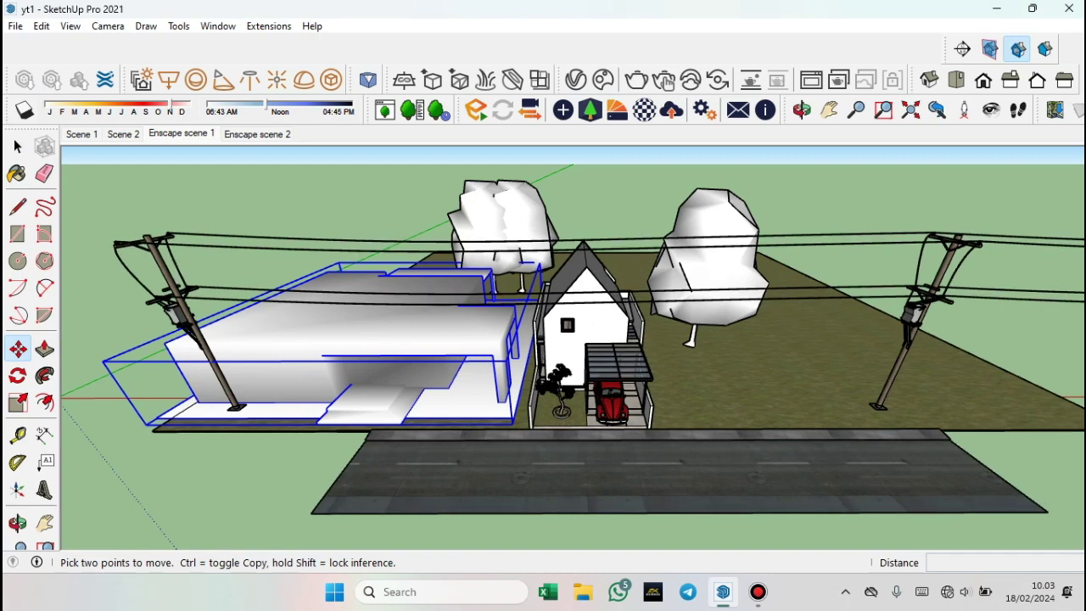
key(ctrl)
click(119, 460)
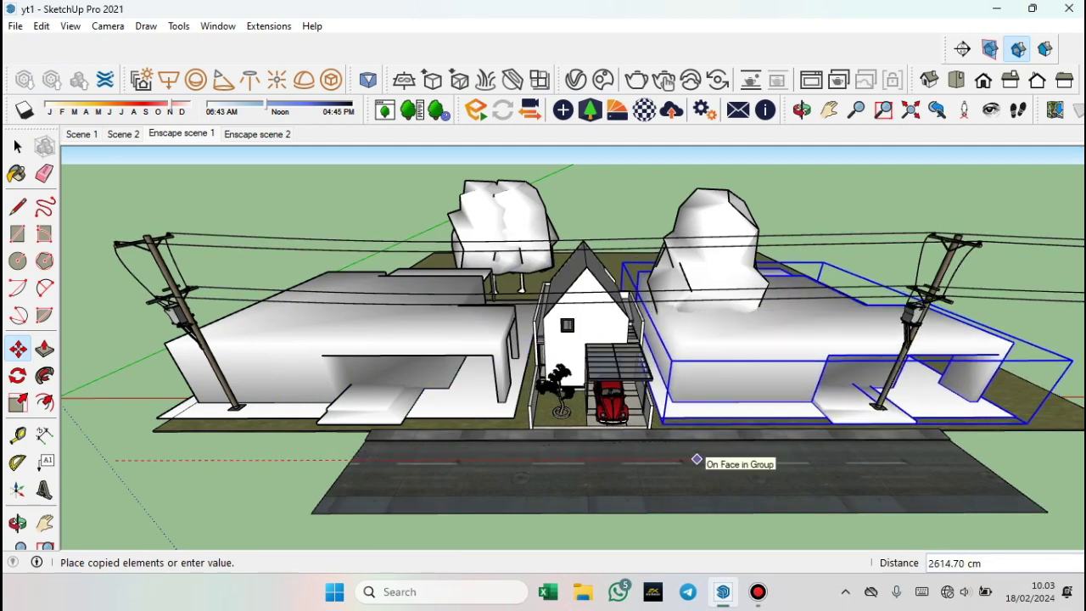
From a top-down angle, push the right-hand tree back behind the copied bungalow
key(Escape)
click(17, 147)
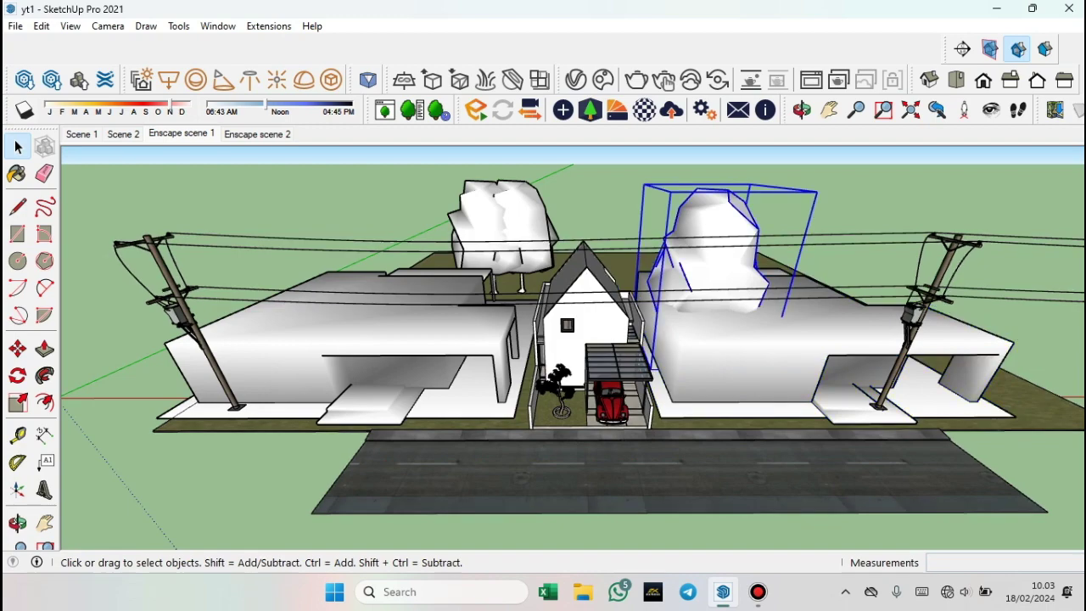
click(17, 523)
drag(227, 288, 393, 292)
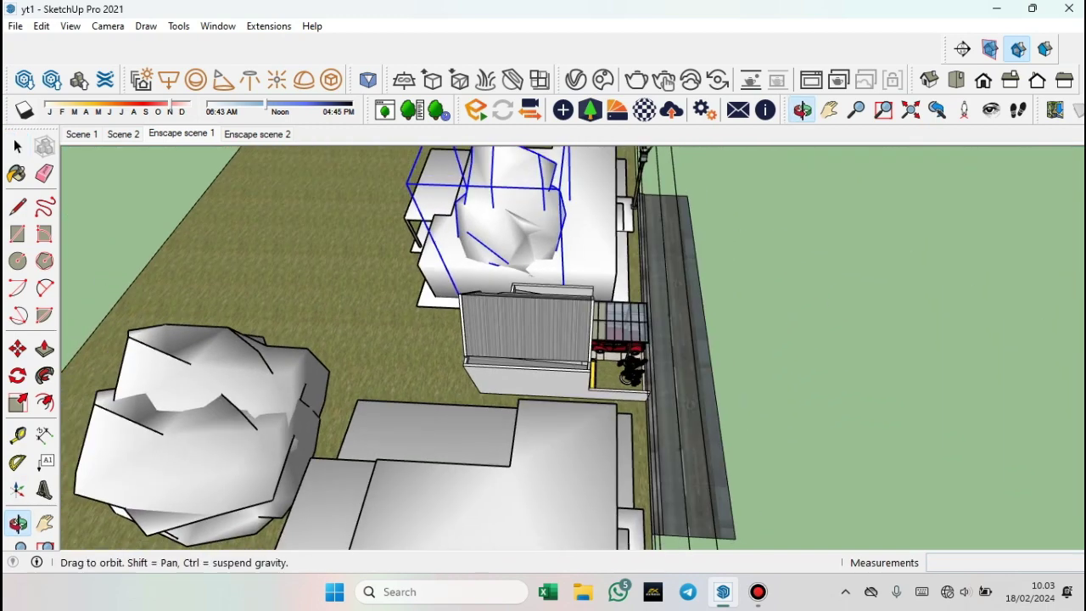
scroll(399, 347, down, 2)
click(17, 349)
scroll(376, 339, up, 3)
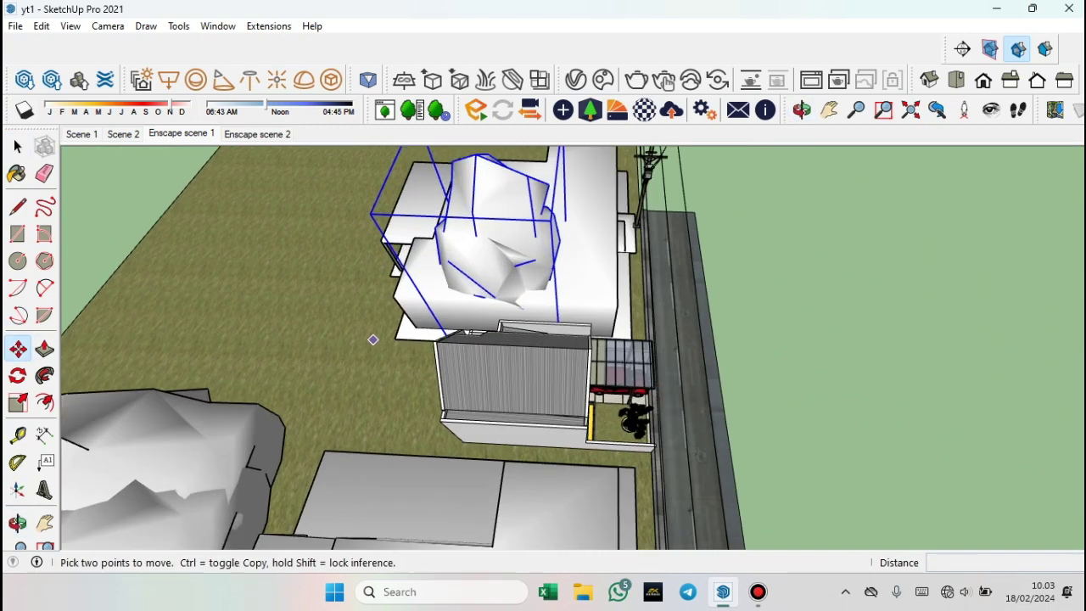
click(386, 369)
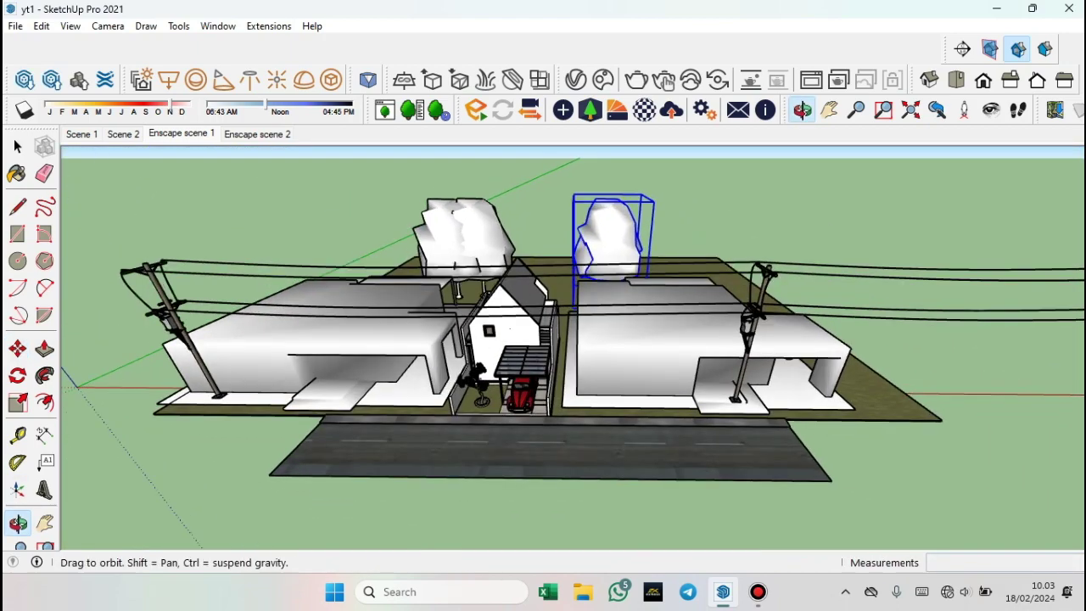
key(space)
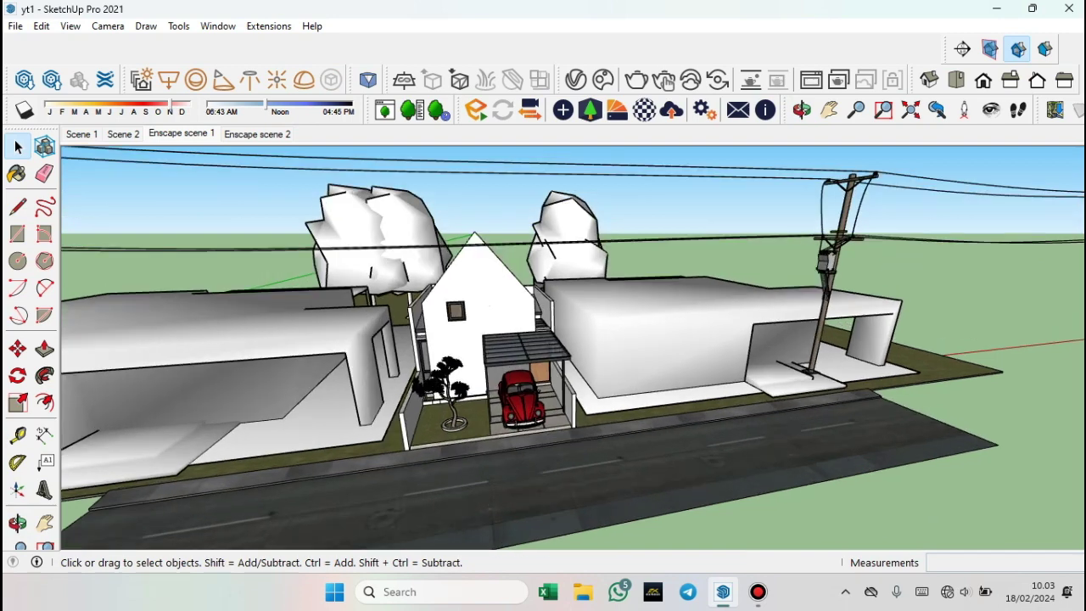
Switch the camera through the Top, Iso and Front standard views
click(17, 522)
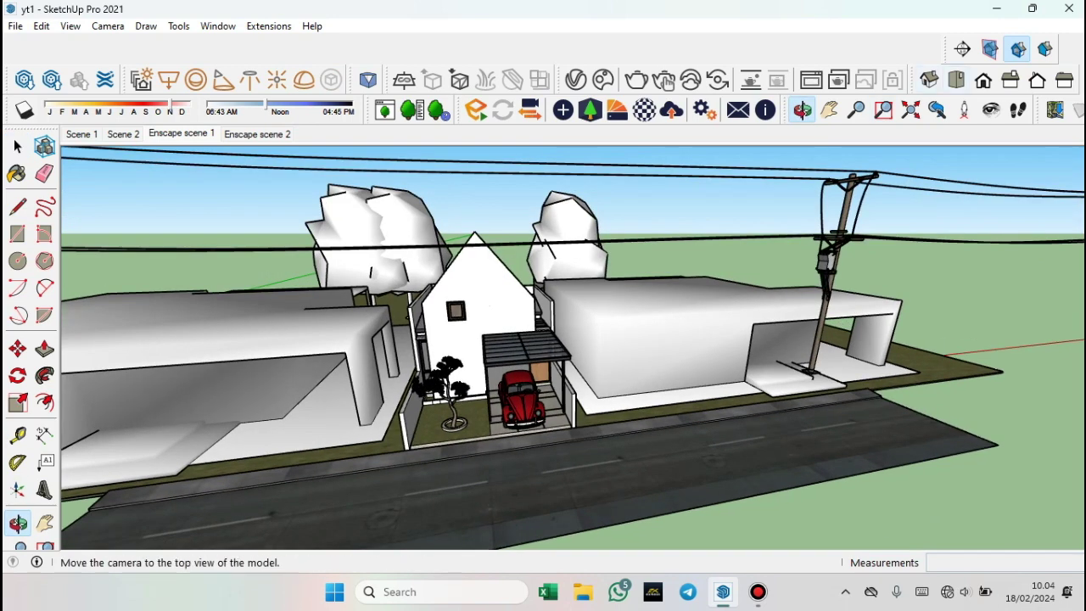
click(956, 79)
click(929, 78)
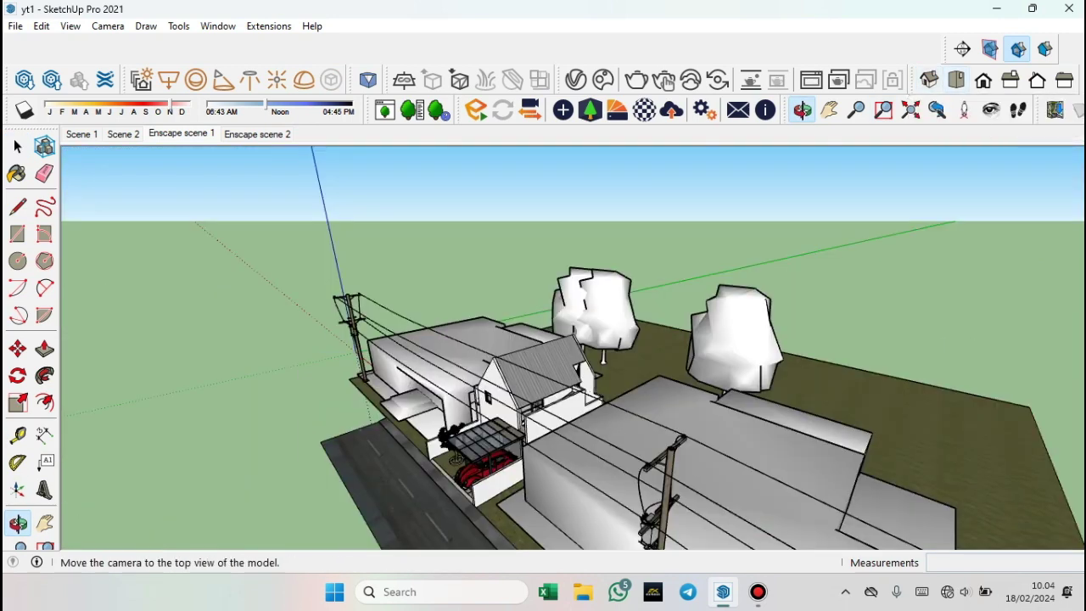
click(984, 79)
Zoom in on the house and red car and orbit slightly to show its left side
scroll(747, 356, up, 1)
scroll(746, 357, up, 2)
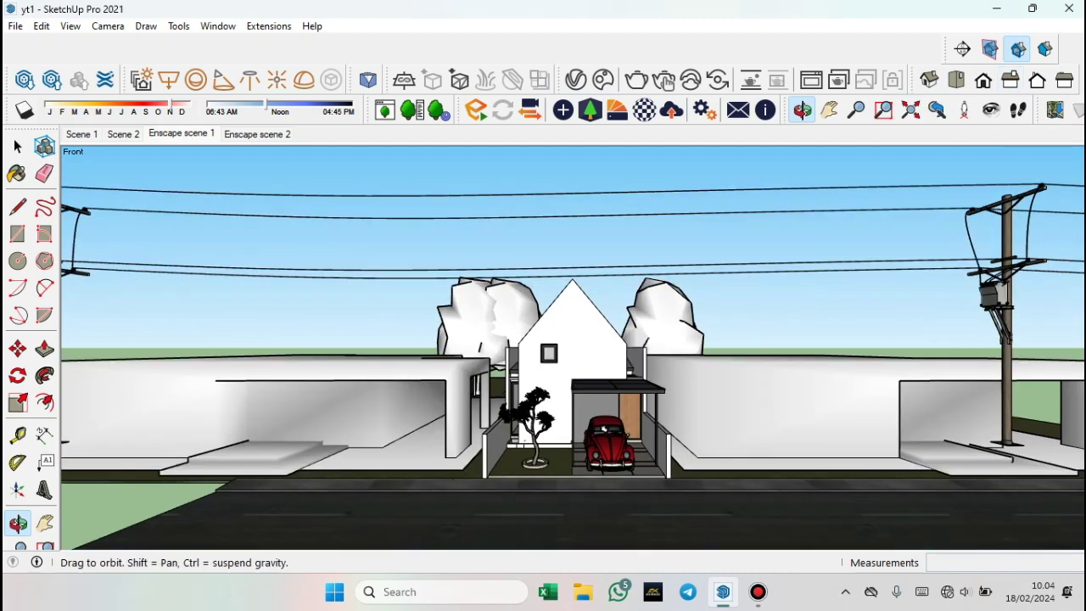
scroll(747, 357, up, 2)
scroll(746, 357, up, 2)
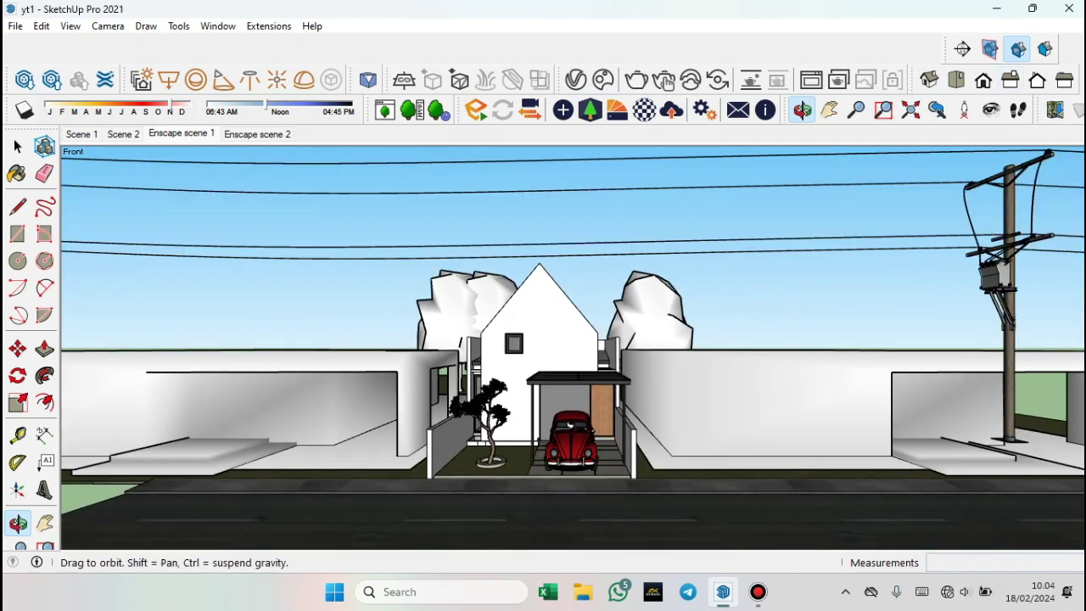
scroll(619, 416, up, 1)
scroll(619, 417, up, 1)
scroll(619, 416, up, 1)
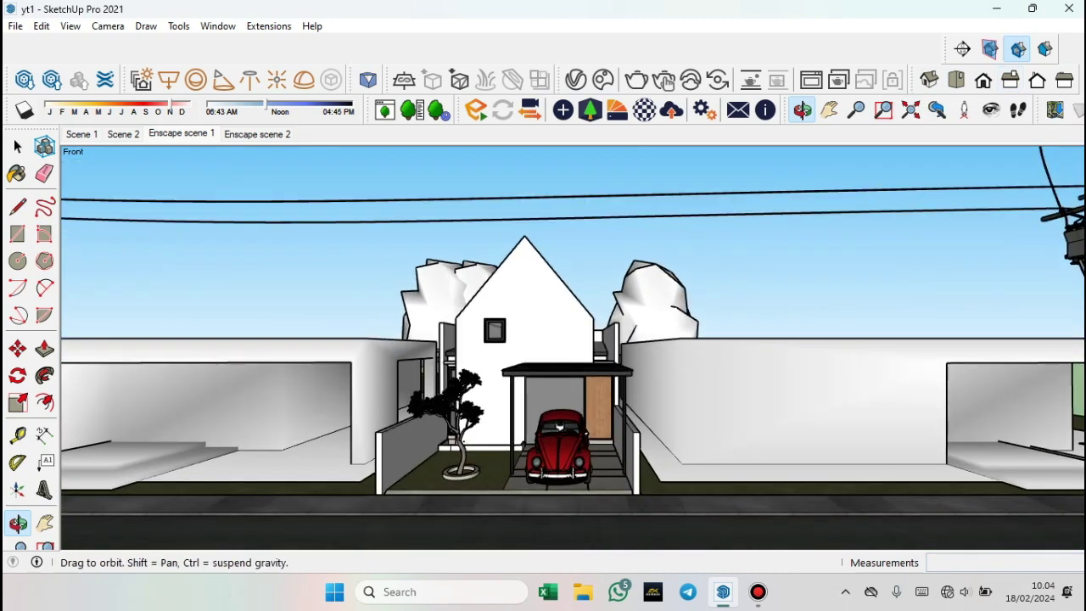
scroll(558, 425, up, 1)
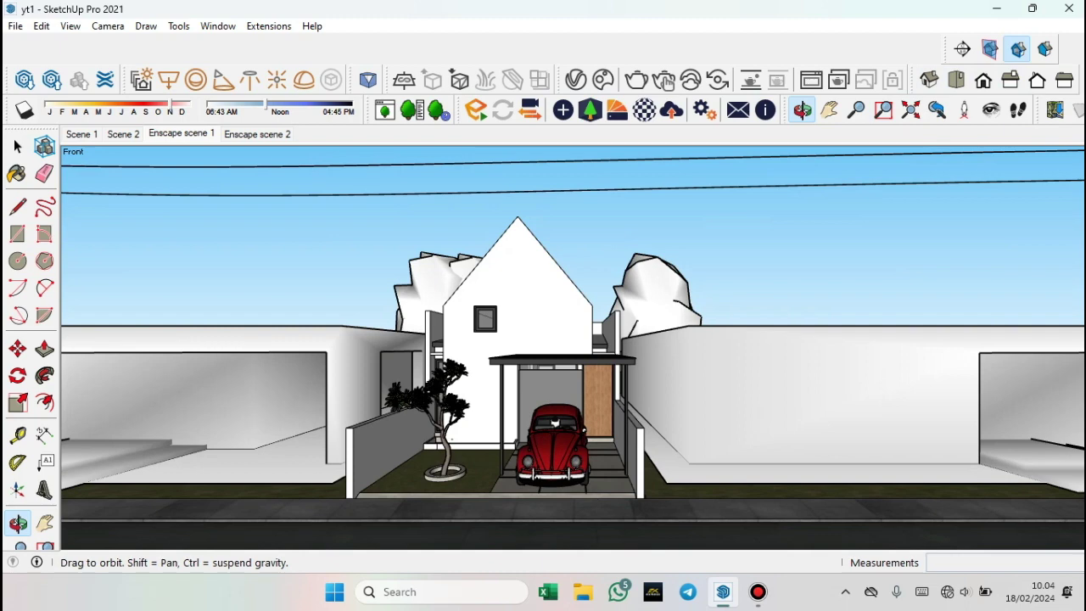
drag(555, 422, 564, 424)
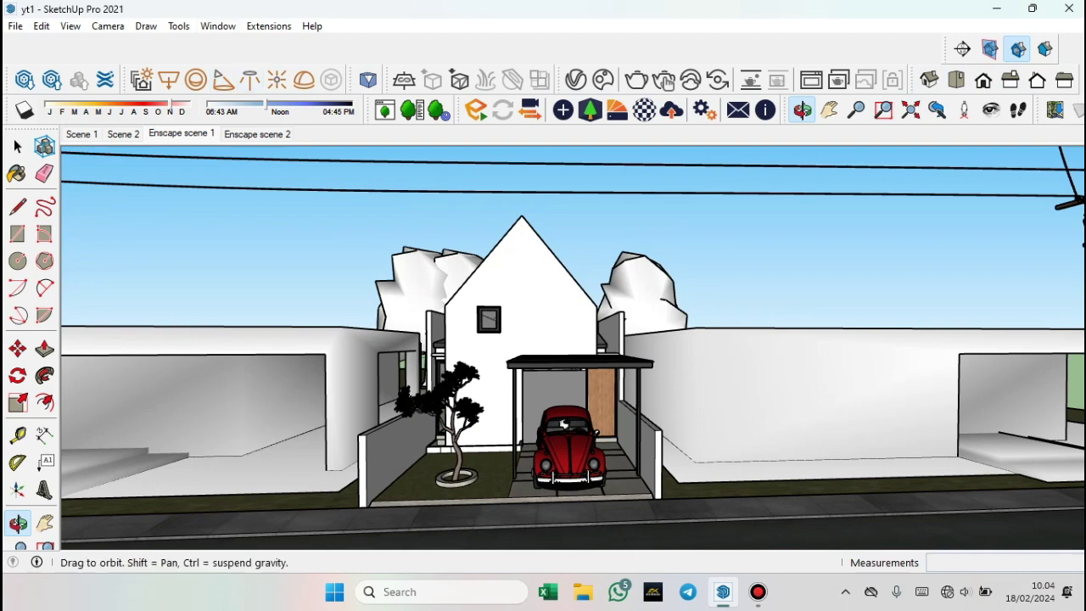
click(69, 26)
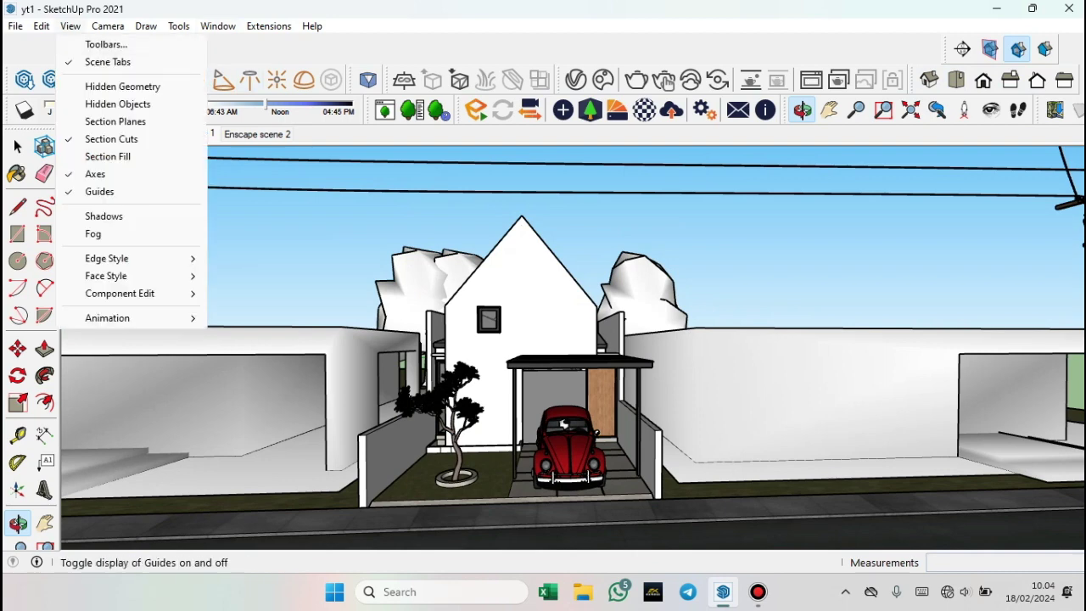
Add a scene for the front view and rename it 'Tampak depan'
click(254, 317)
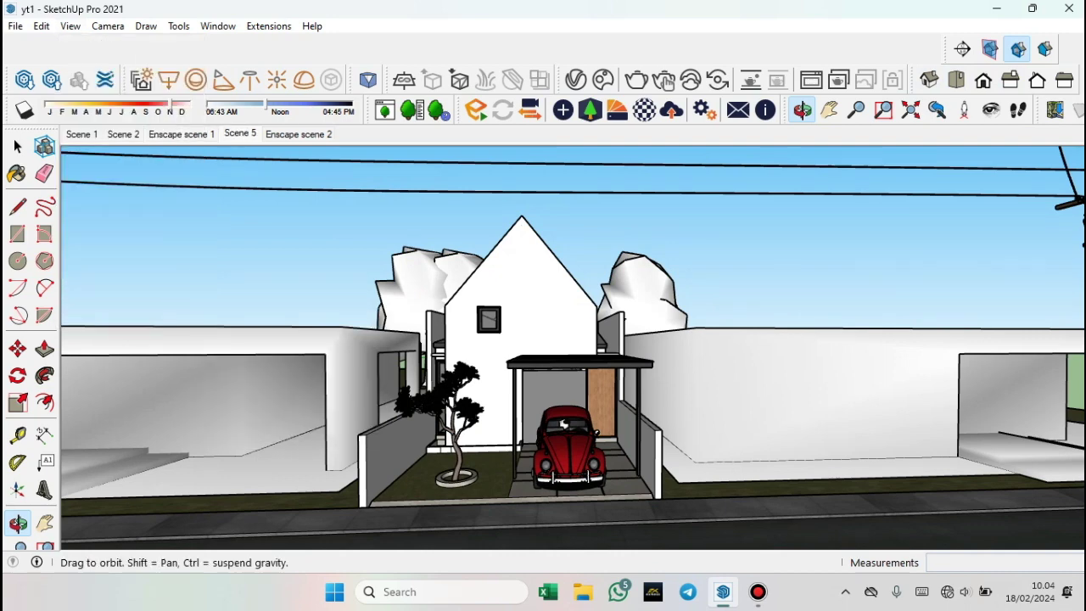
right_click(240, 133)
click(305, 224)
text(Ta)
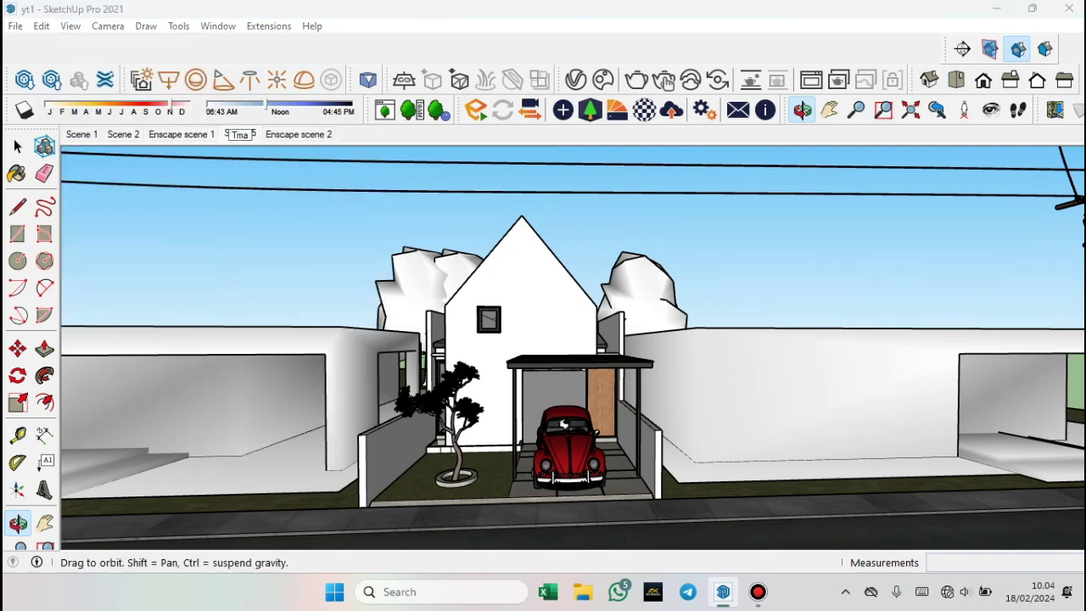
text(mpak d)
text(epan)
key(Return)
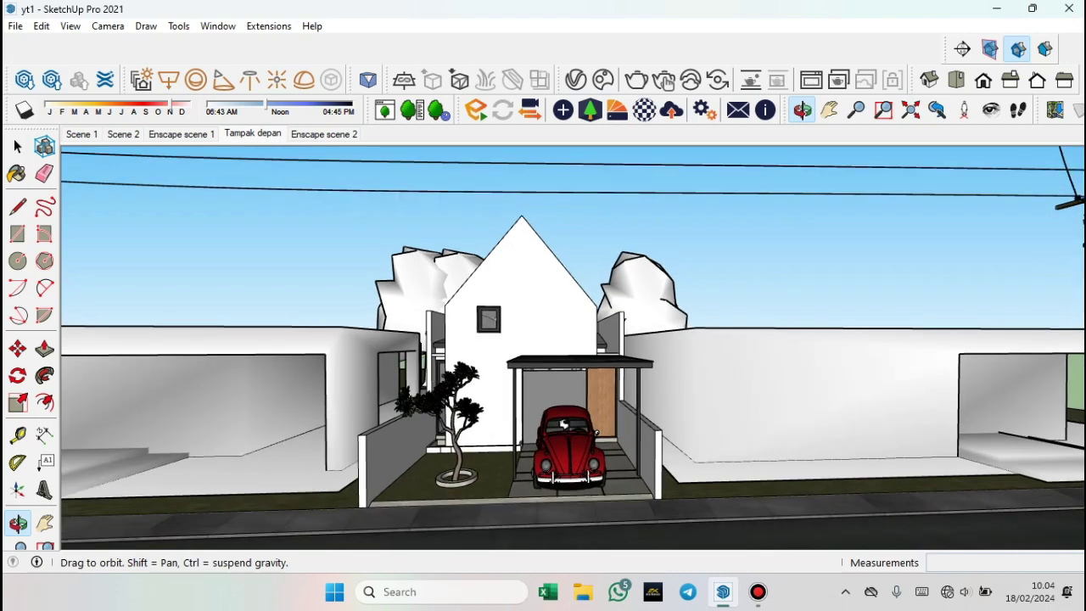
Orbit to an angled perspective along the street and save it as a new scene
drag(594, 339, 509, 327)
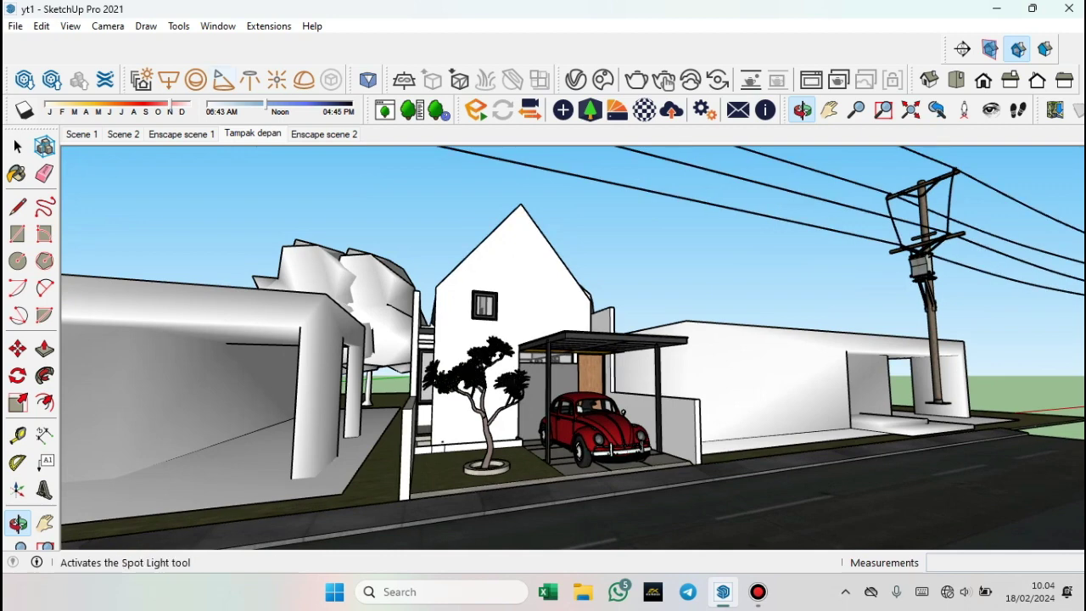
click(70, 25)
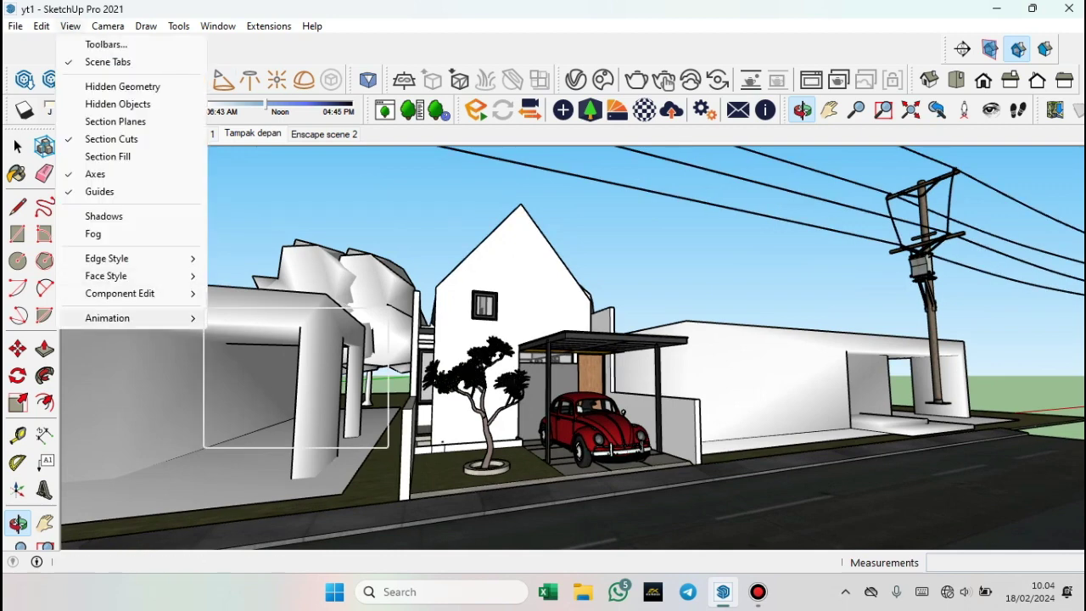
click(246, 319)
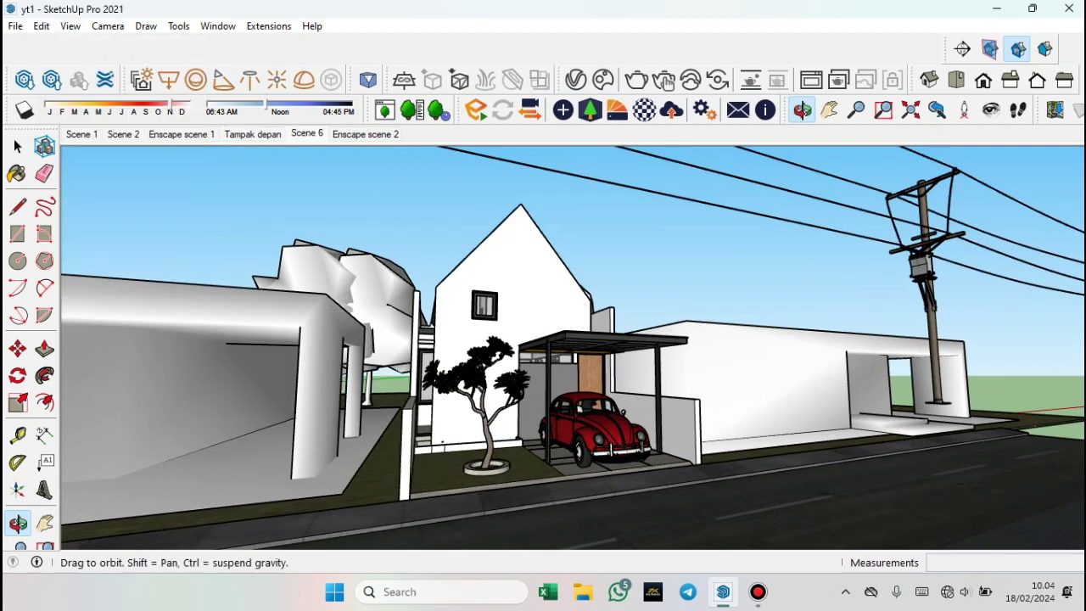
Rename Scene 6 to 'TAMPAK KIRI' and orbit round to the house's other side
right_click(307, 134)
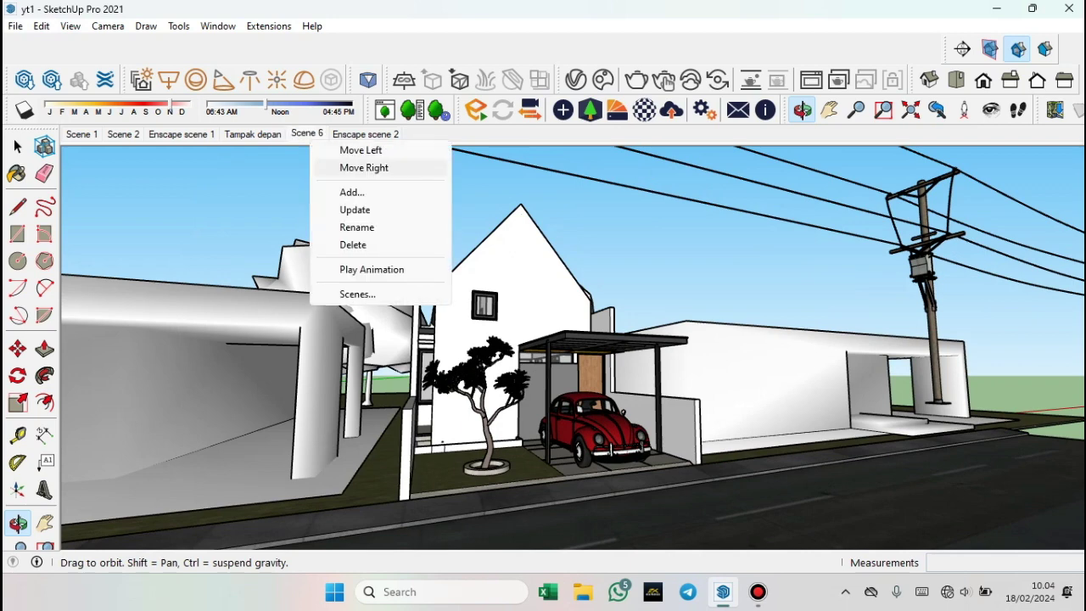
click(340, 228)
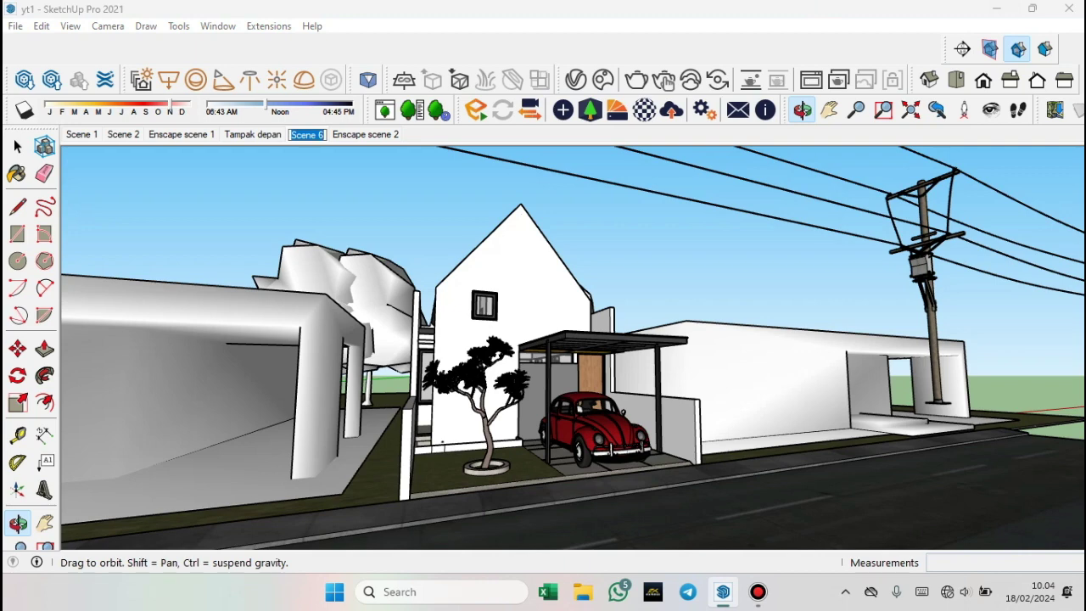
text(LAMP)
text(TAMPAK)
text( KIRI)
key(Return)
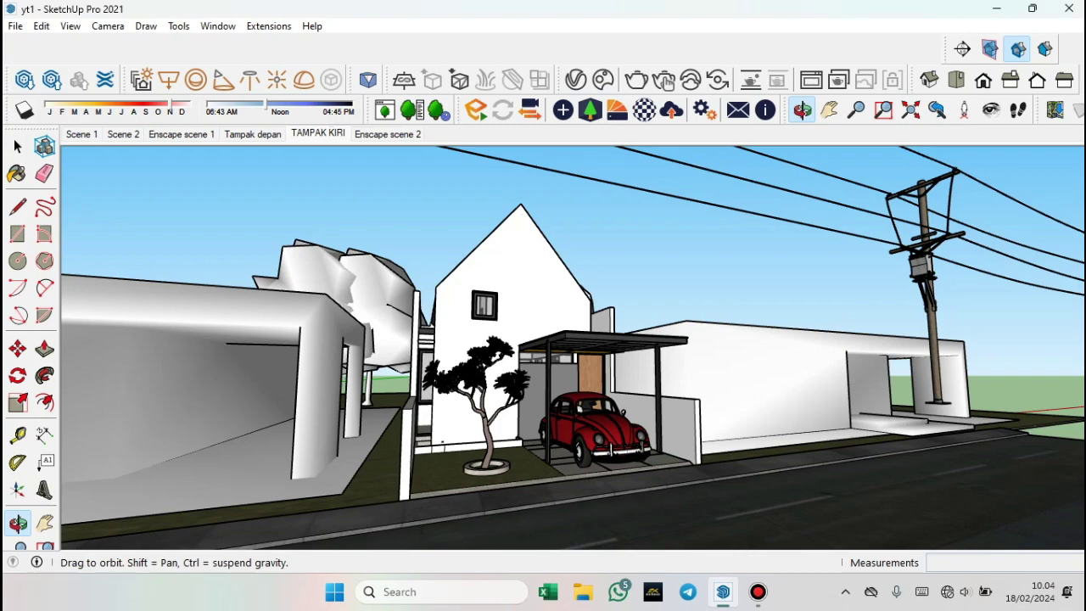
drag(645, 339, 382, 339)
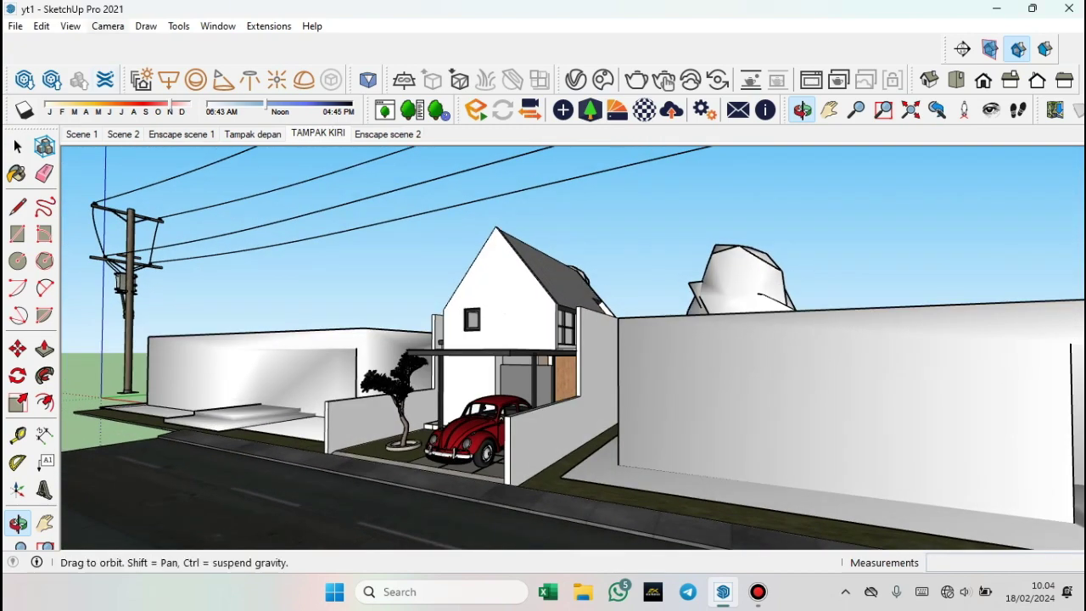
click(70, 25)
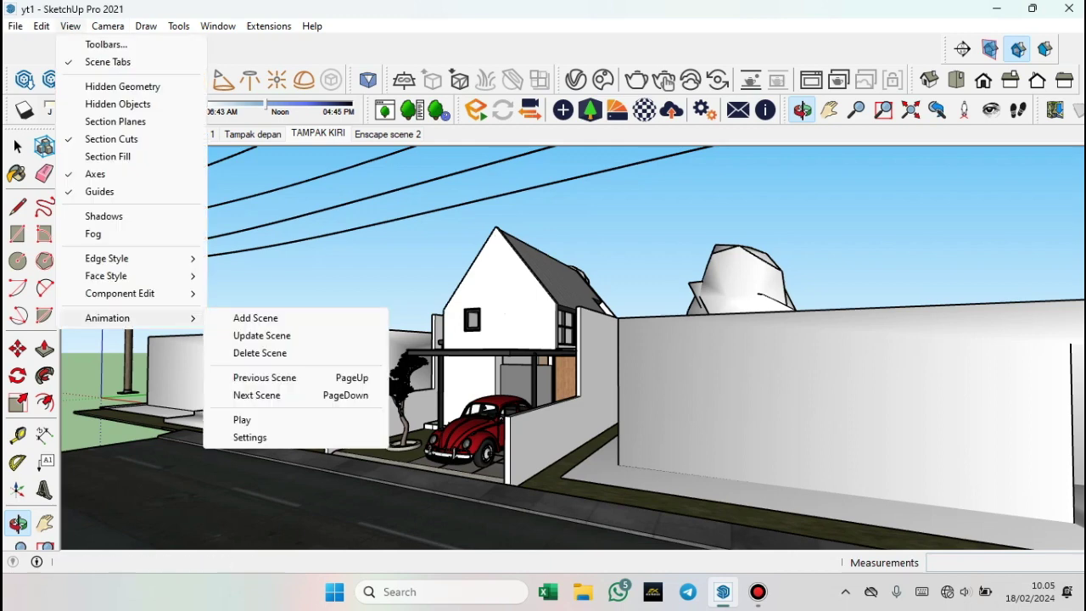
Save the other-side view as a new scene named 'tampak kanan'
click(255, 317)
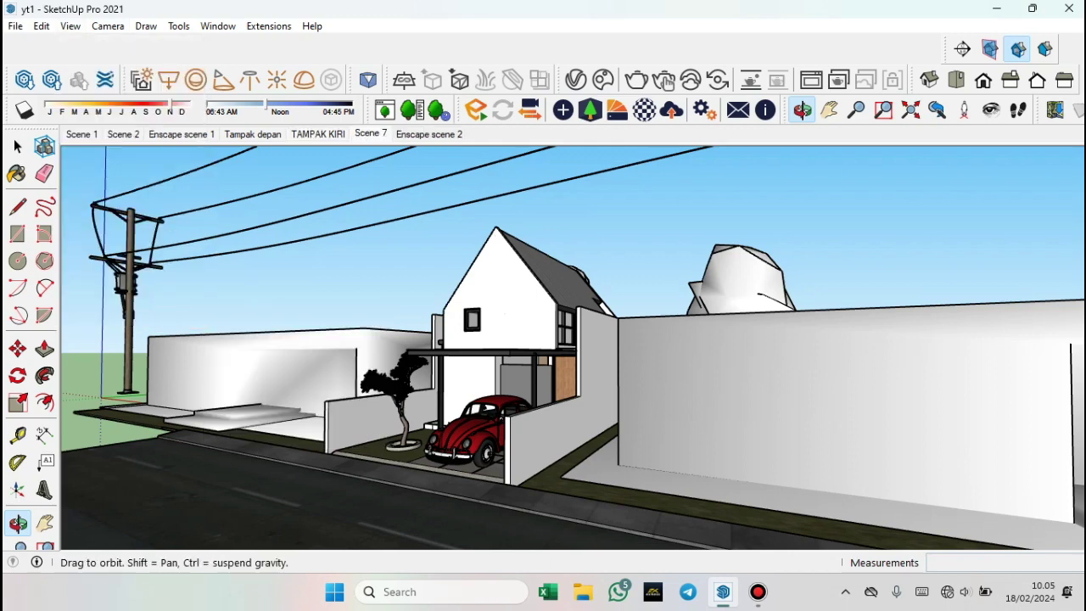
right_click(371, 134)
click(442, 192)
text(tampak k)
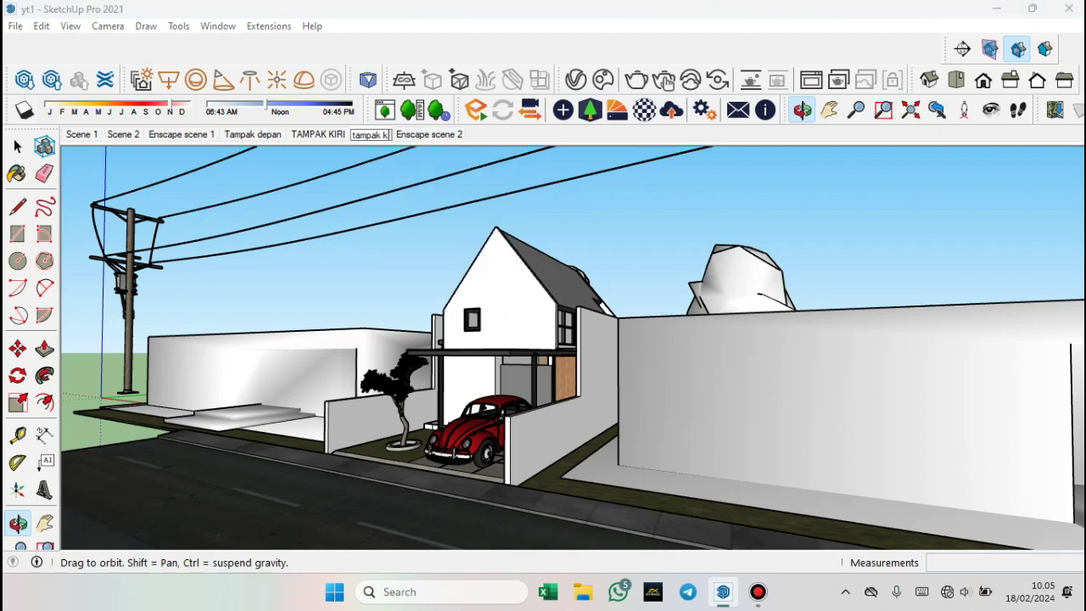
text(anan)
key(Return)
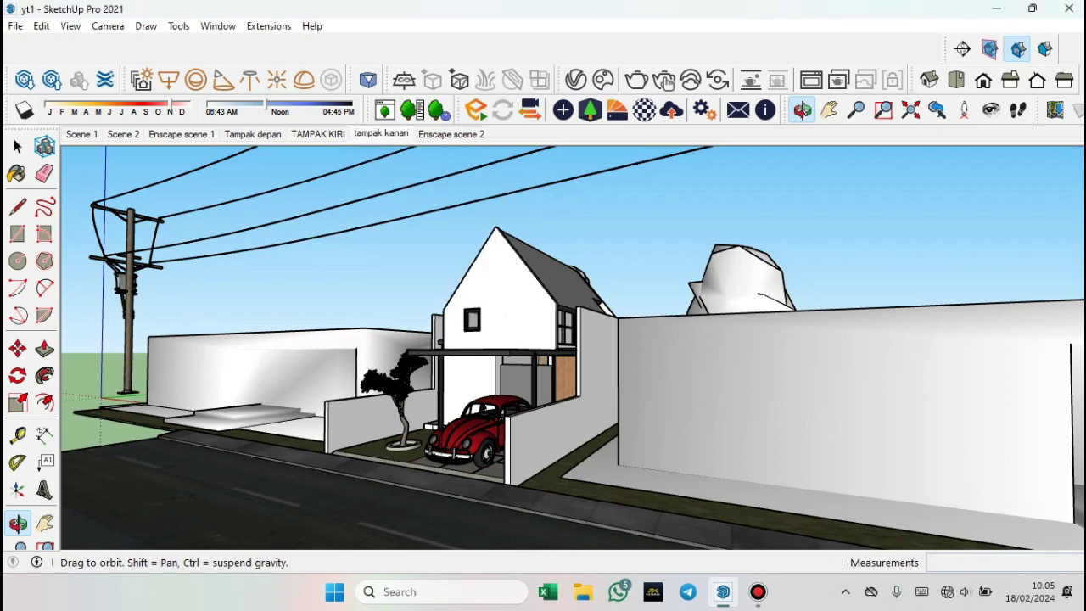
Go to the old Scene 1 and request its deletion
click(17, 146)
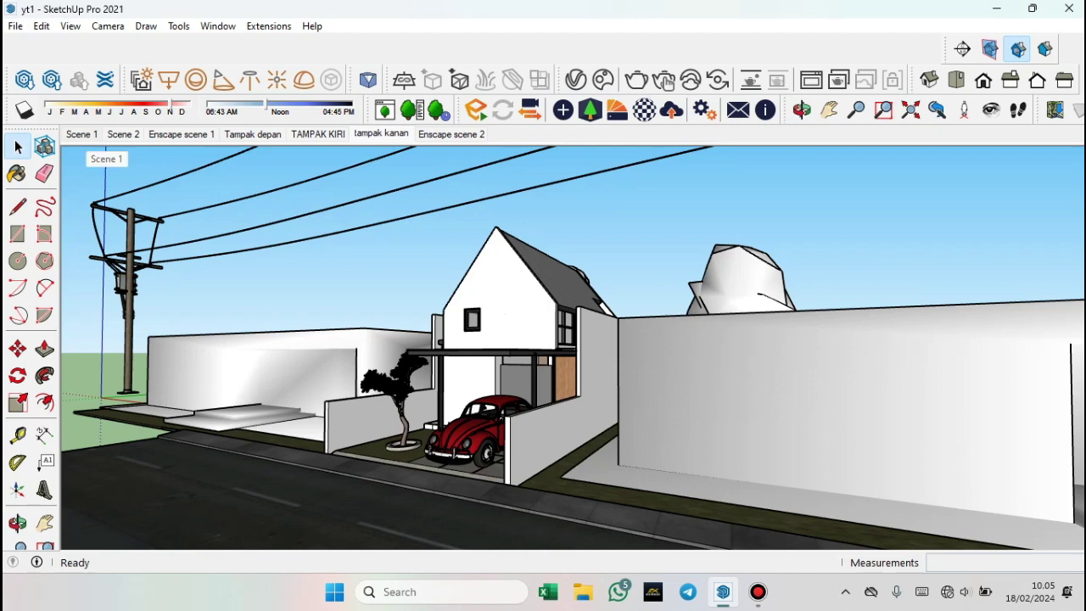
click(85, 135)
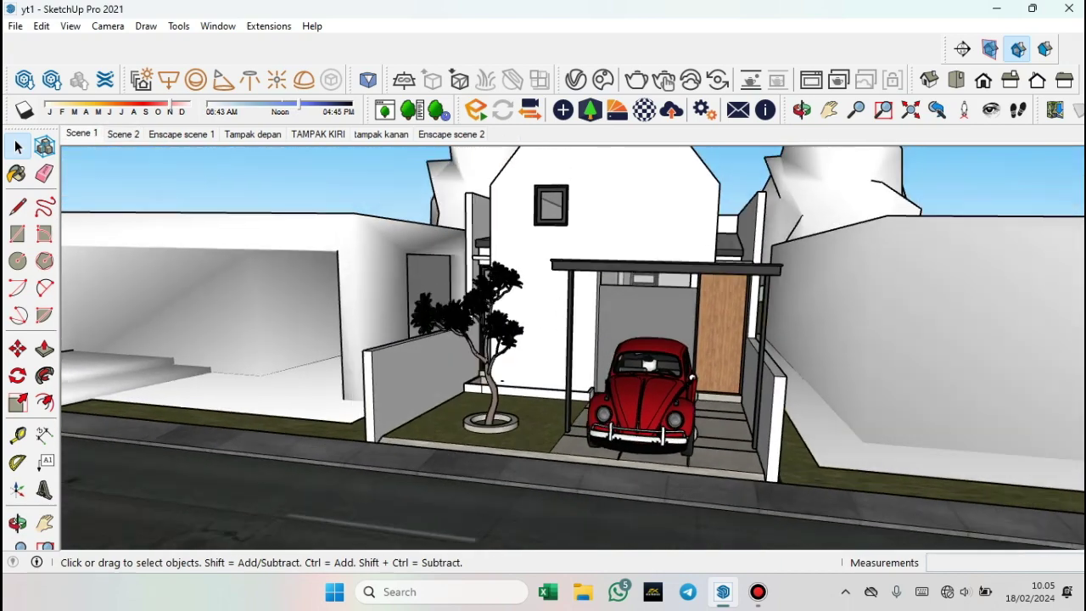
right_click(89, 134)
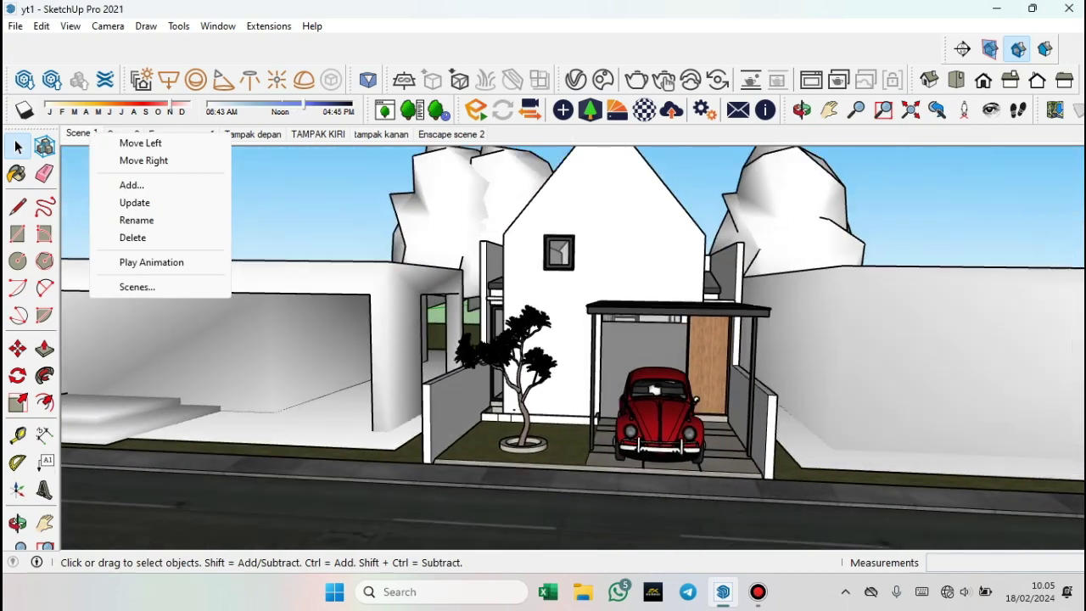
click(133, 238)
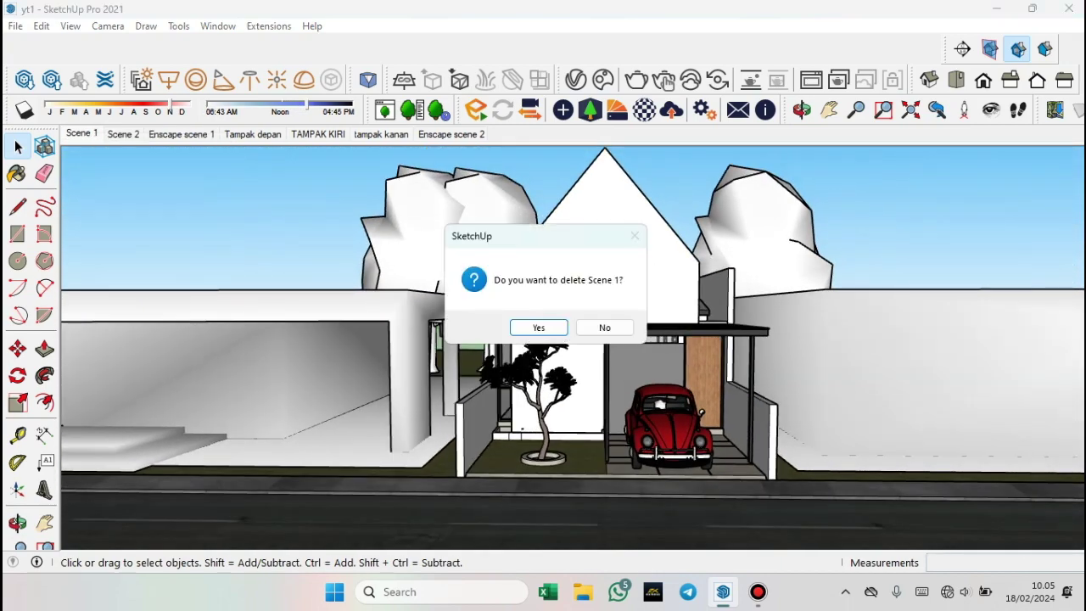
Confirm deleting Scene 1, Scene 2 and Enscape scene 1, then request deleting Enscape scene 2
click(539, 327)
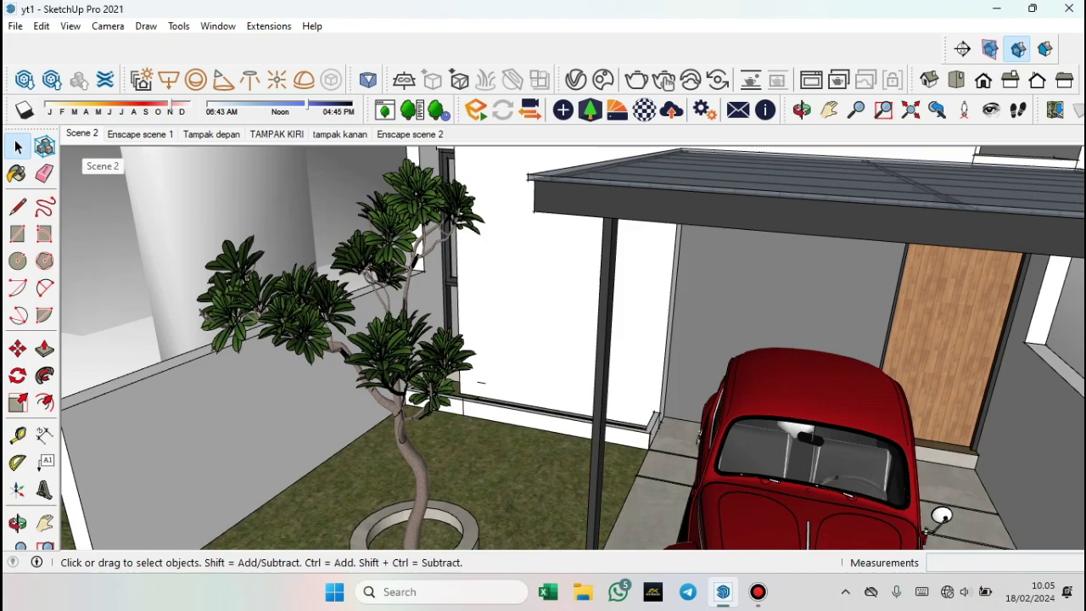
right_click(83, 134)
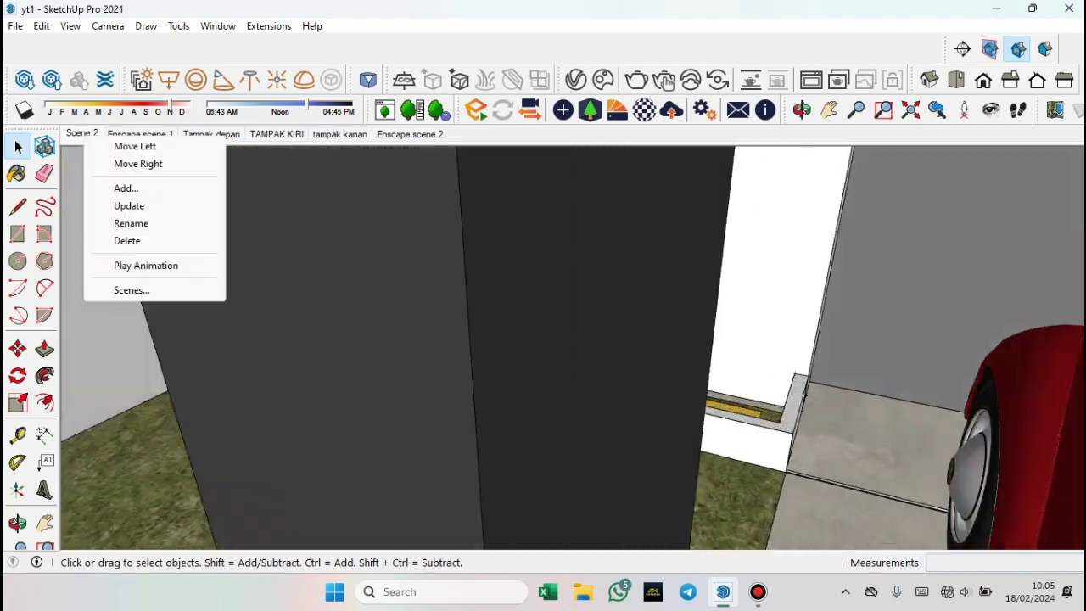
click(127, 240)
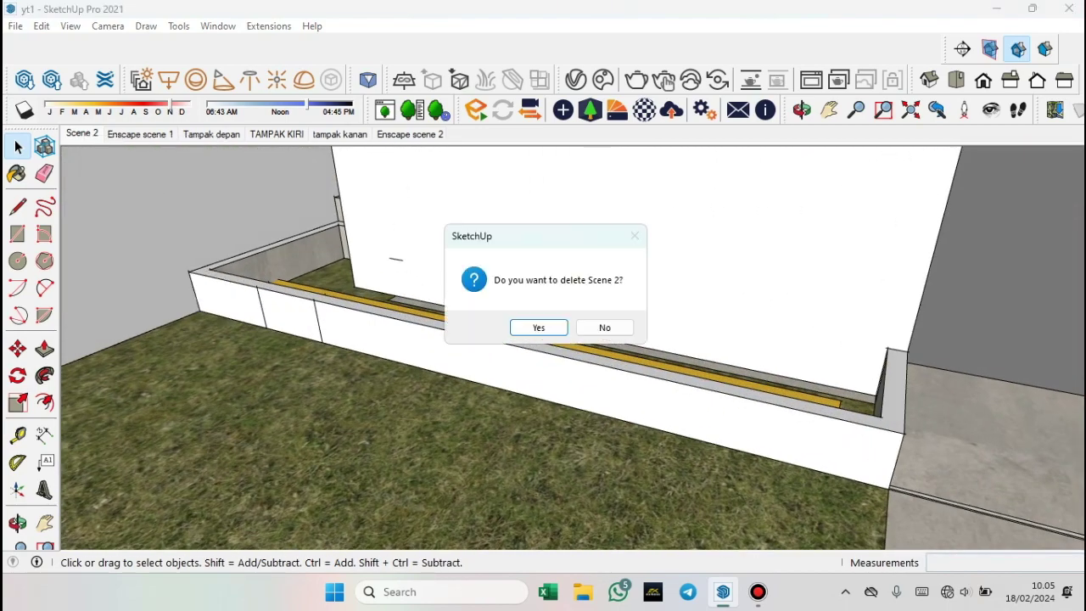
key(Return)
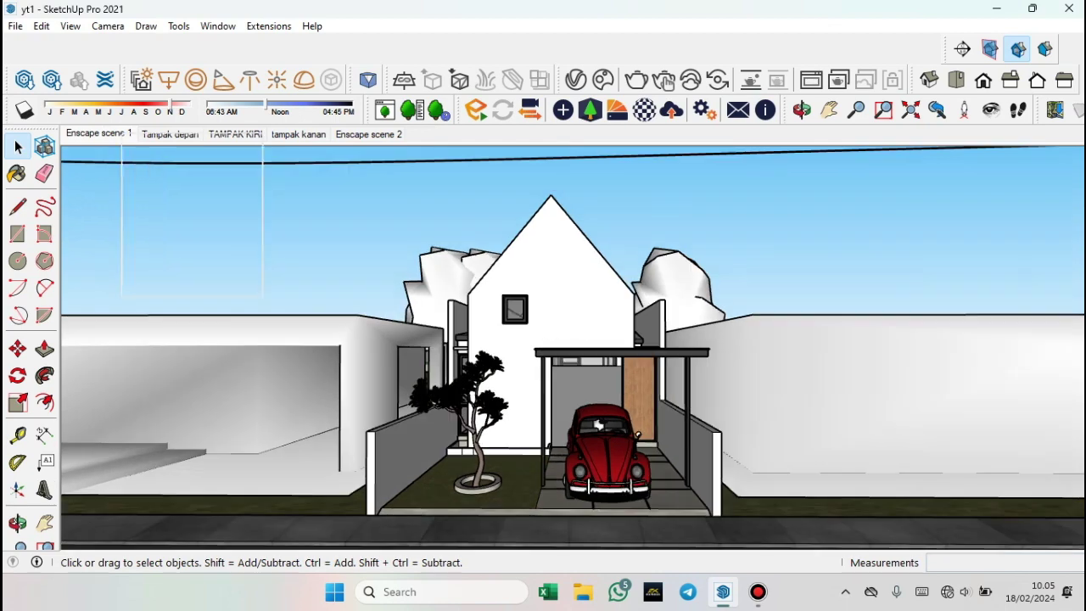
right_click(121, 134)
click(157, 238)
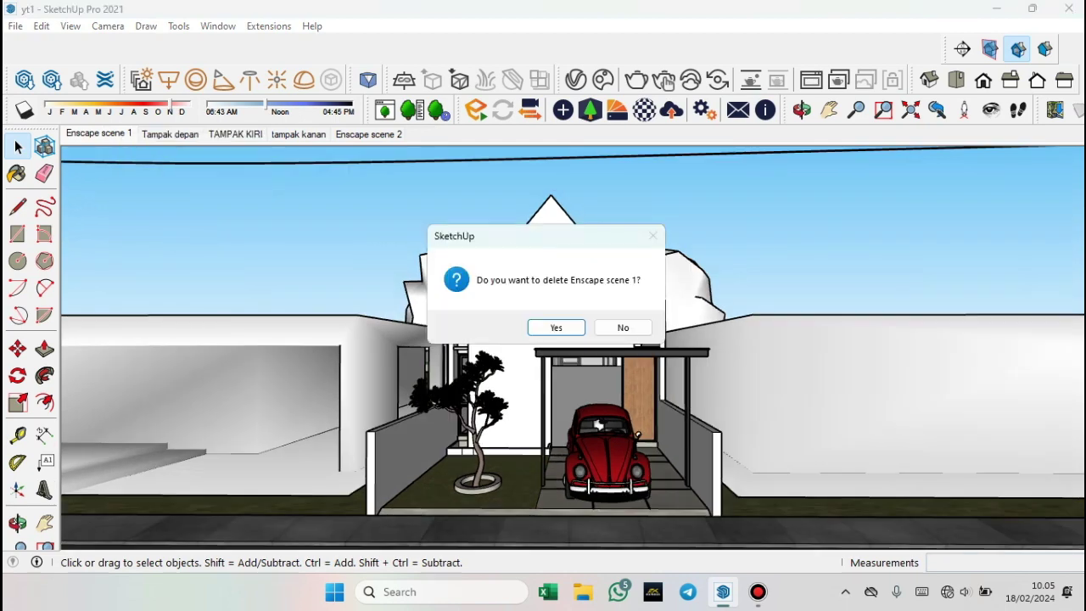
key(Return)
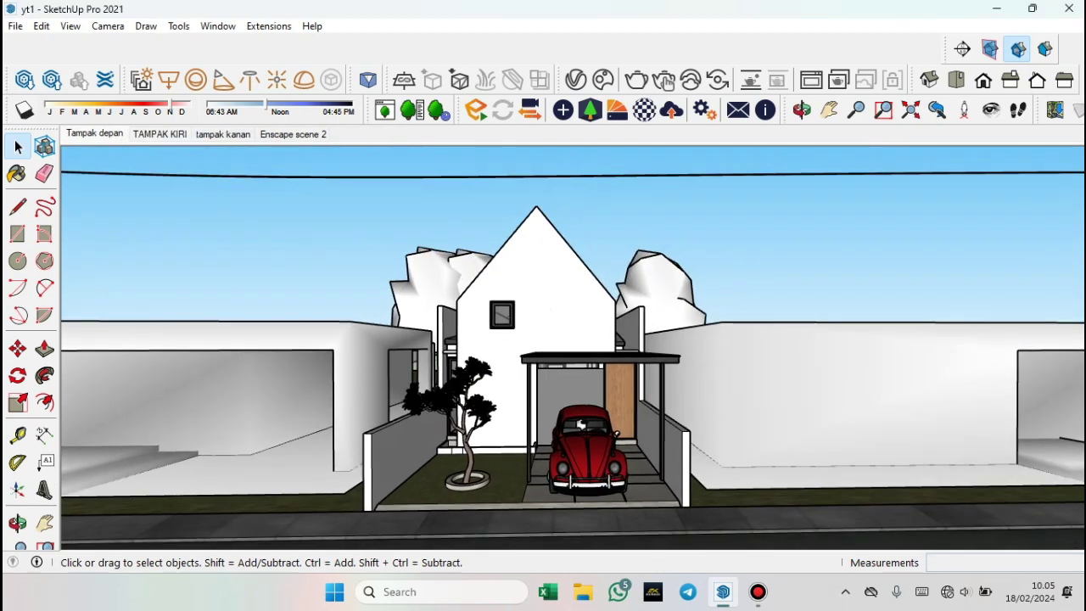
click(309, 240)
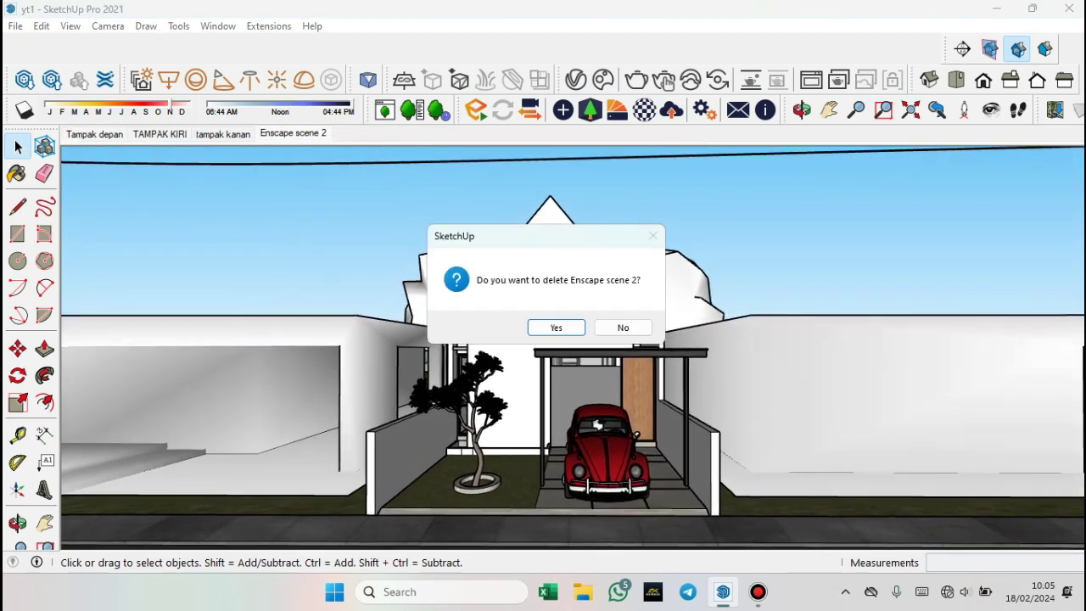
Delete Enscape scene 2 and orbit the camera to a frontal street view of the house
key(Return)
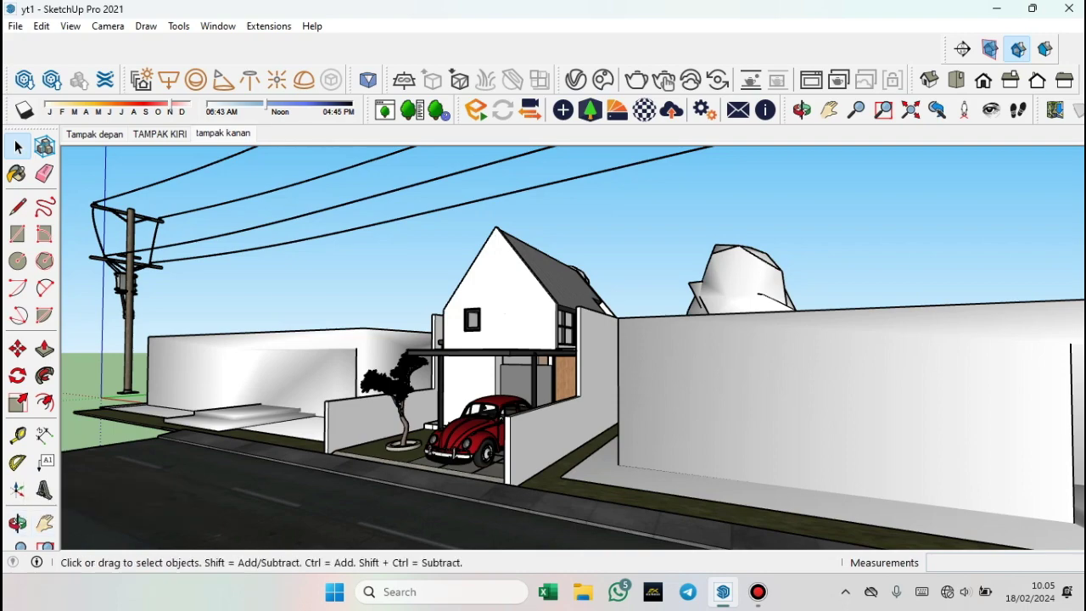
click(17, 522)
mouse_move(509, 339)
mouse_down()
mouse_move(475, 322)
mouse_move(504, 300)
mouse_up()
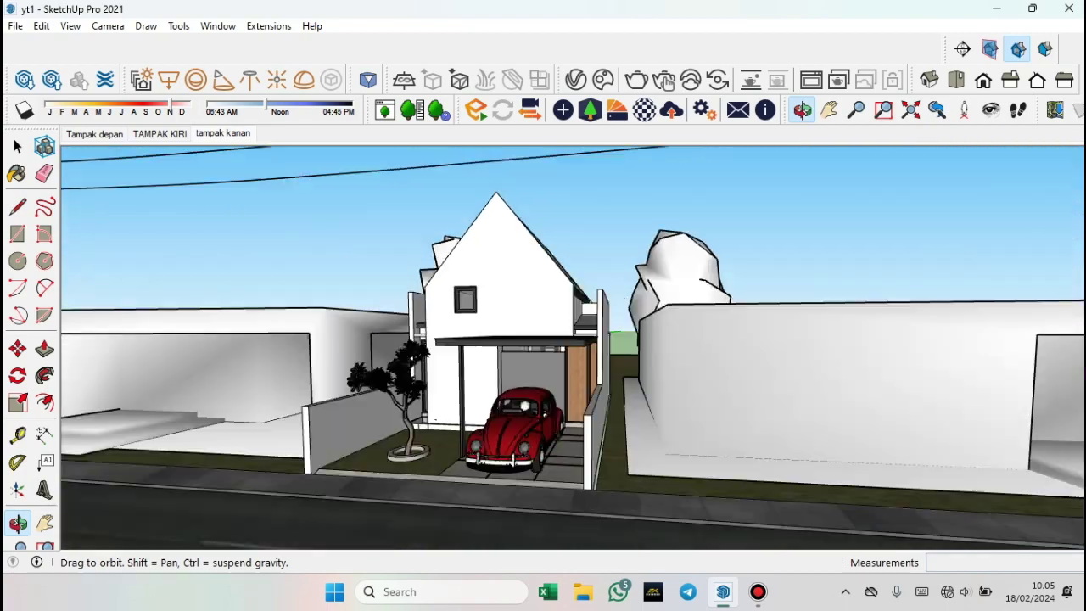
mouse_move(525, 406)
mouse_down()
mouse_move(518, 476)
mouse_move(594, 425)
mouse_up()
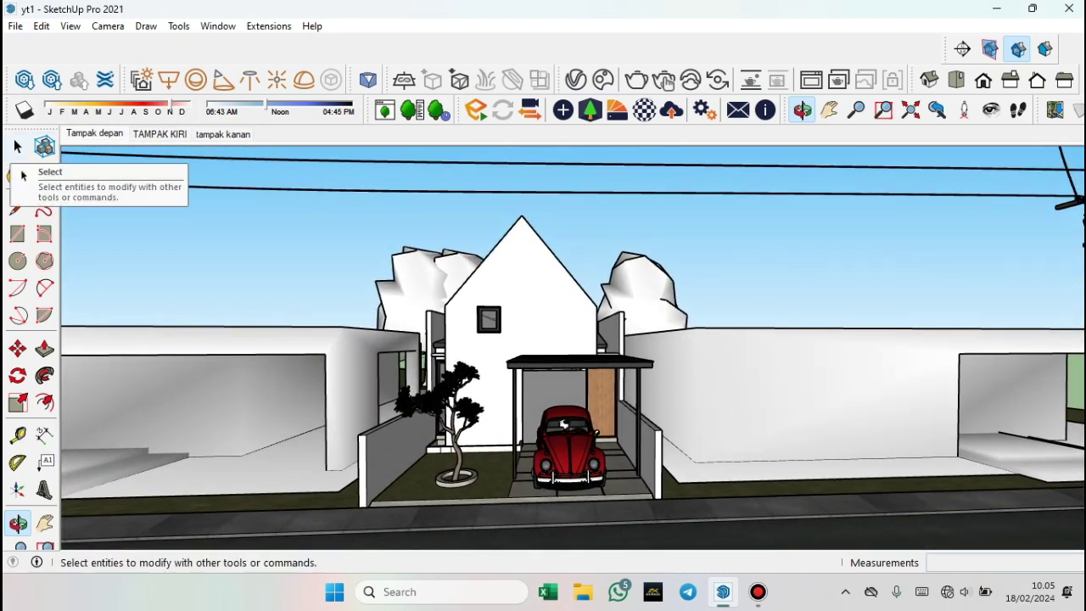
click(17, 147)
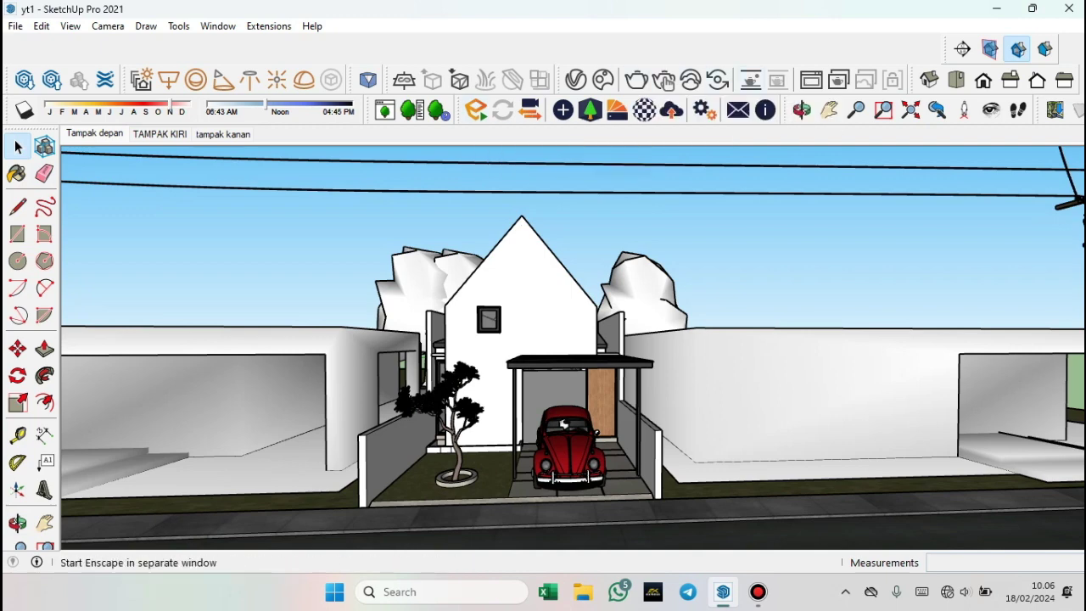
Launch the Enscape real-time render of the house and red car, then return to SketchUp
click(476, 110)
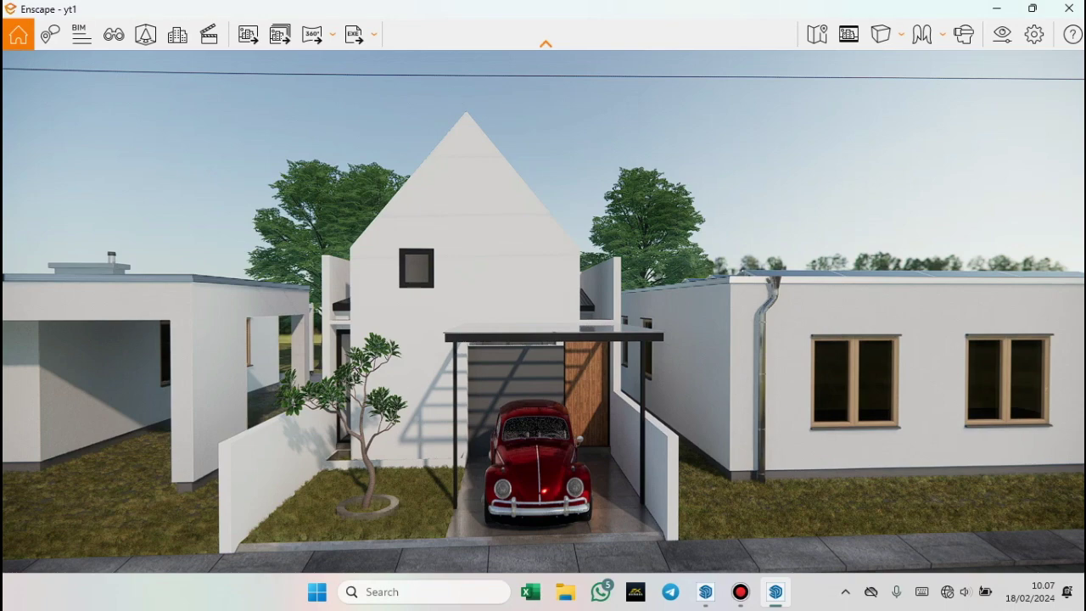
click(705, 592)
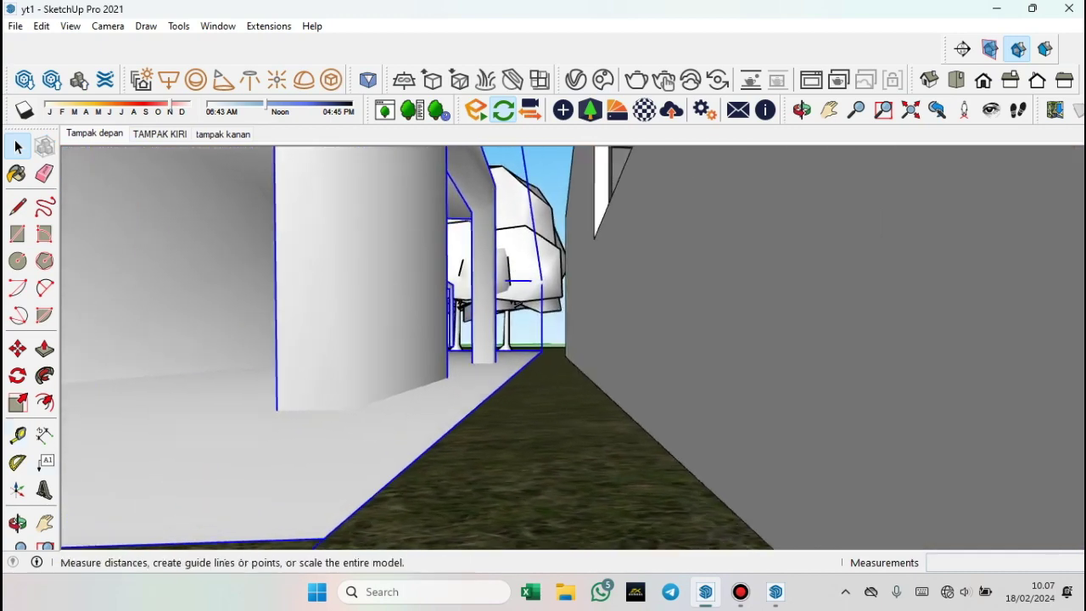
Move the selected left neighbouring building 10 cm along the blue axis
click(17, 348)
click(319, 512)
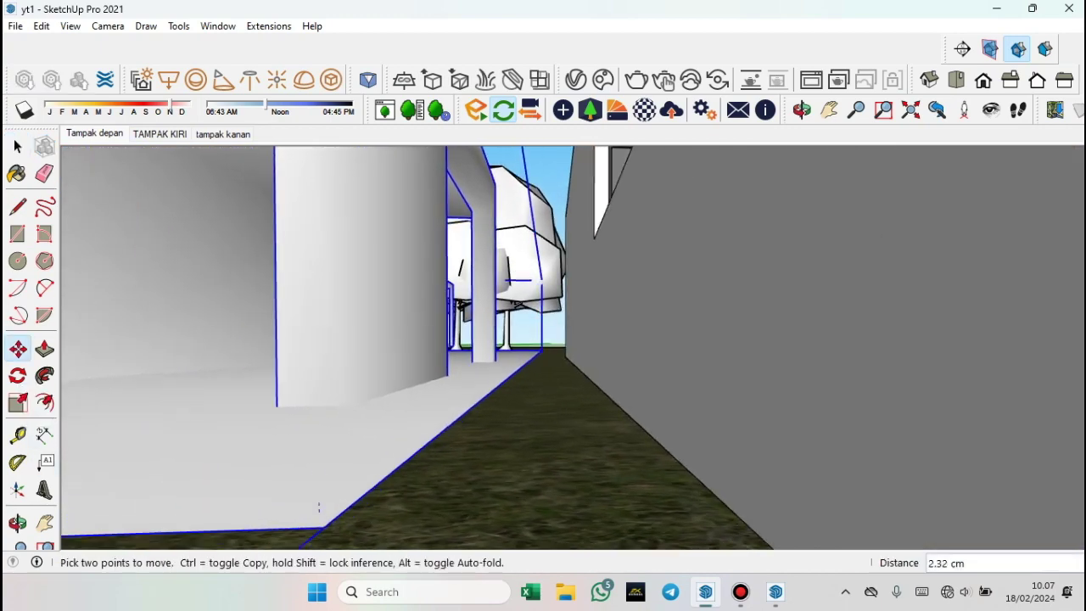
text(1)
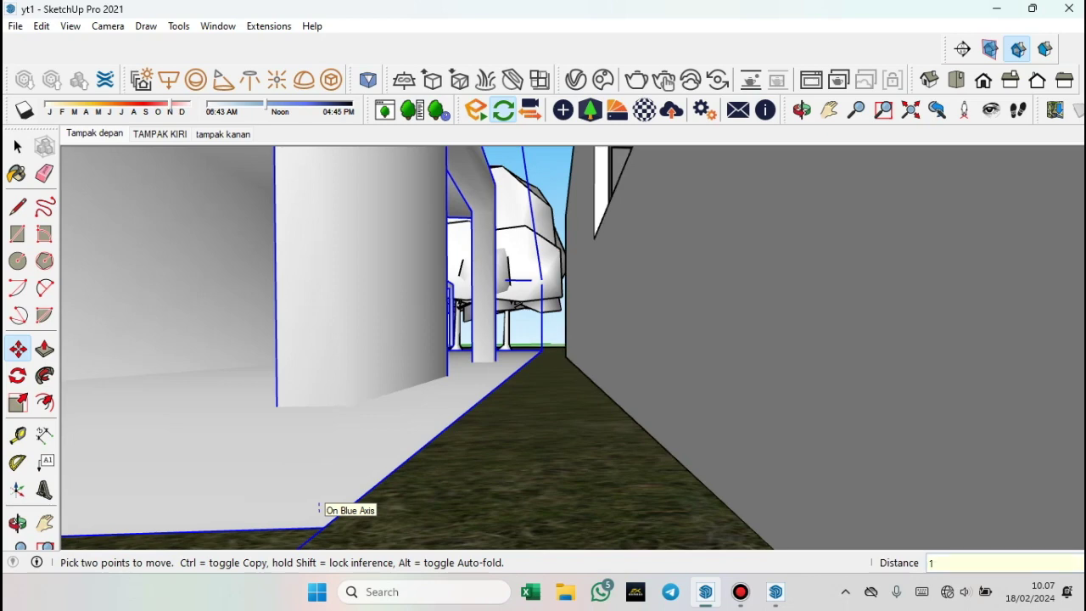
text(0)
key(Return)
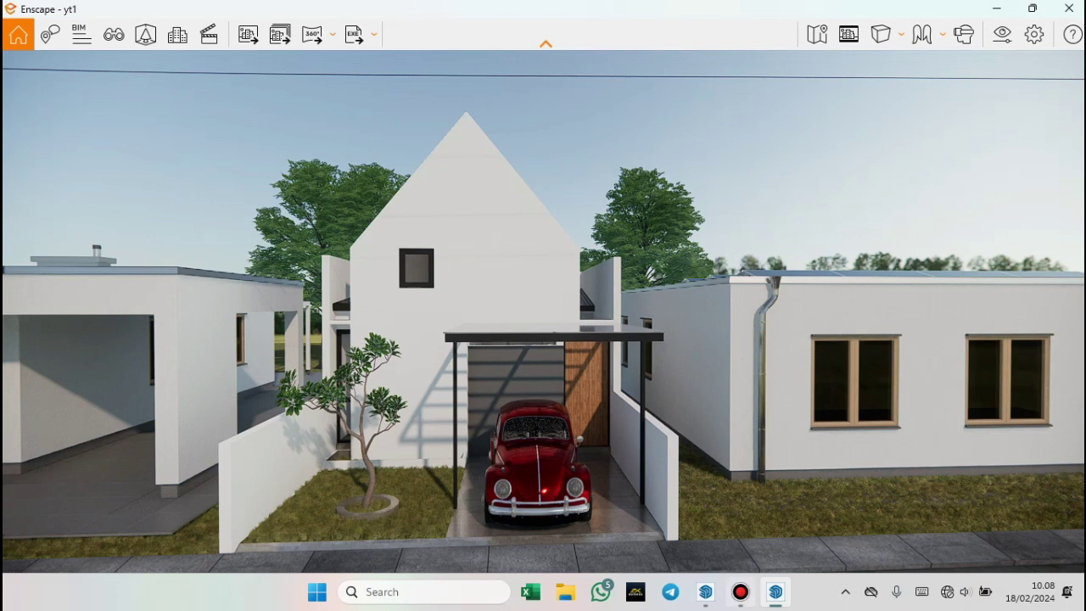
Rotate the right neighbouring building 90° so its open front faces the street
click(706, 592)
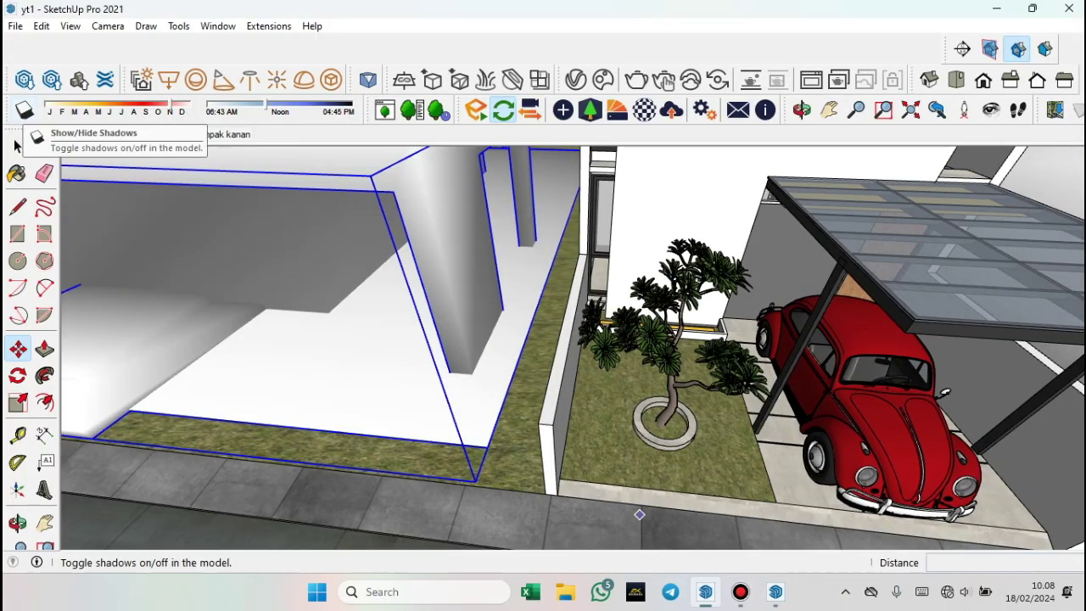
click(18, 146)
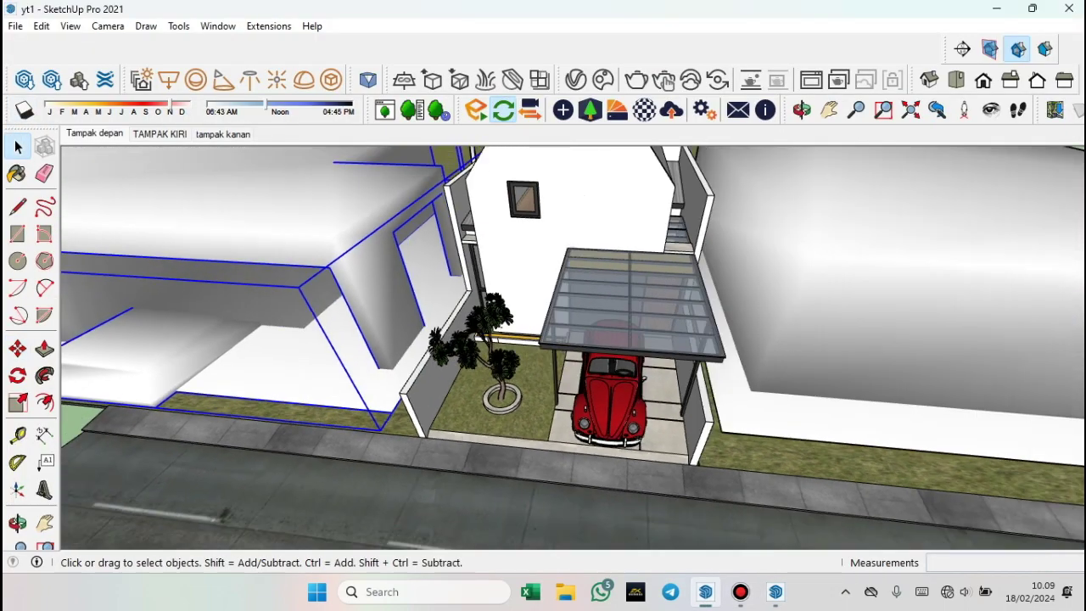
scroll(543, 339, down, 5)
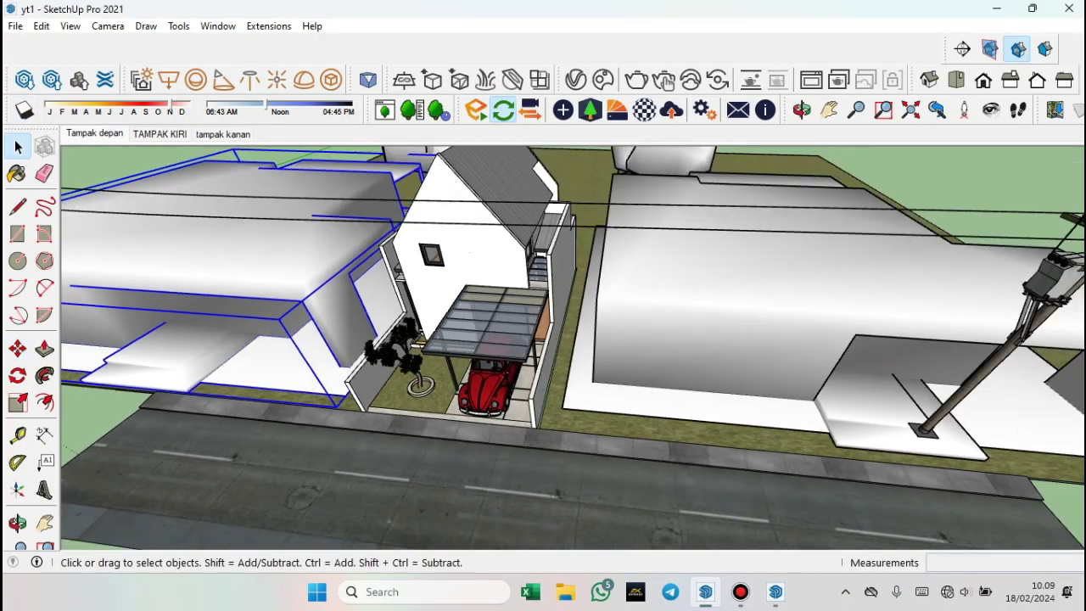
click(764, 280)
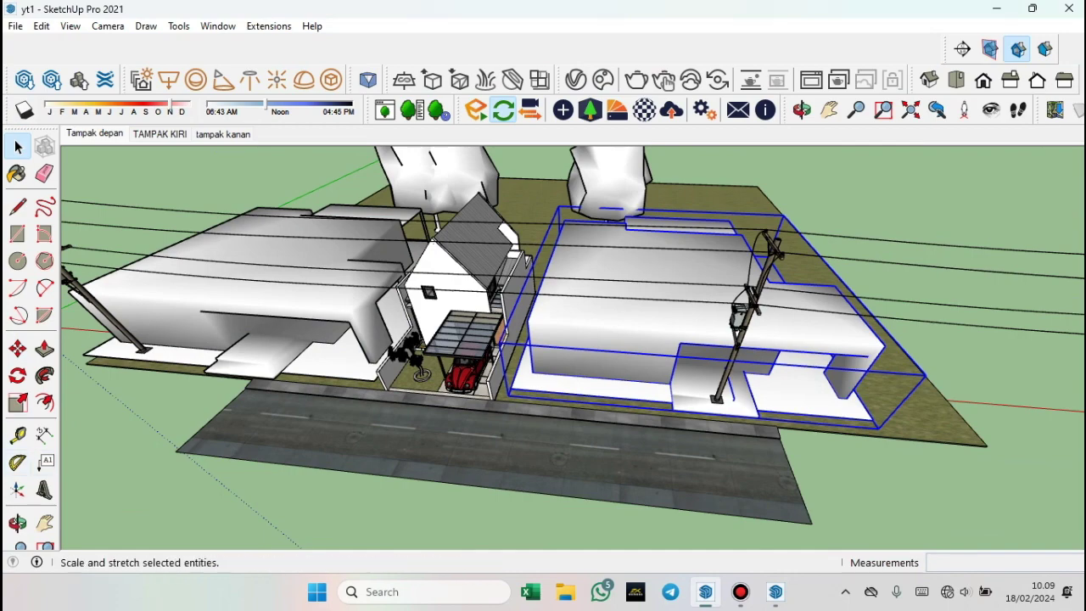
click(17, 375)
click(645, 456)
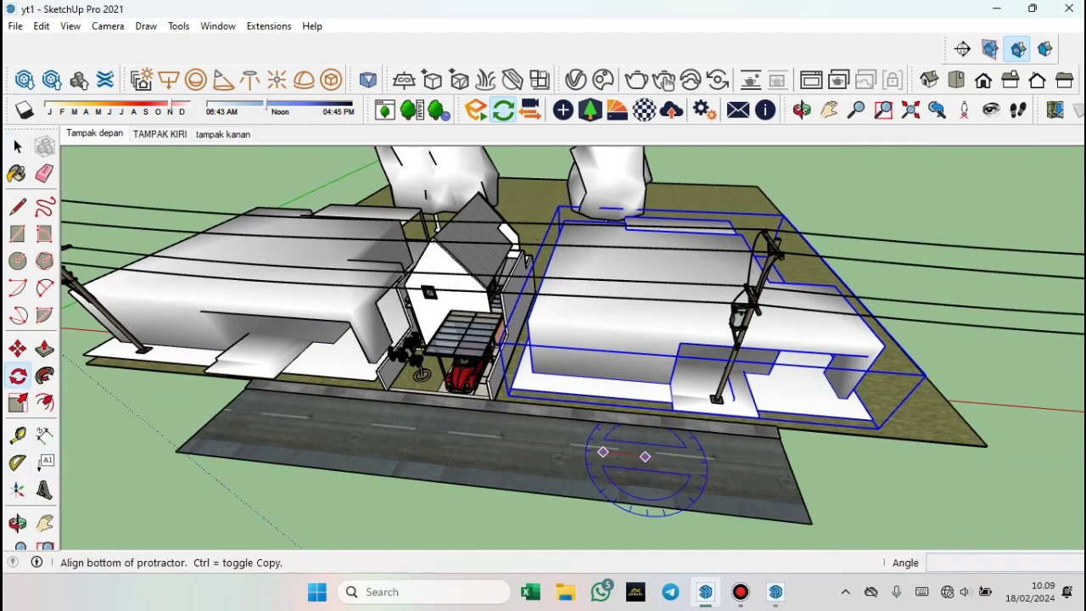
click(602, 451)
click(661, 420)
Zoom out to check the rotated building, cancelling an accidental move
scroll(645, 457, down, 3)
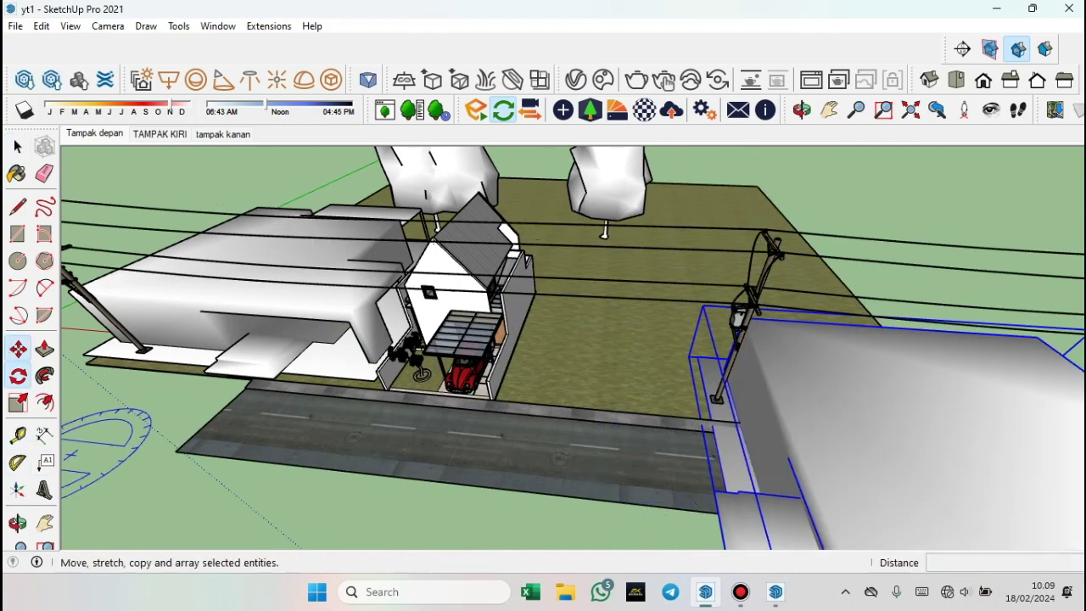
click(17, 348)
middle_drag(509, 356, 679, 288)
scroll(678, 286, down, 2)
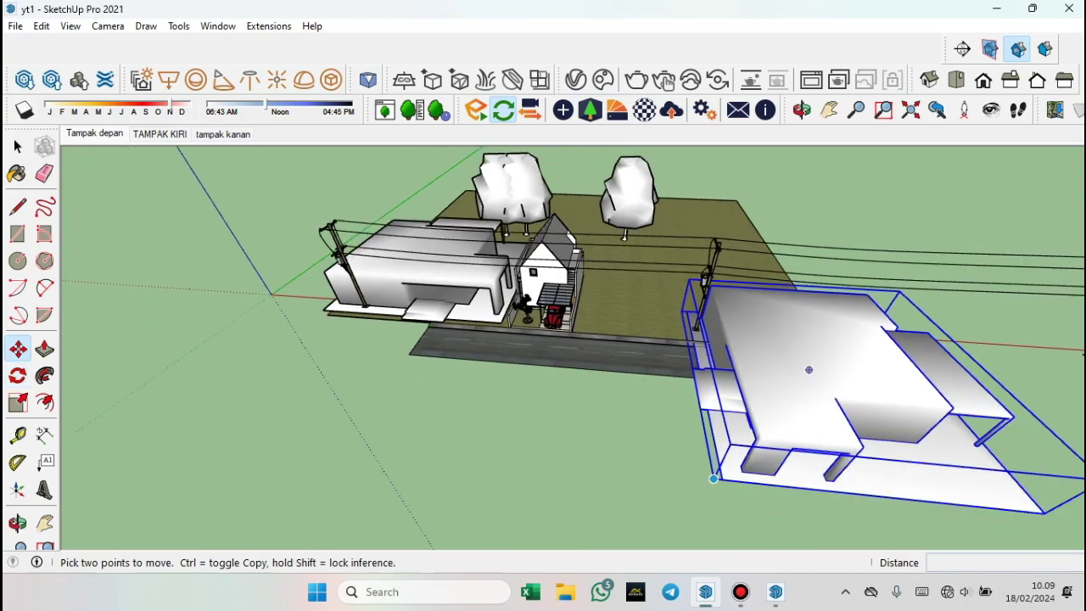
click(718, 480)
scroll(564, 387, up, 5)
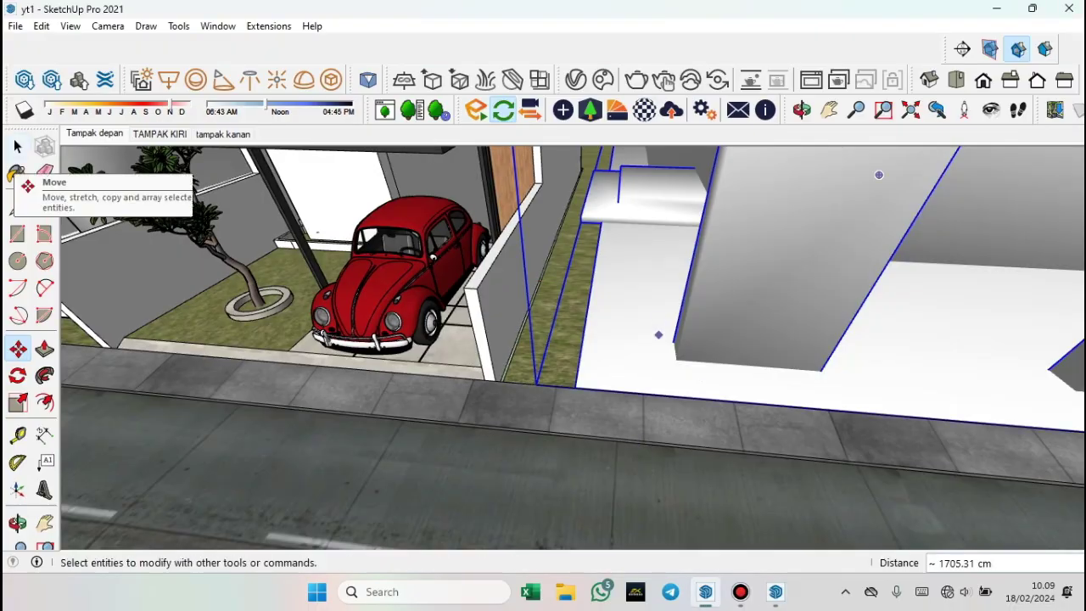
click(17, 147)
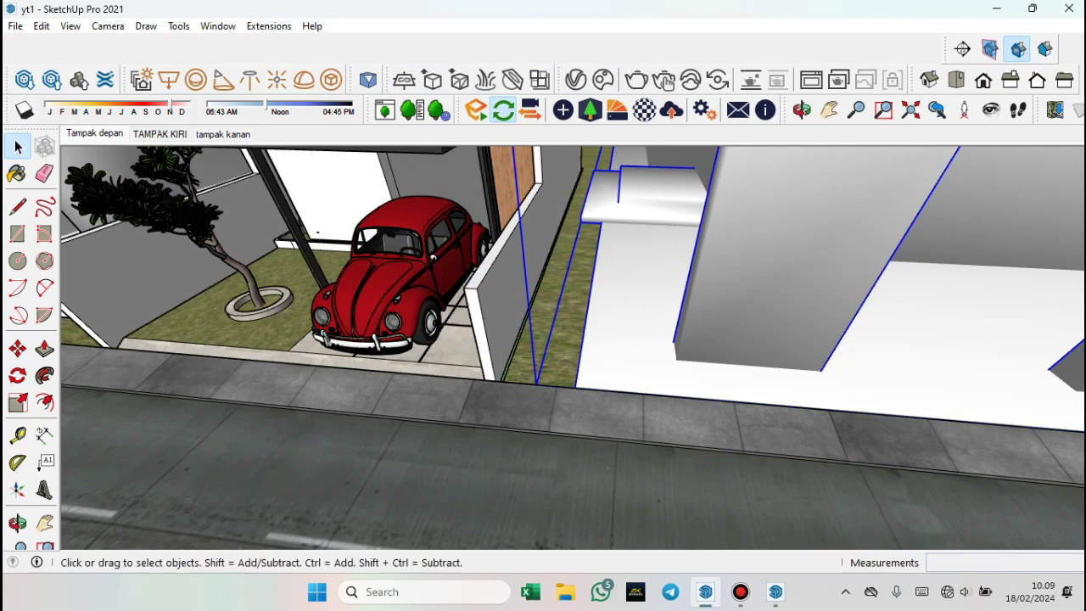
Return to the Tampak depan front view and bring the Enscape render forward
click(160, 134)
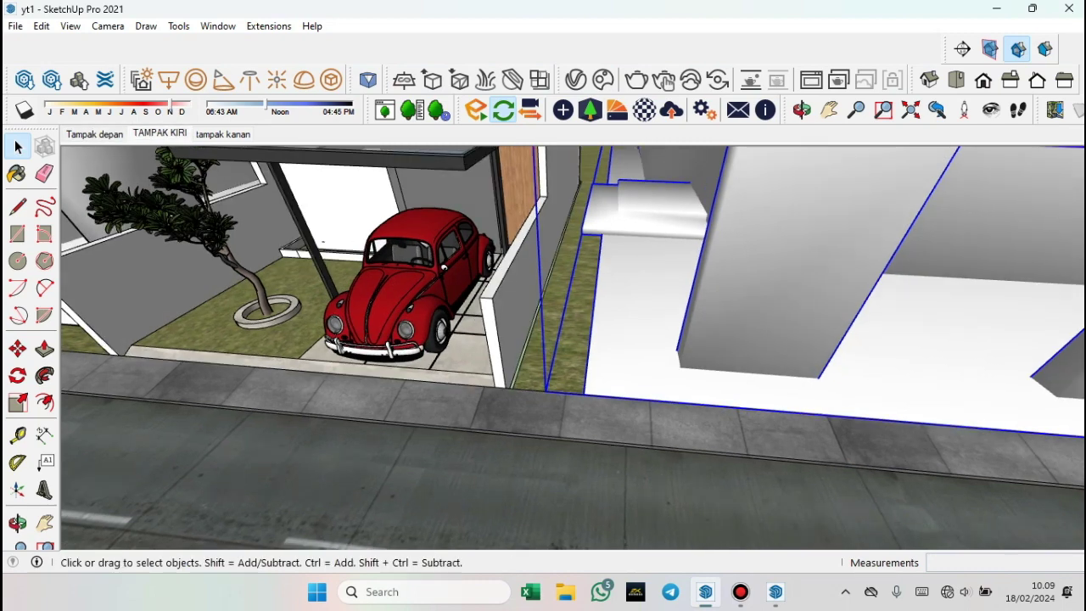
click(94, 134)
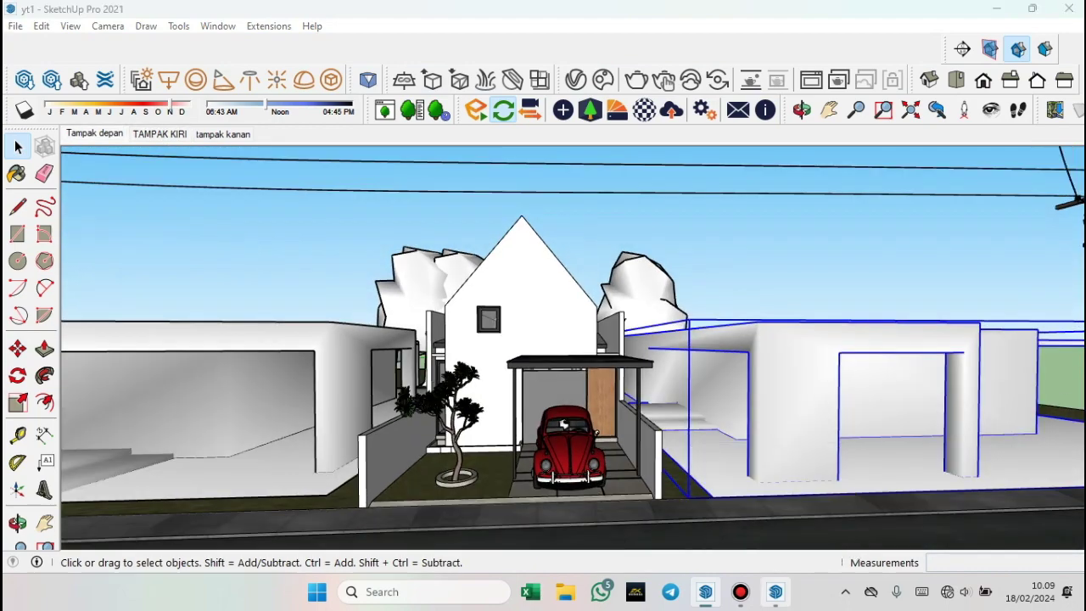
click(775, 592)
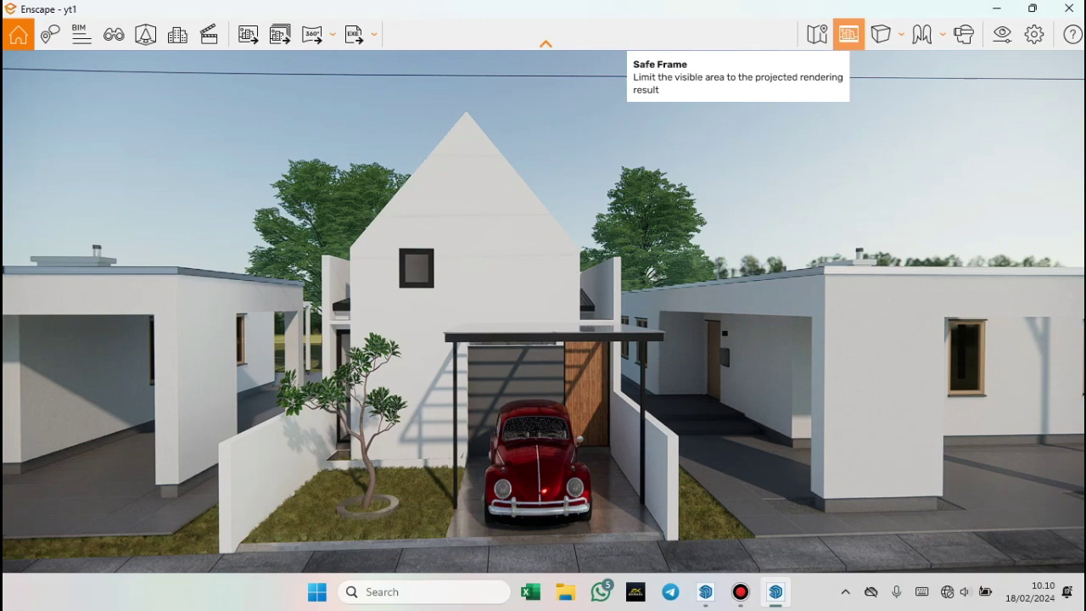
Enable Safe Frame, then nudge the camera right and back to centre the house
click(848, 34)
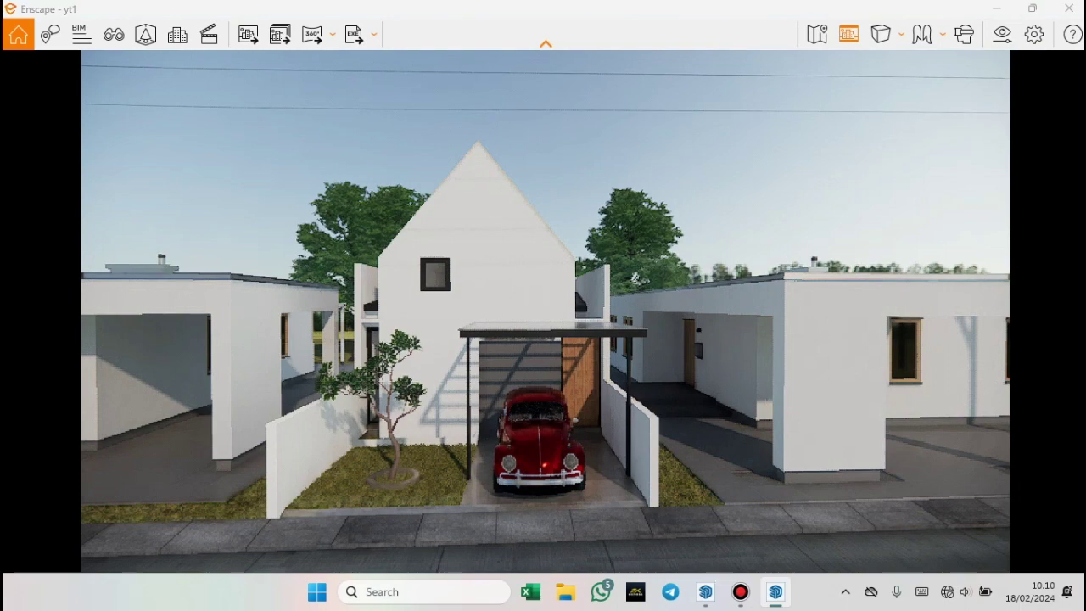
key(d)
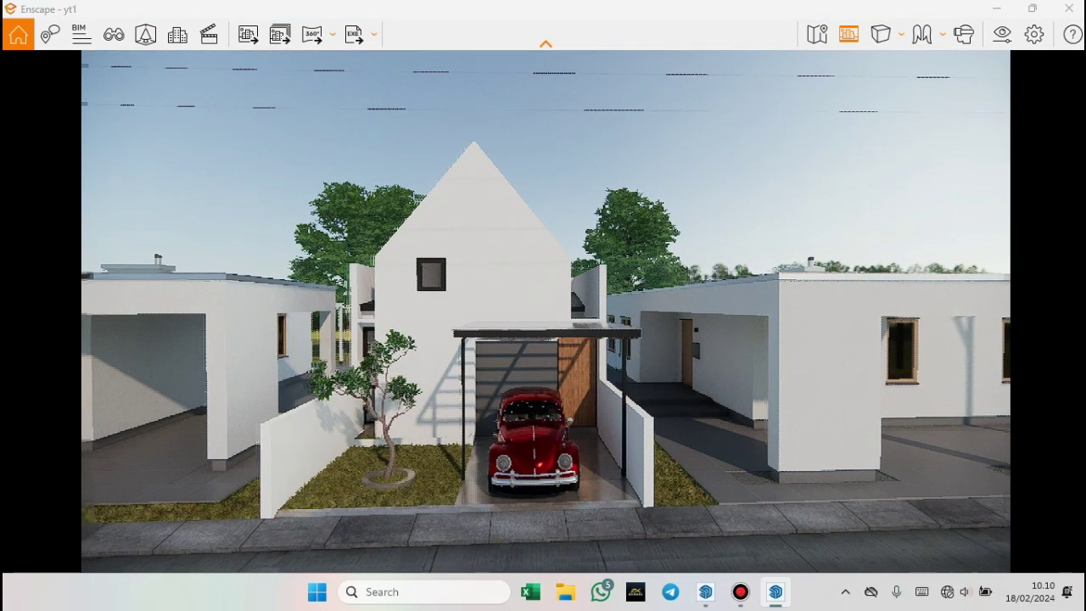
key(s)
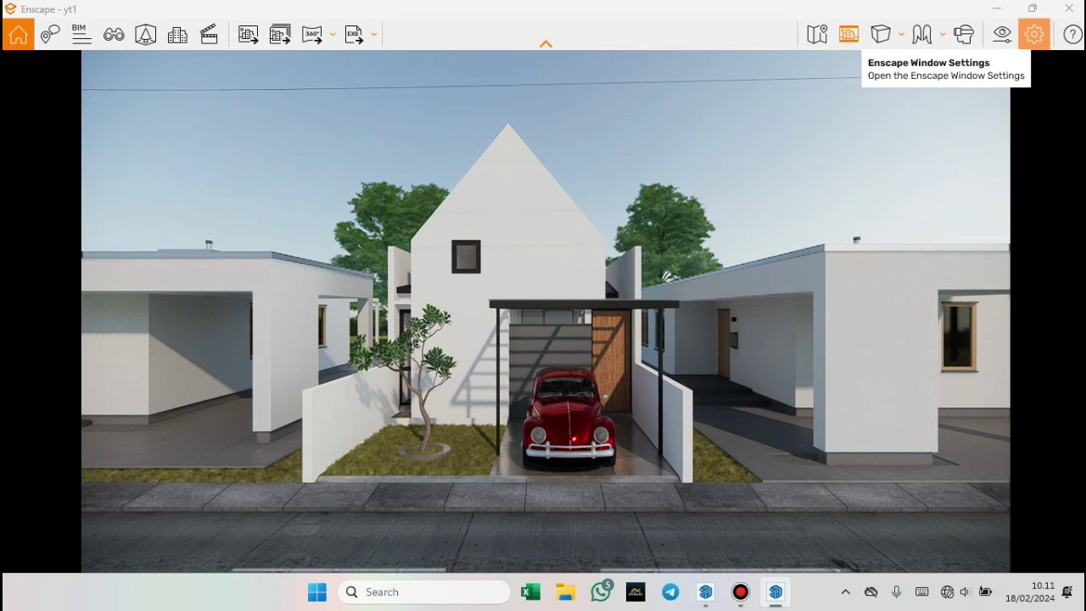
Set the Custom output resolution width to 1080, making a 1080 × 1080 square image
click(1033, 34)
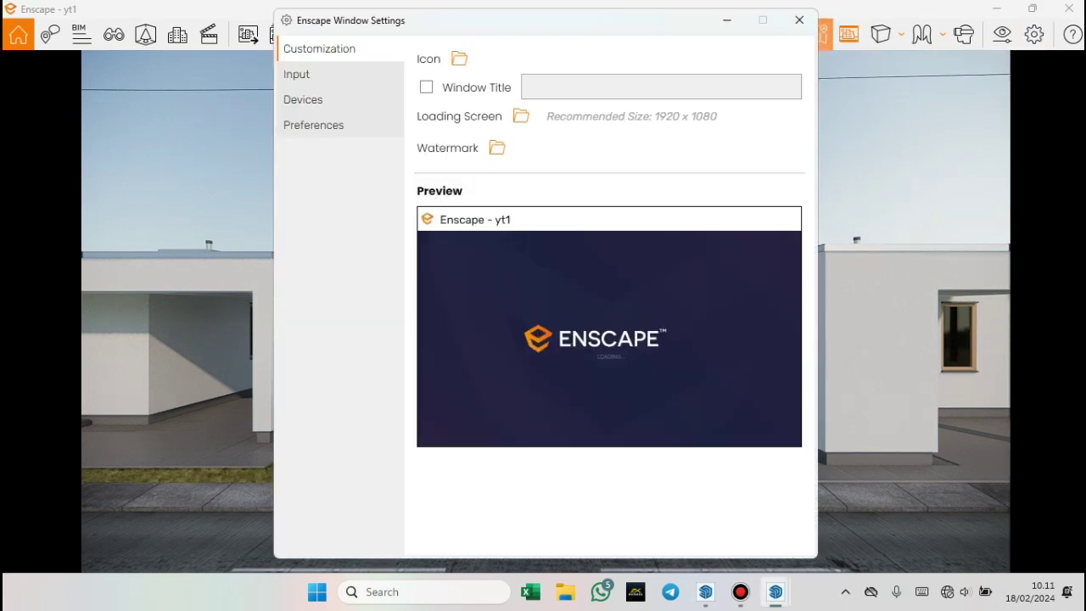
click(799, 20)
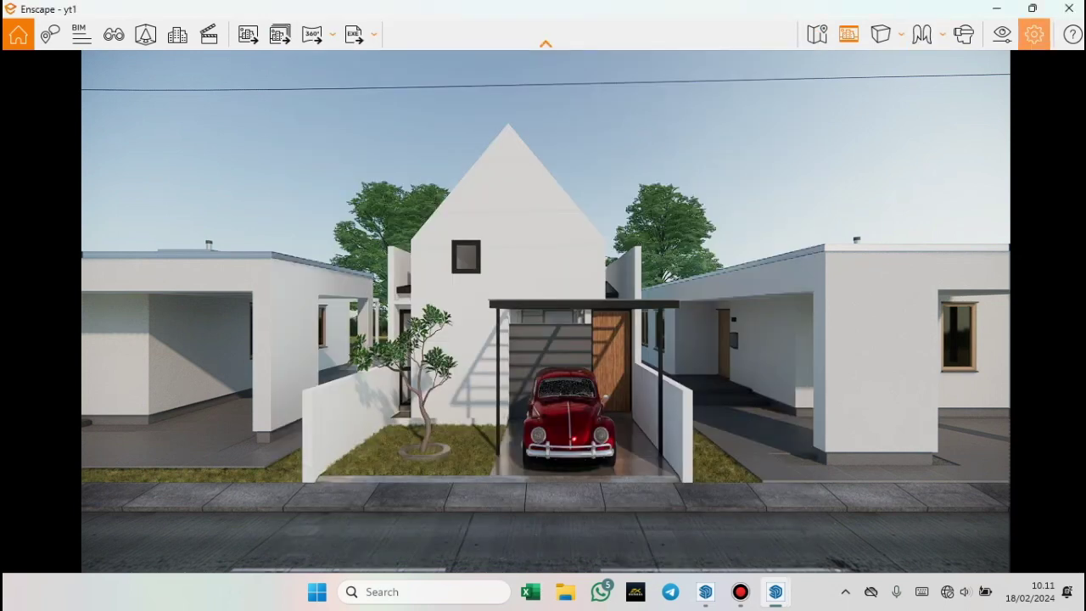
click(1002, 36)
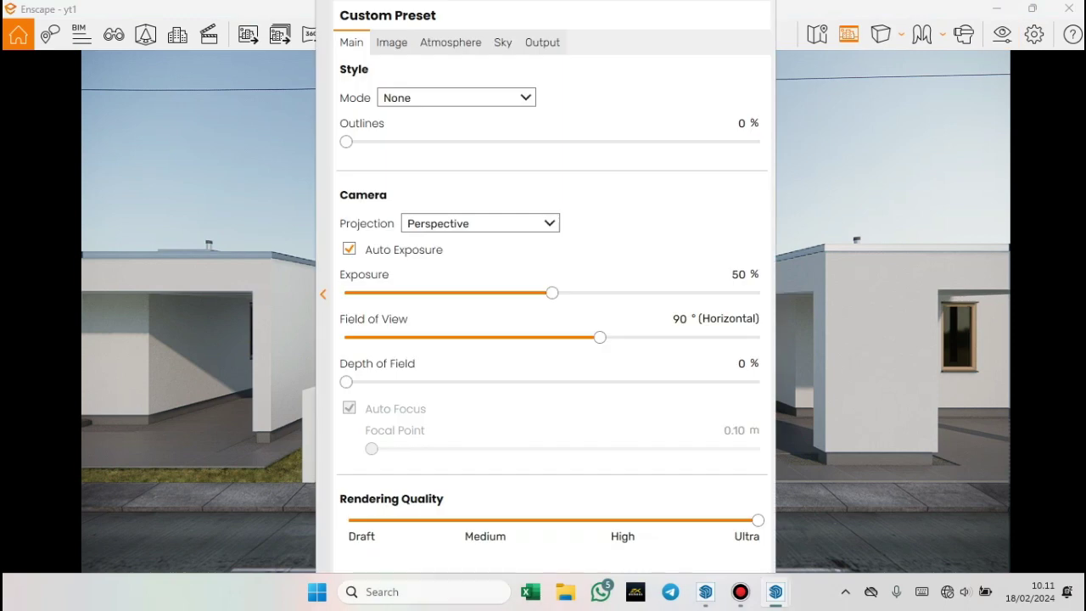
click(542, 42)
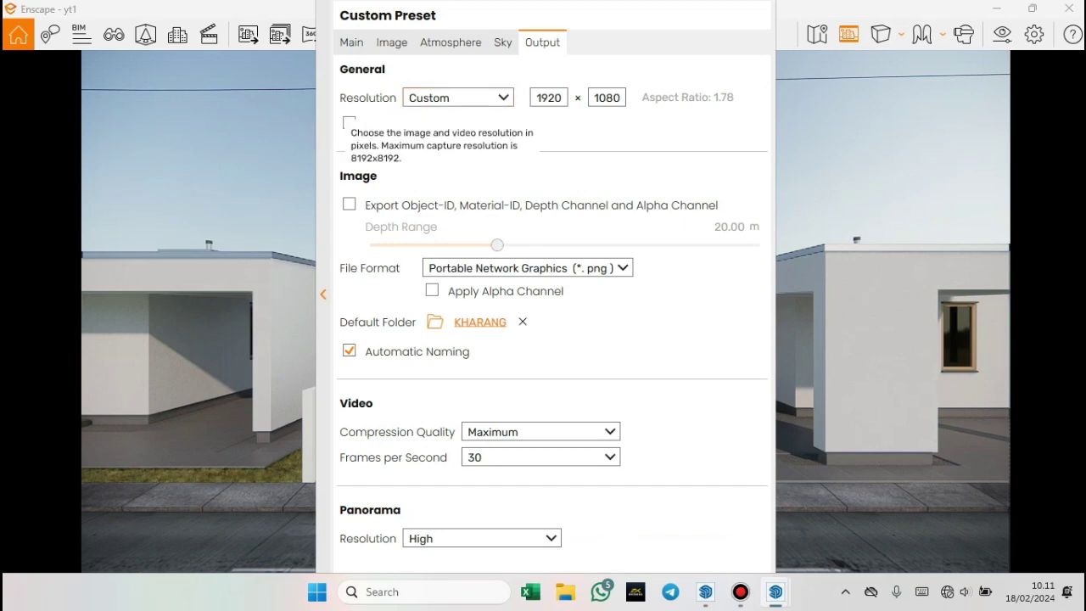
click(458, 98)
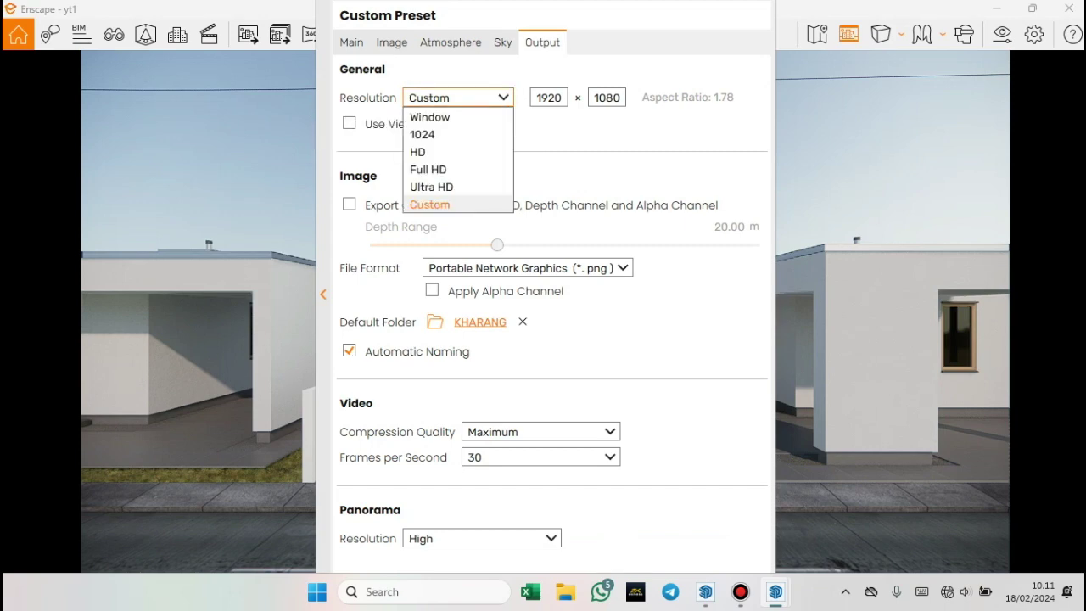
click(430, 204)
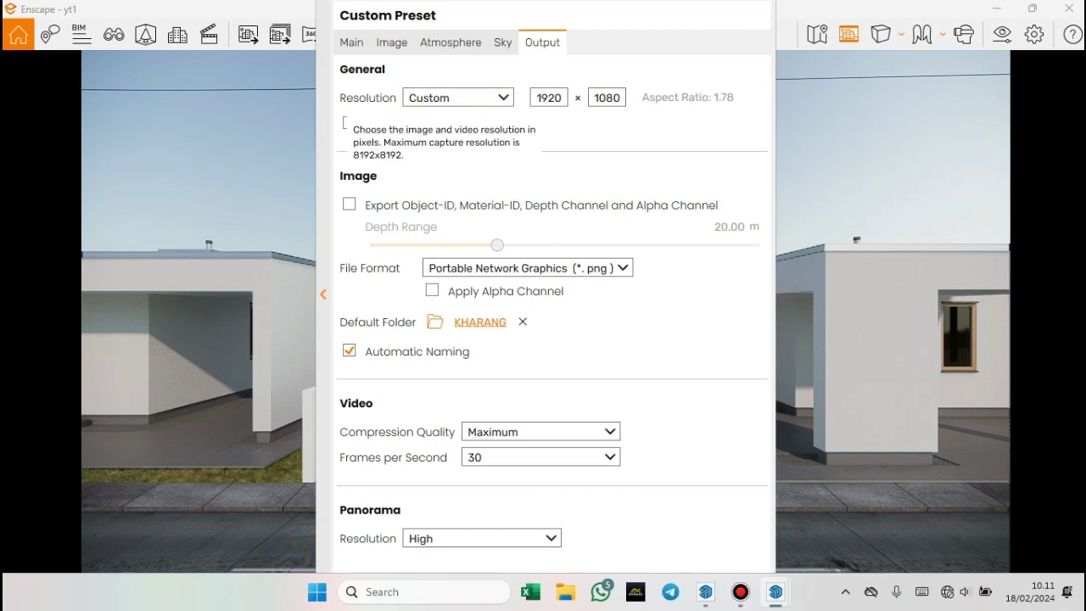
double_click(548, 97)
text(10)
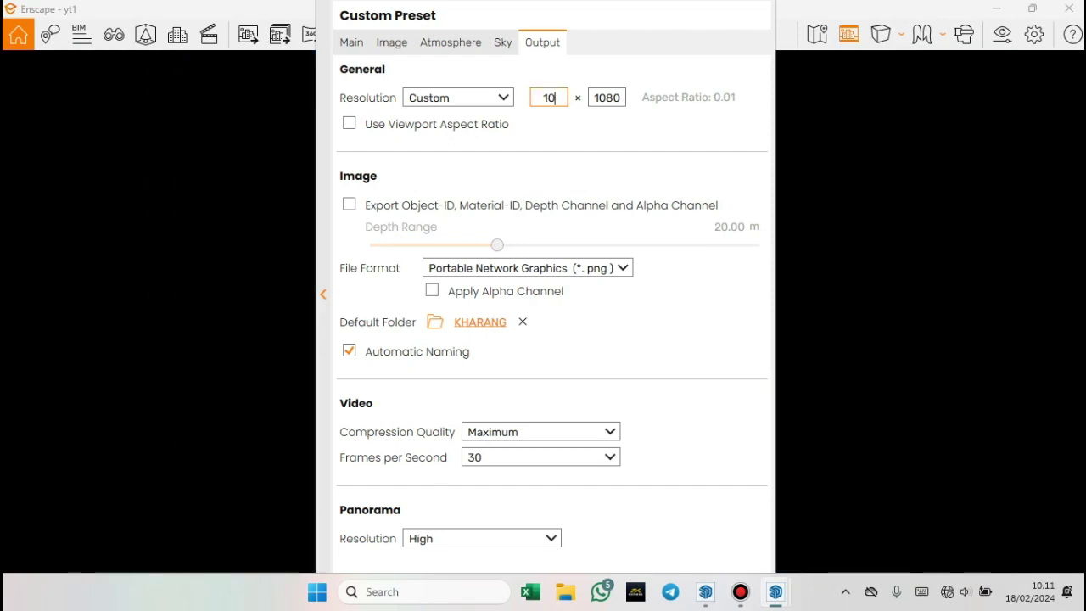
text(80)
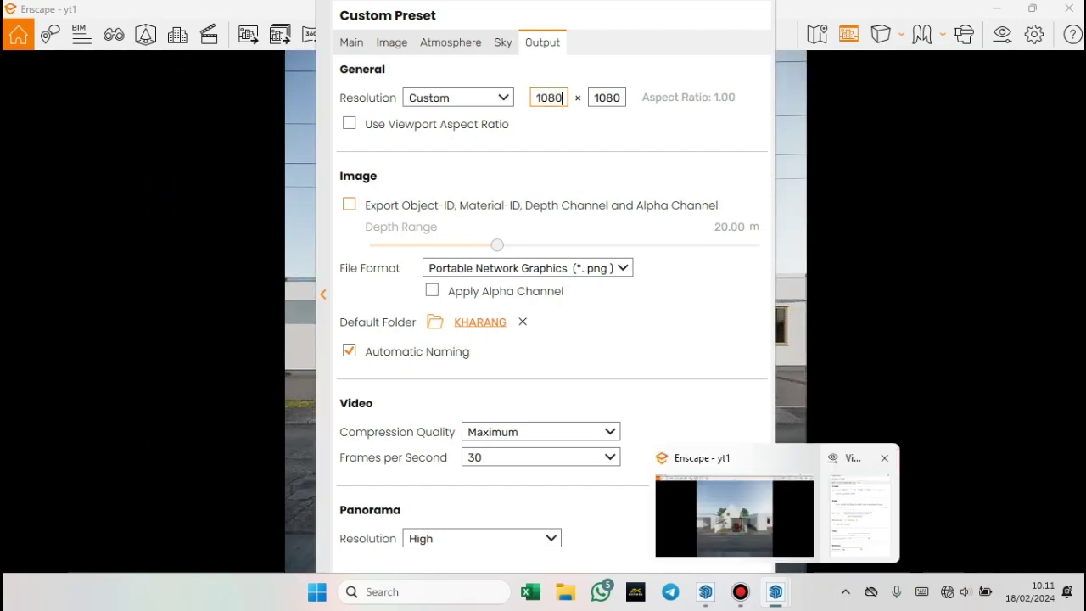
click(616, 97)
Close Visual Settings and bring the camera closer, shifting sideways to centre the house
click(885, 456)
scroll(613, 292, up, 3)
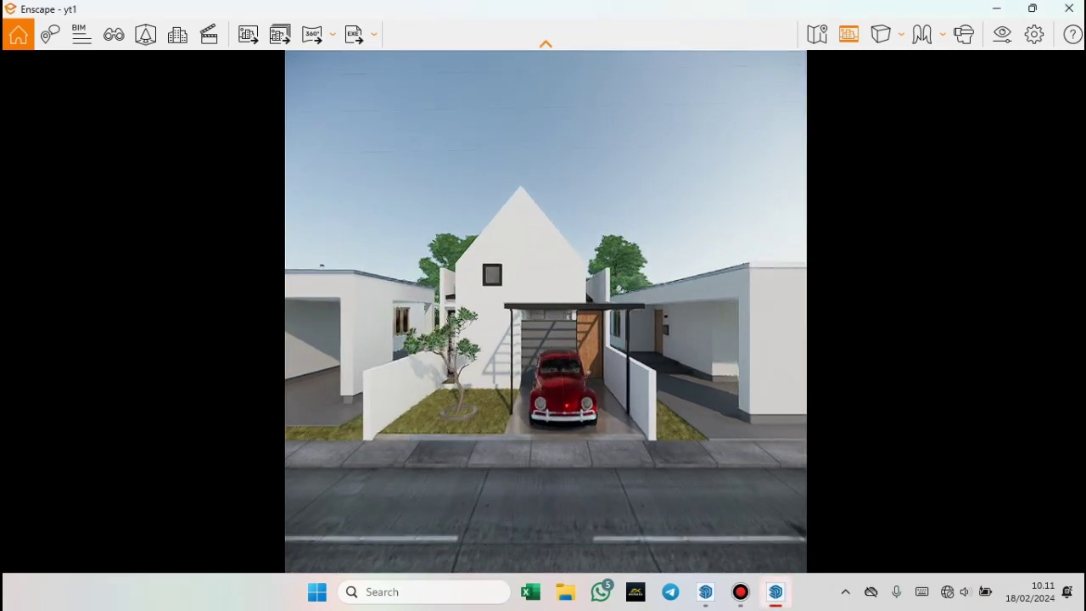
key(a)
scroll(545, 311, up, 2)
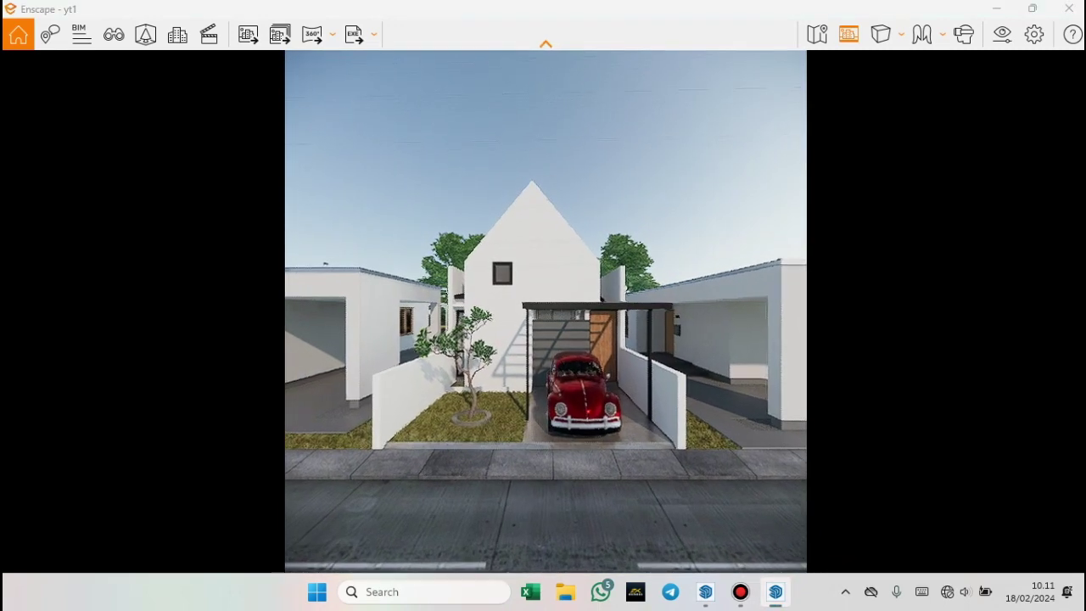
scroll(545, 311, up, 2)
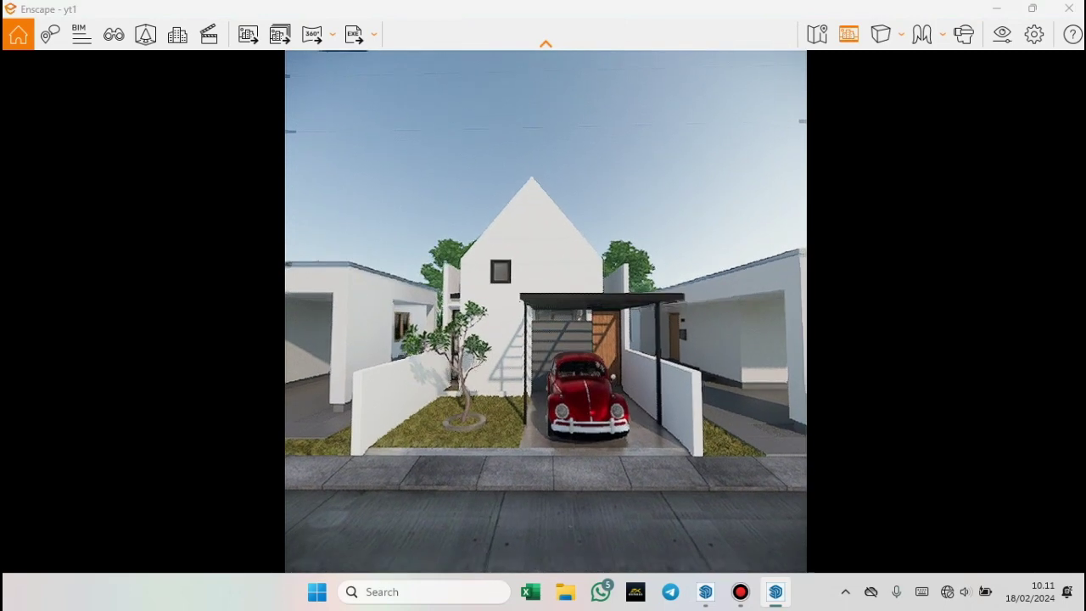
Nudge the camera up, down, sideways and back until house and red car are centred
scroll(546, 311, up, 3)
key(q)
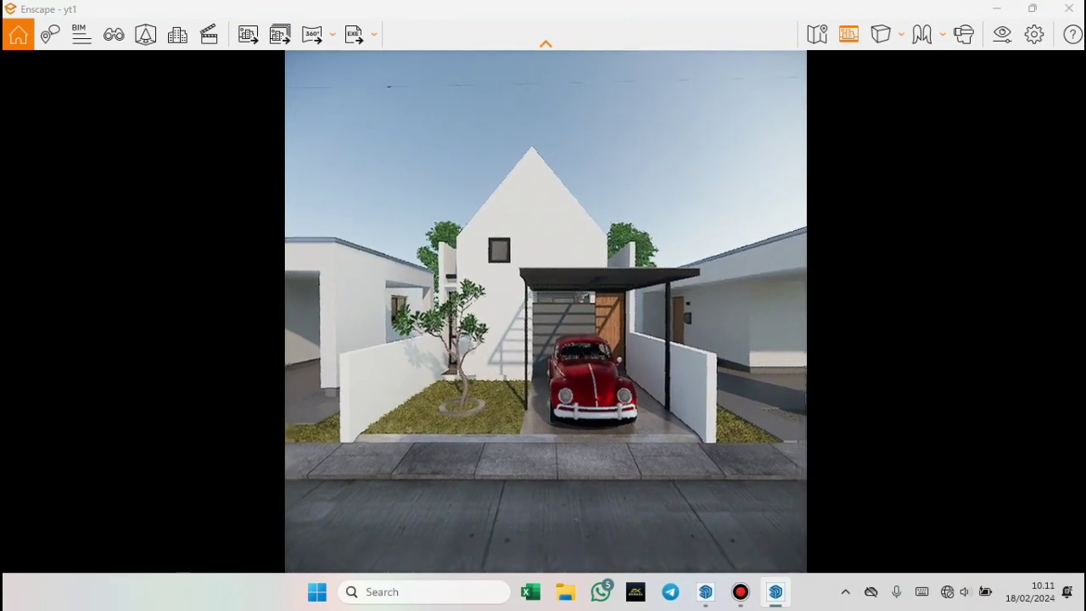
scroll(545, 311, down, 1)
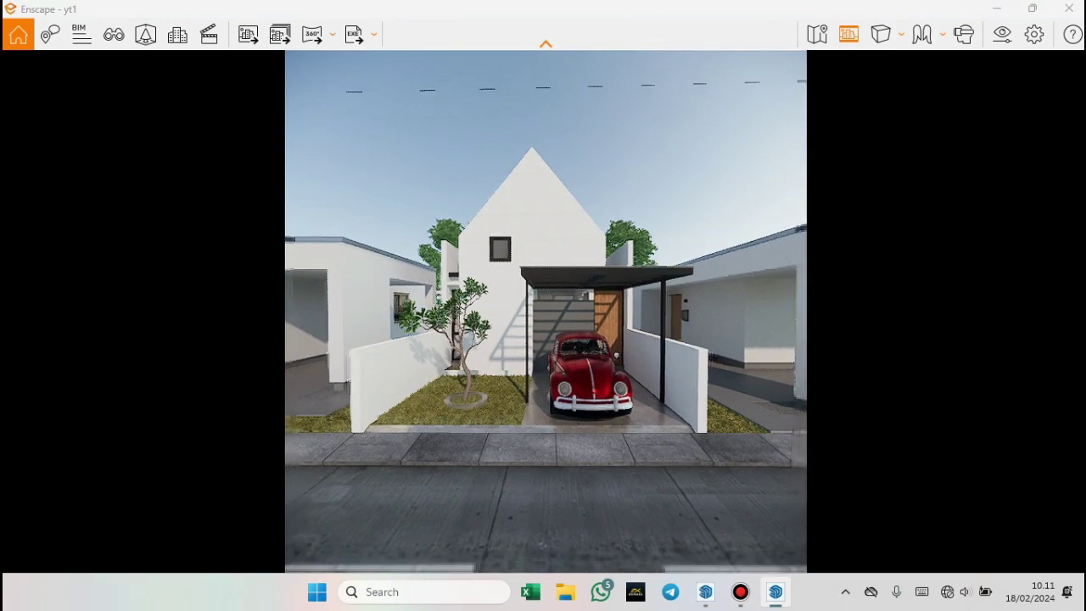
key(e)
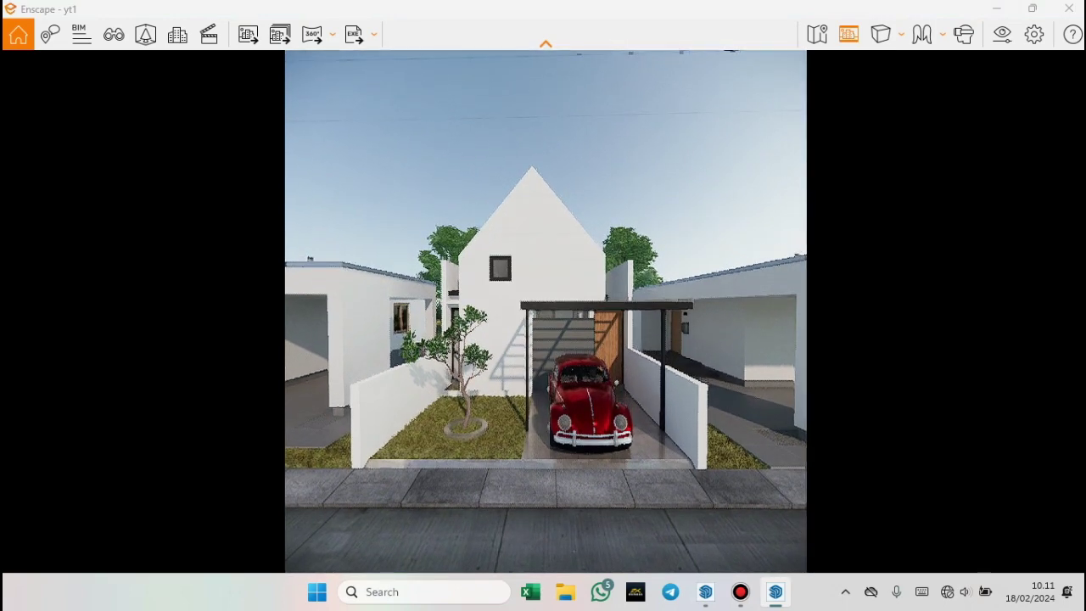
scroll(546, 311, up, 1)
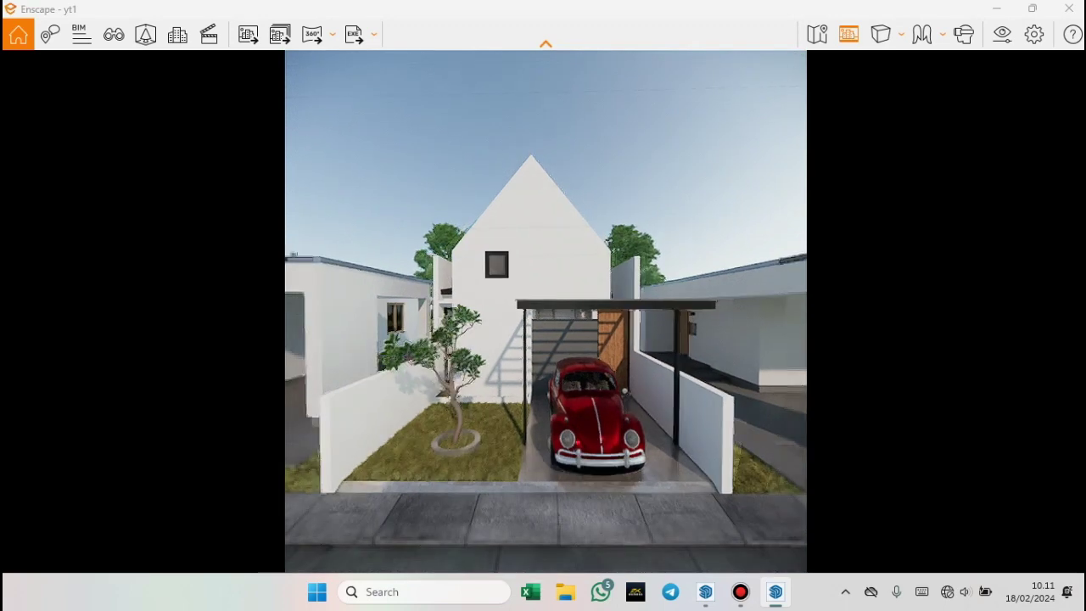
key(a)
key(s)
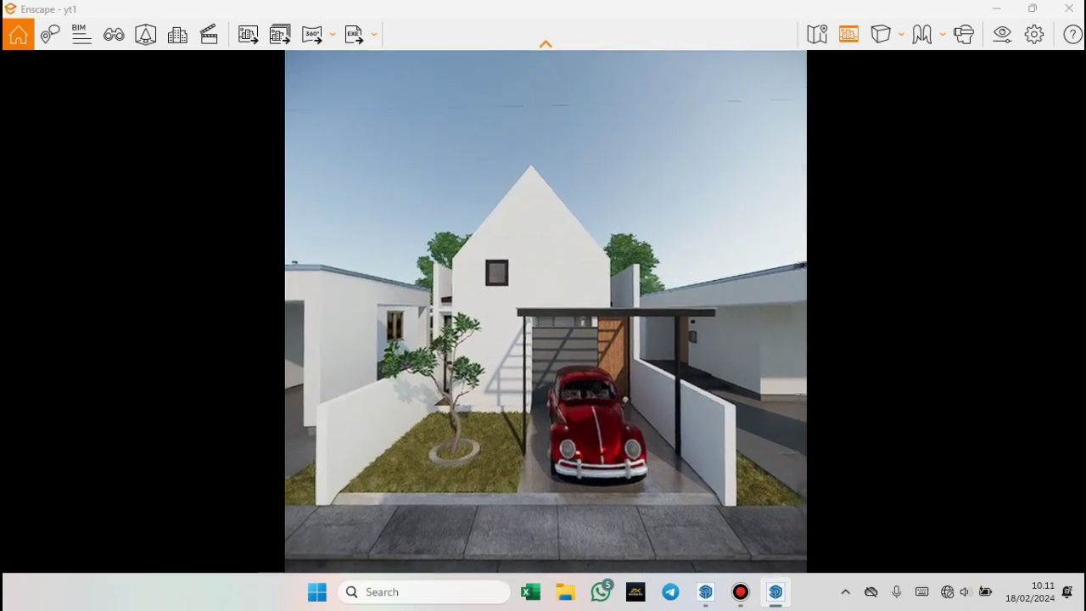
key(s)
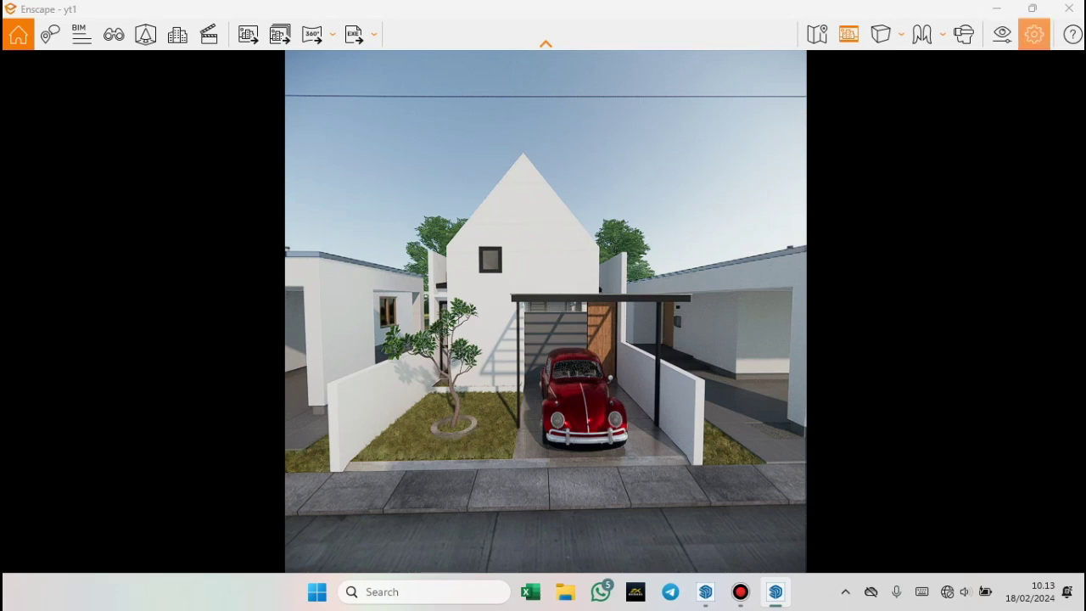
Load VizPeople_non_commercial_hdr_v1_03 as the Skybox horizon image in the Sky settings
click(1002, 34)
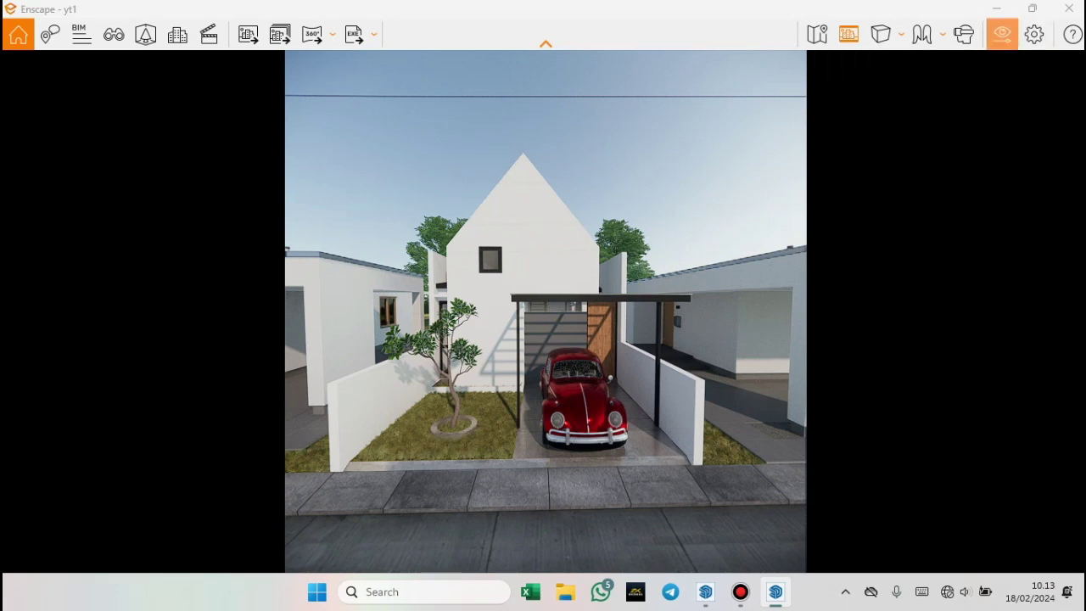
click(450, 41)
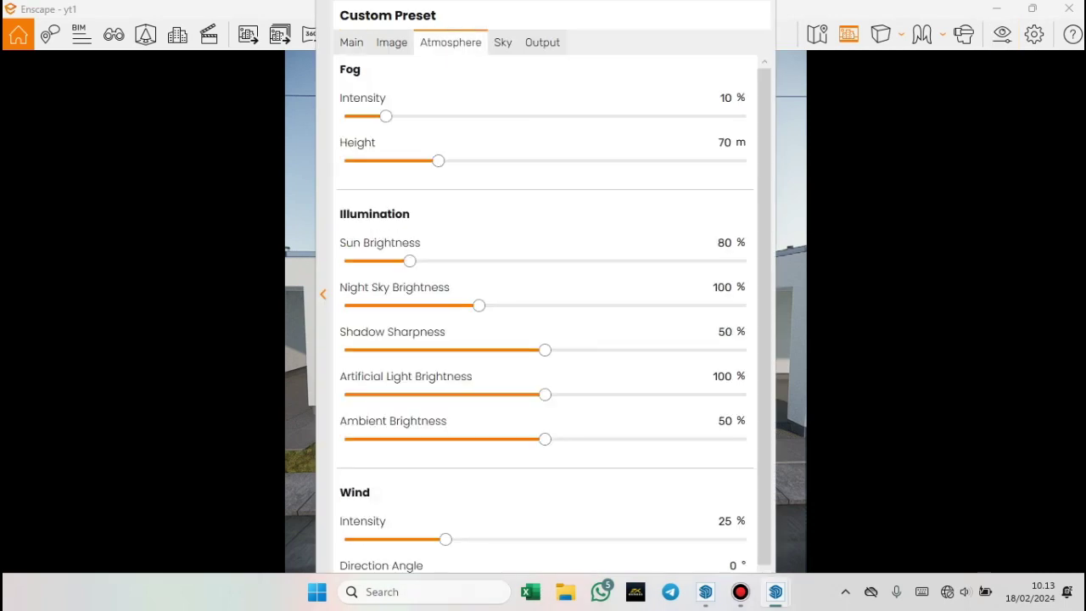
click(503, 41)
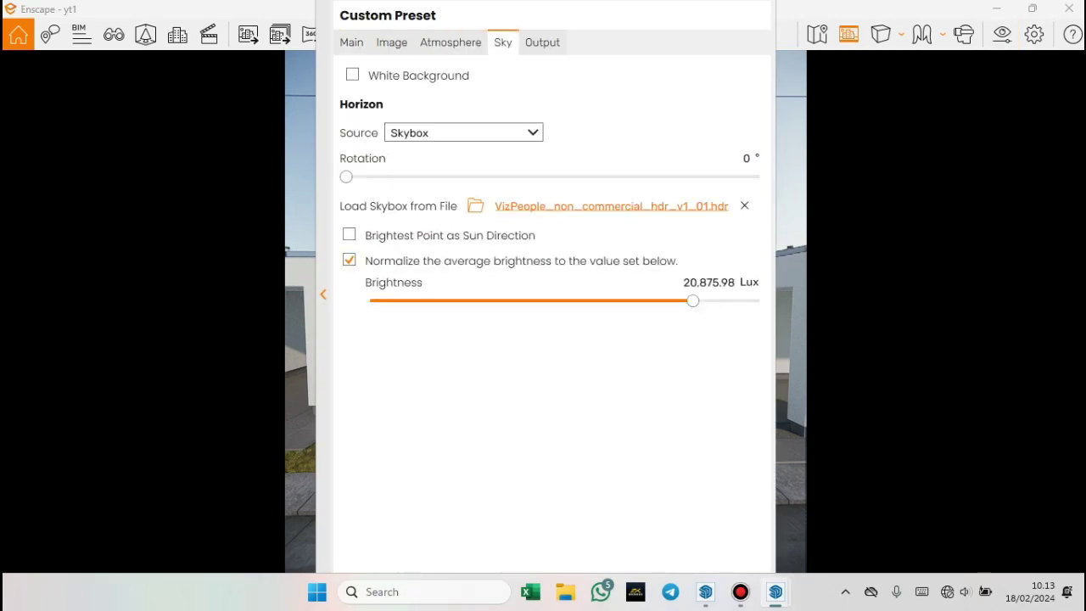
click(463, 133)
click(408, 167)
click(475, 206)
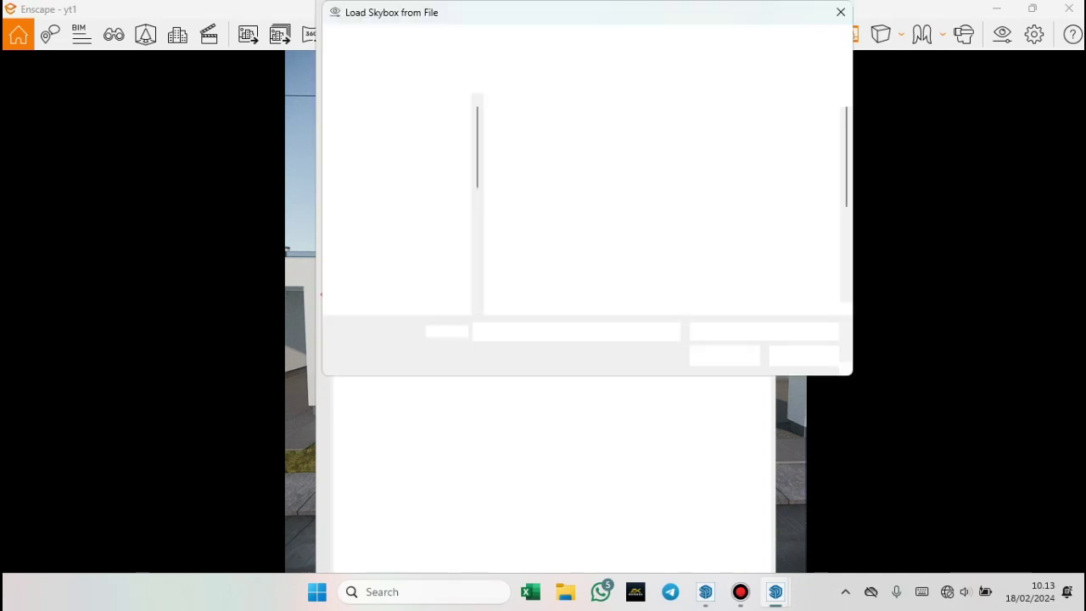
scroll(713, 195, down, 2)
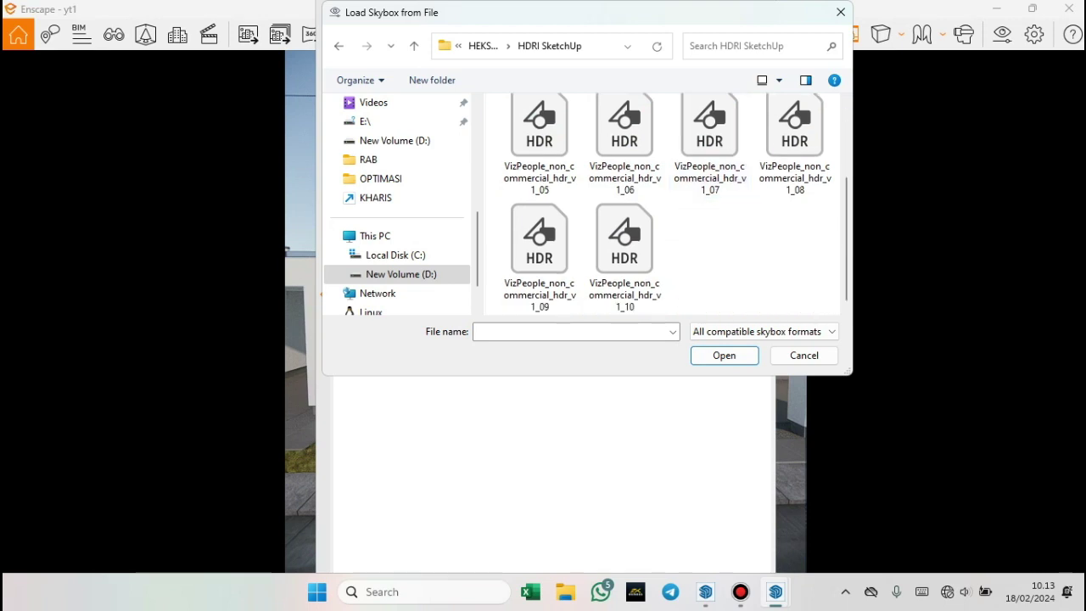
scroll(709, 153, up, 2)
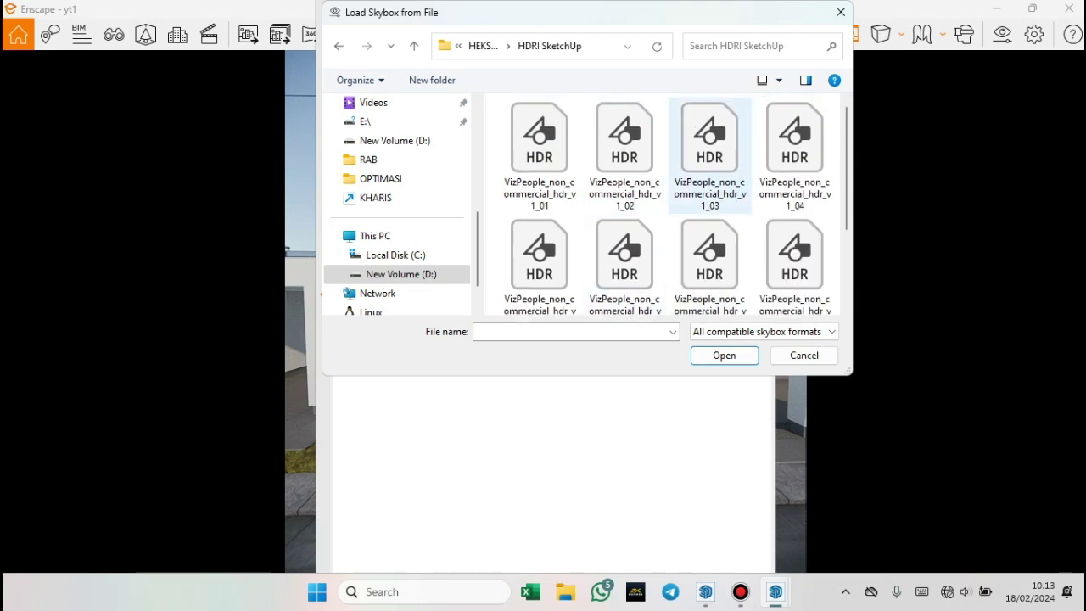
click(709, 144)
click(724, 355)
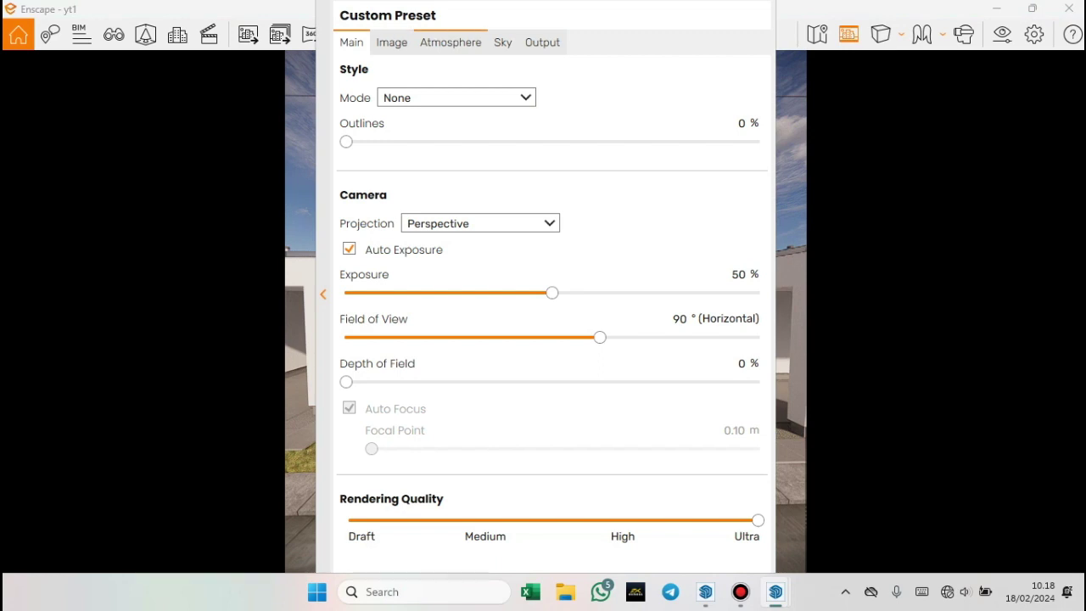
Raise the Sky cloud density to 70% and preview the render
click(450, 42)
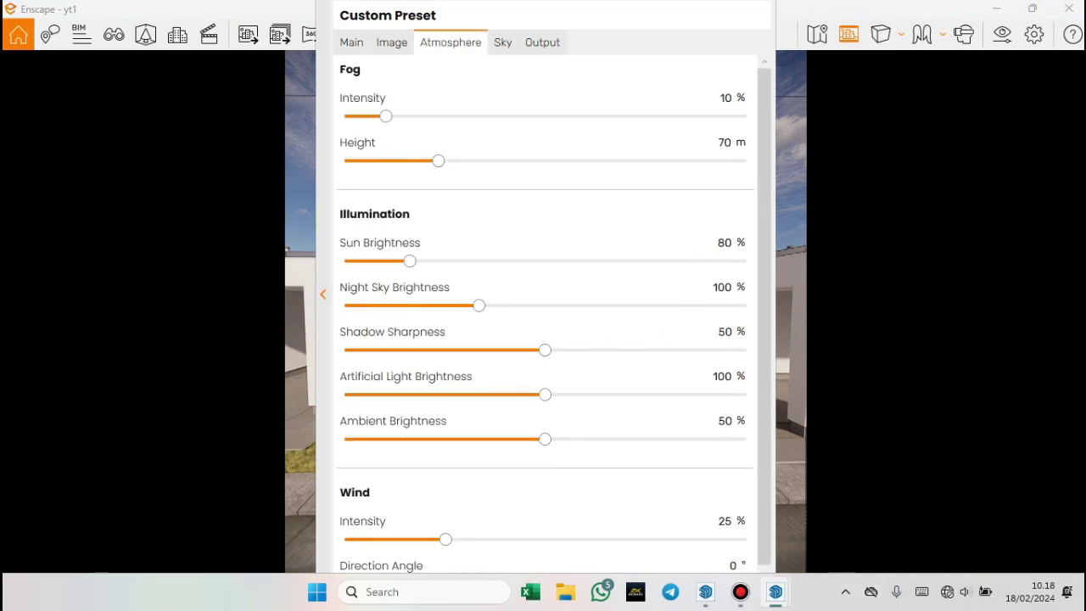
click(502, 41)
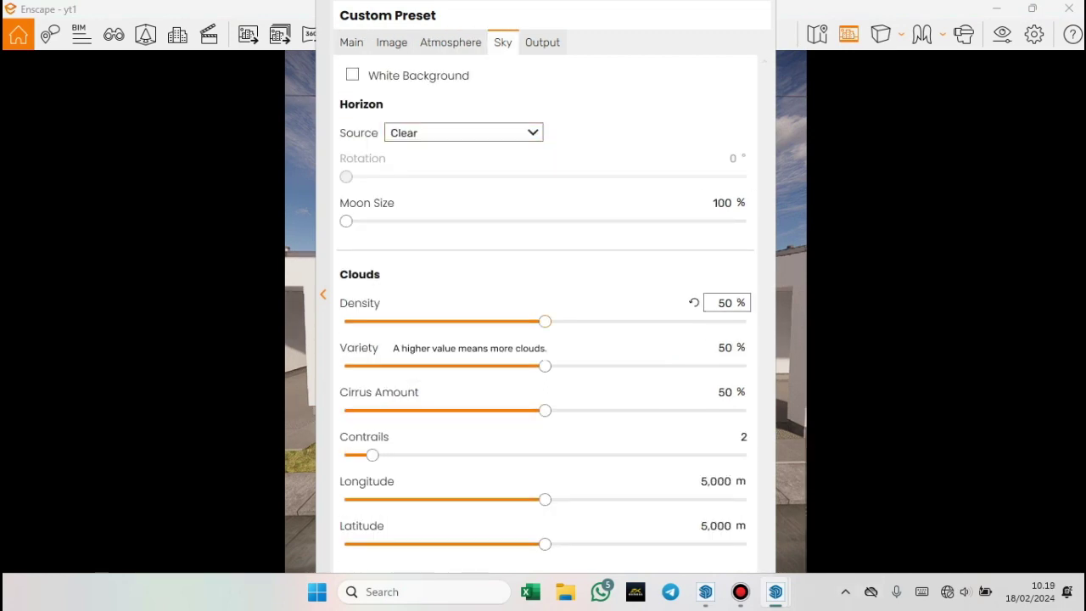
drag(545, 321, 626, 321)
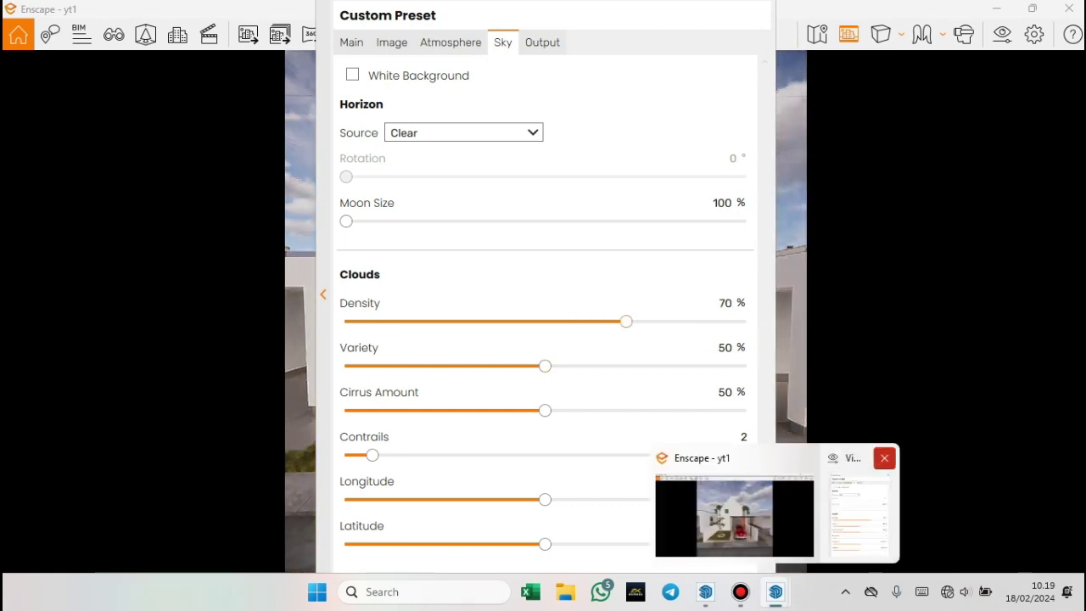
click(884, 458)
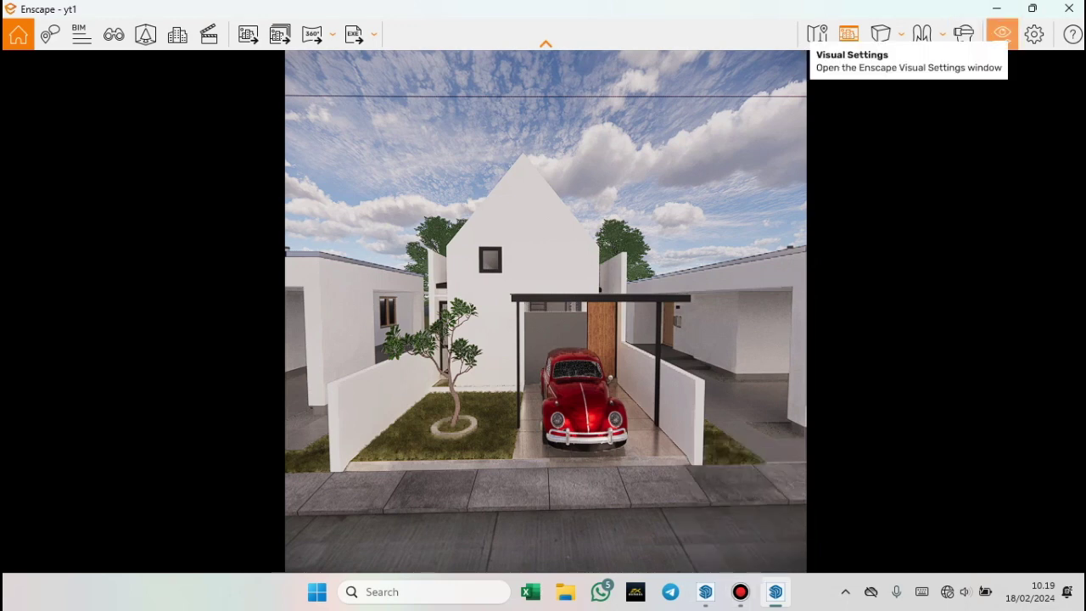
Reopen Visual Settings and drag the cloud density down to 0%
click(1002, 34)
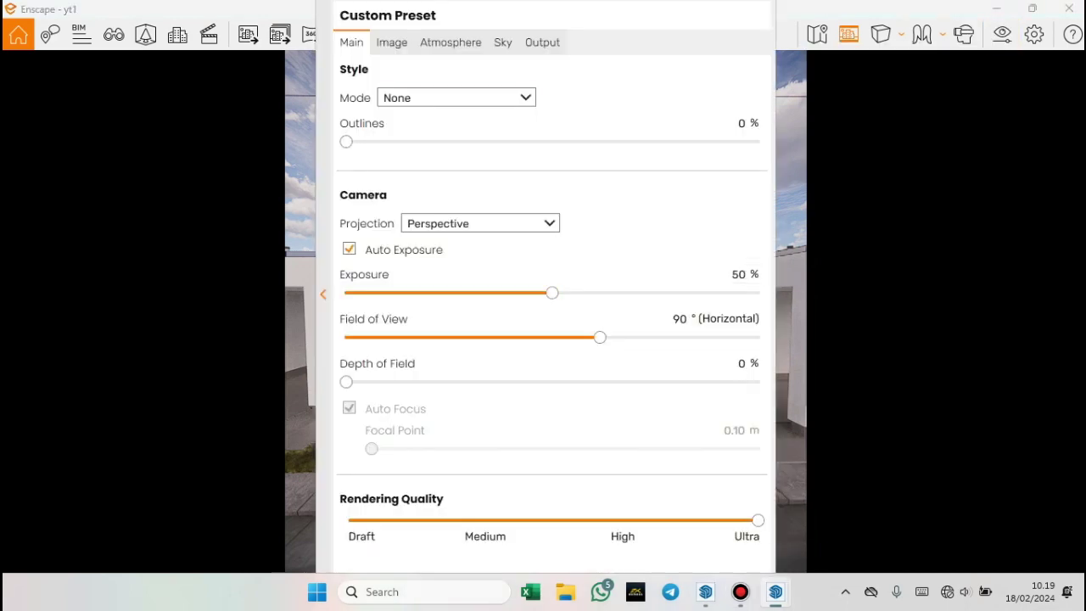
click(503, 42)
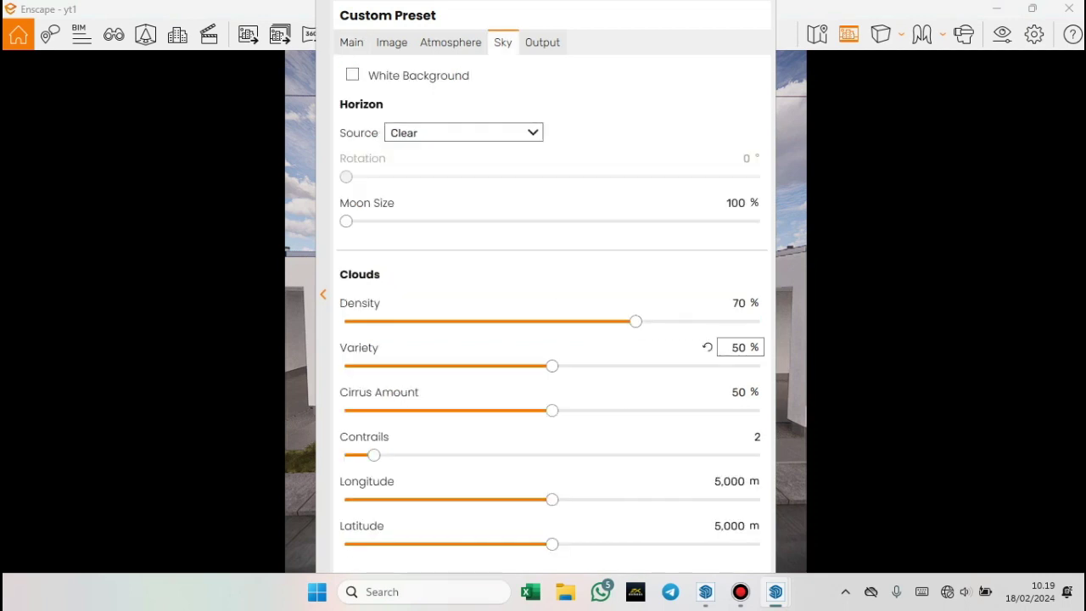
drag(635, 321, 345, 321)
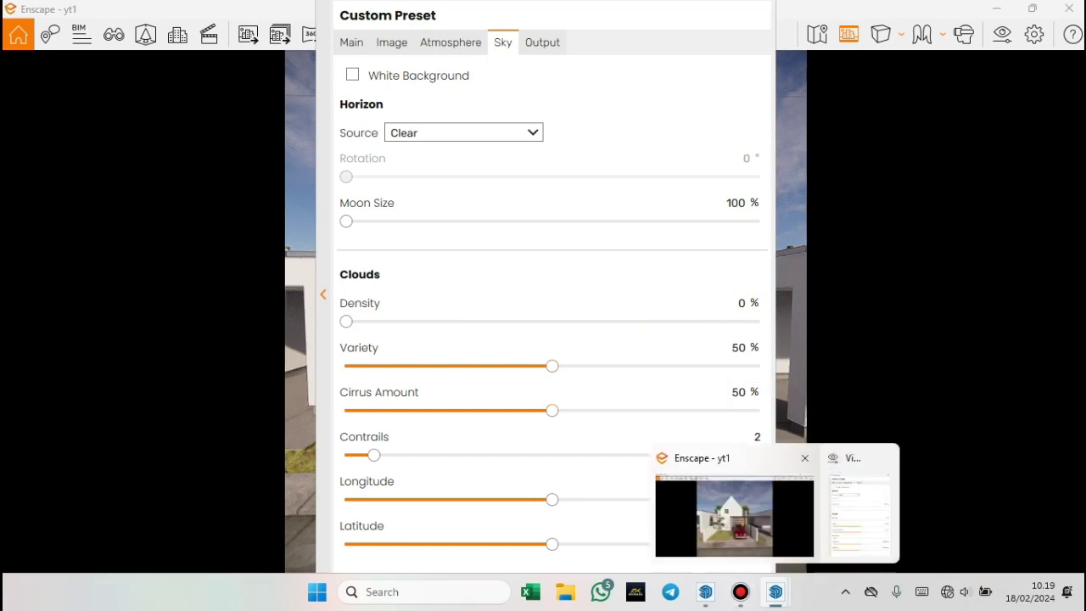
Advance the time of day from 12:00 to 12:44 and move the camera slightly closer
click(885, 458)
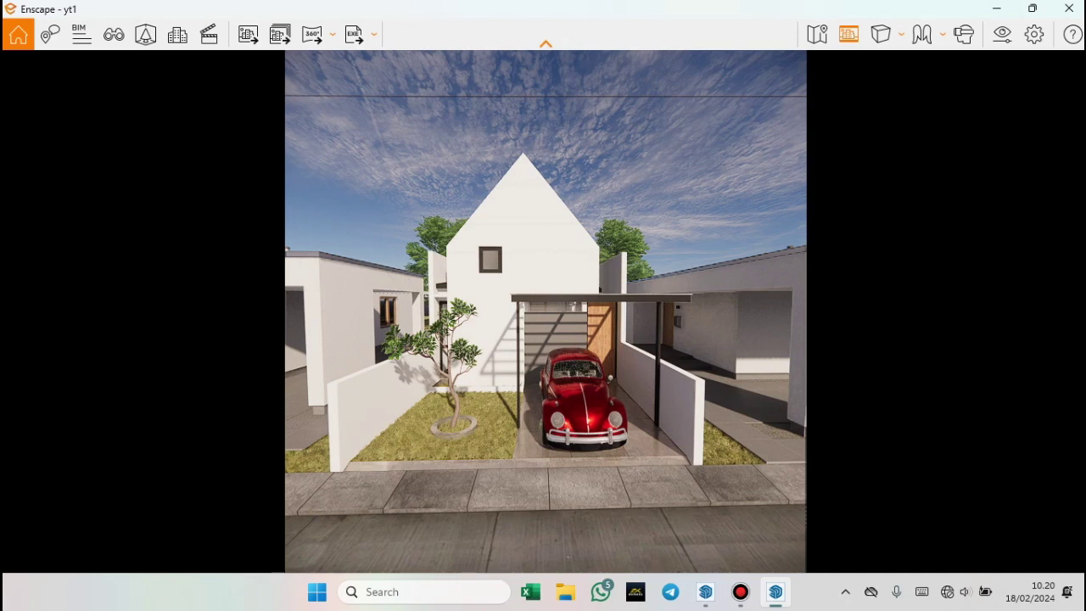
key(i)
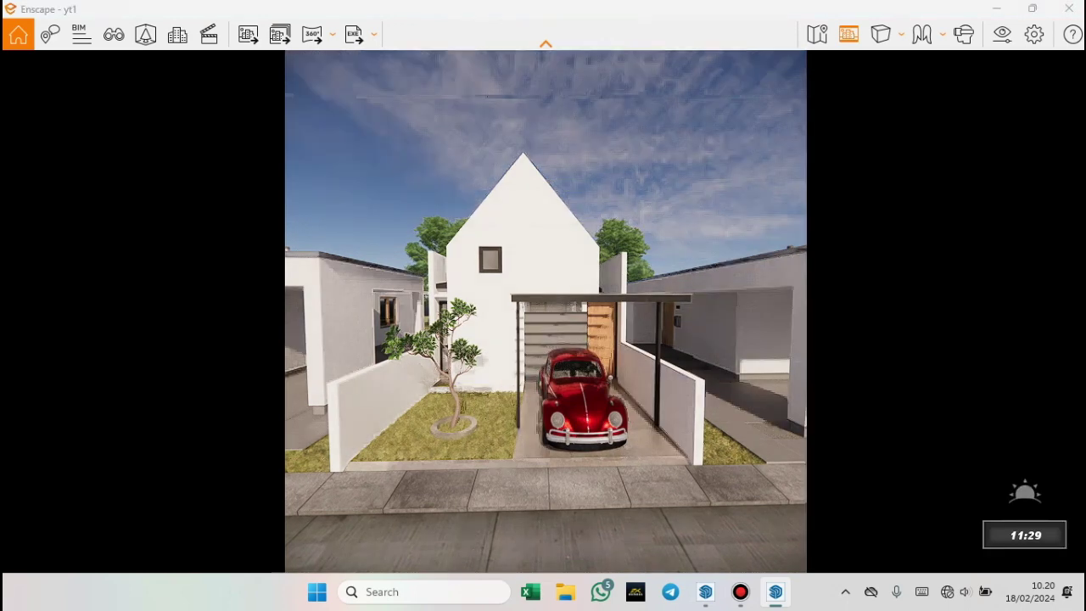
key(i)
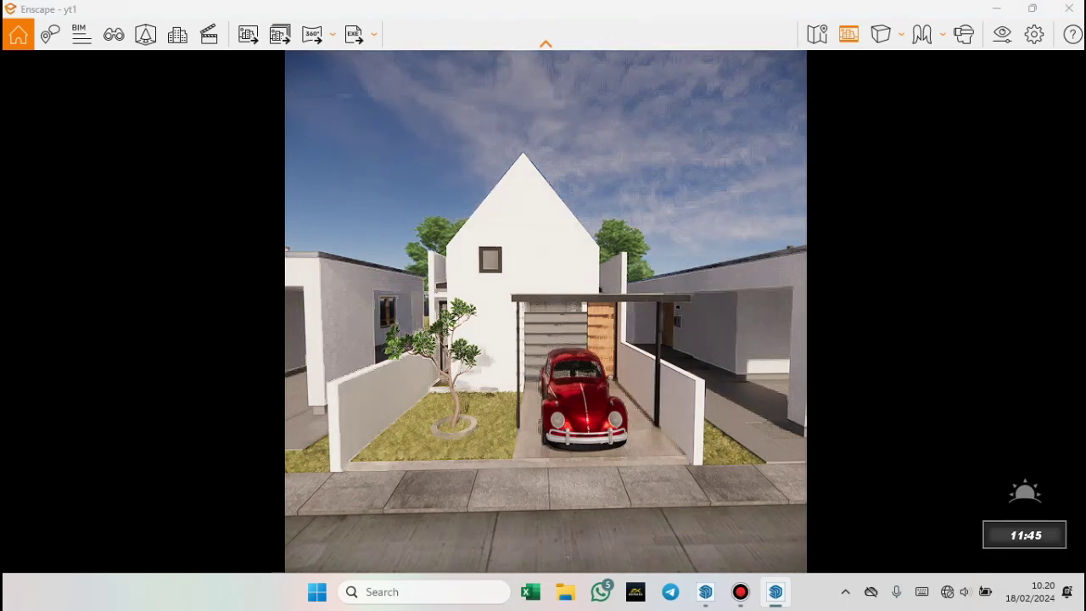
key(i)
key(i)
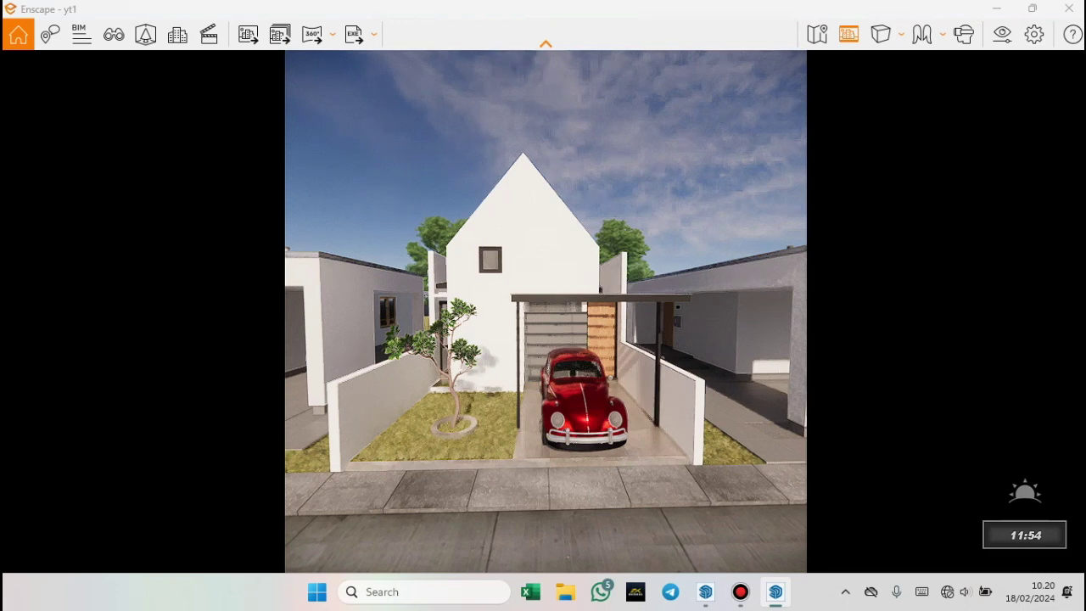
key(i)
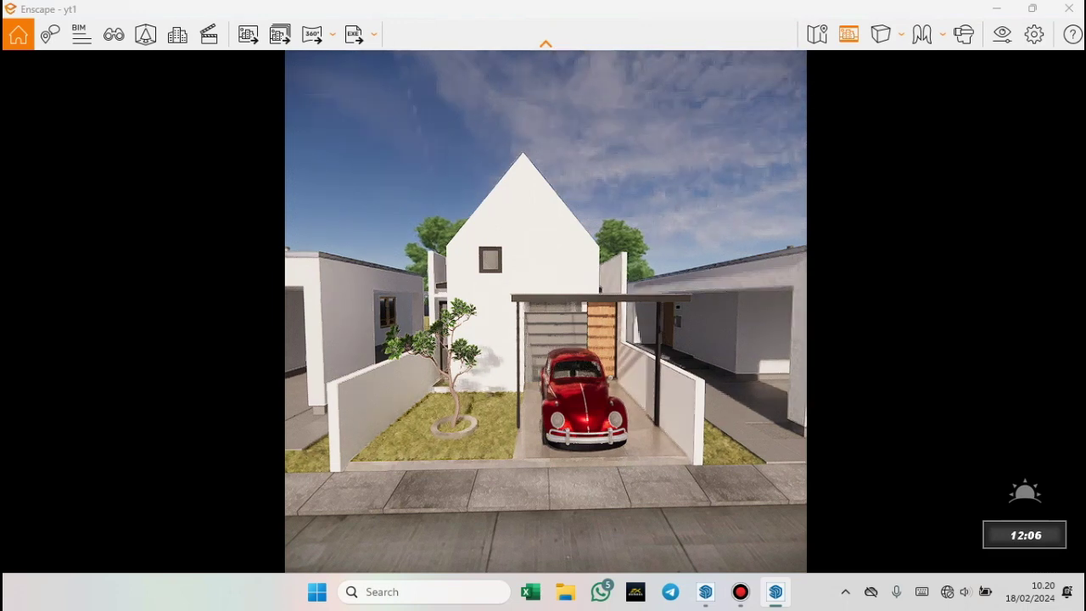
key(i)
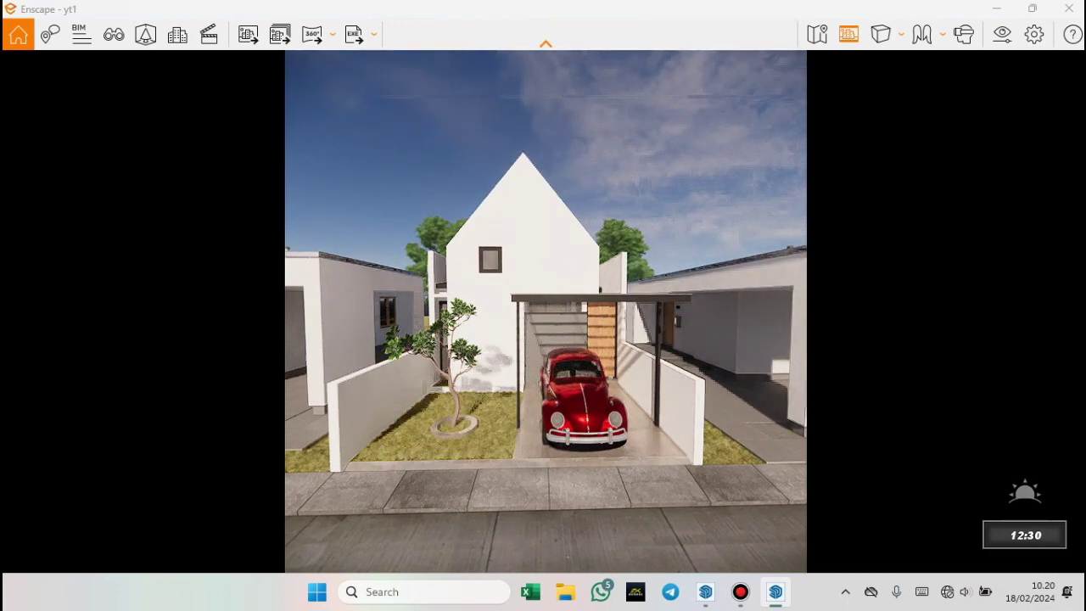
key(i)
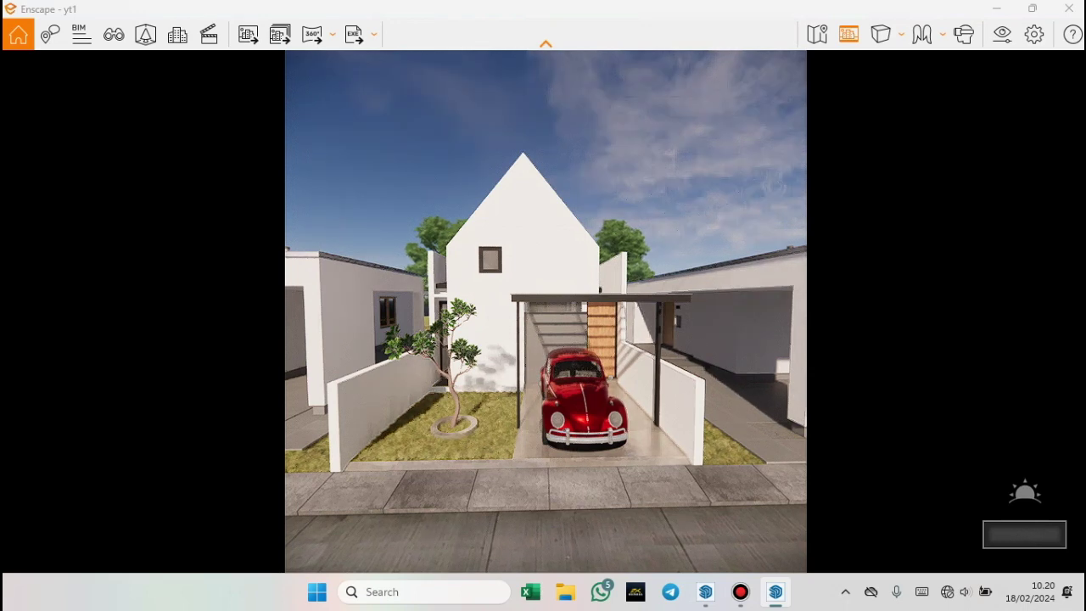
key(i)
key(i)
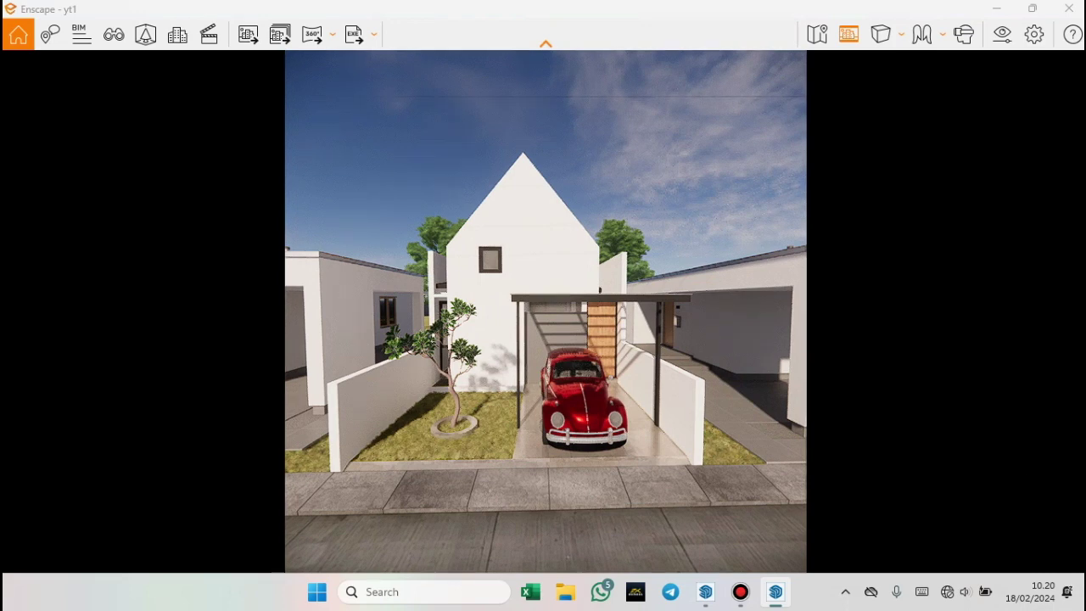
key(w)
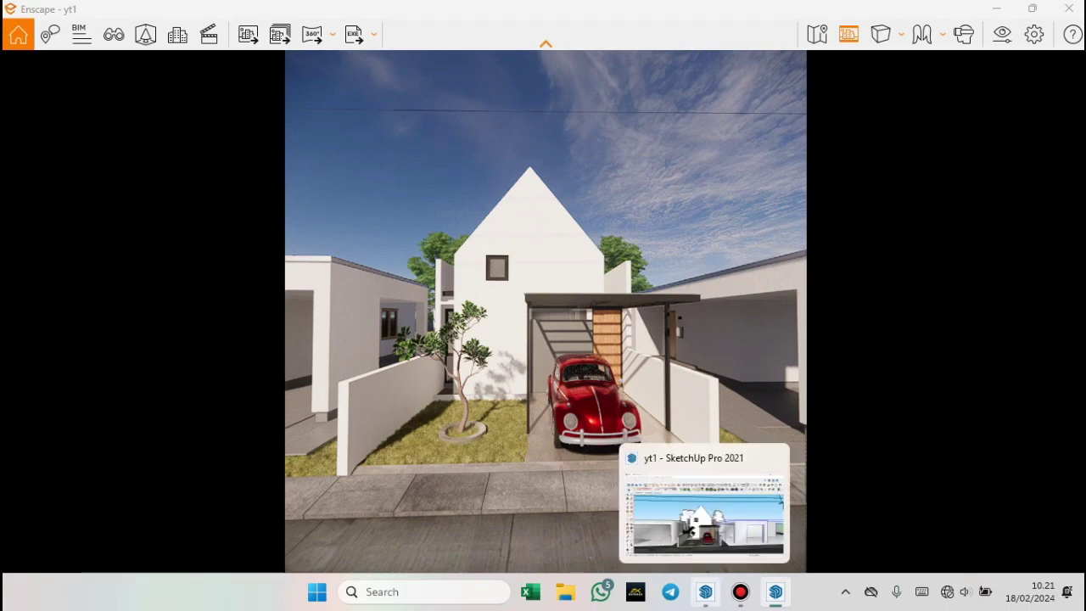
Orbit higher, enter the road group, and sample its asphalt material with the Paint Bucket
click(705, 591)
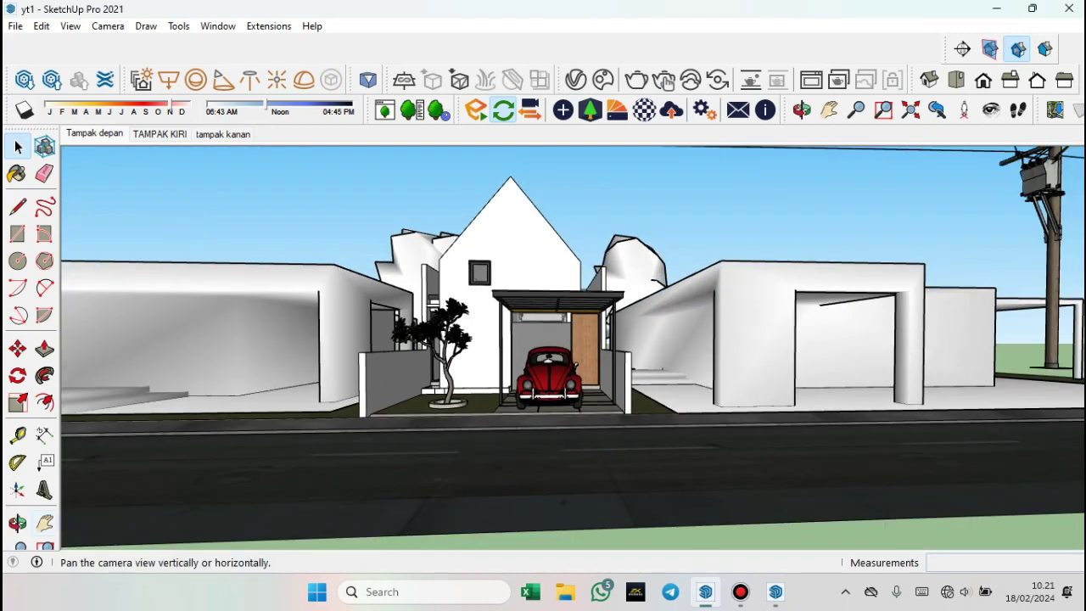
click(802, 110)
drag(543, 339, 509, 391)
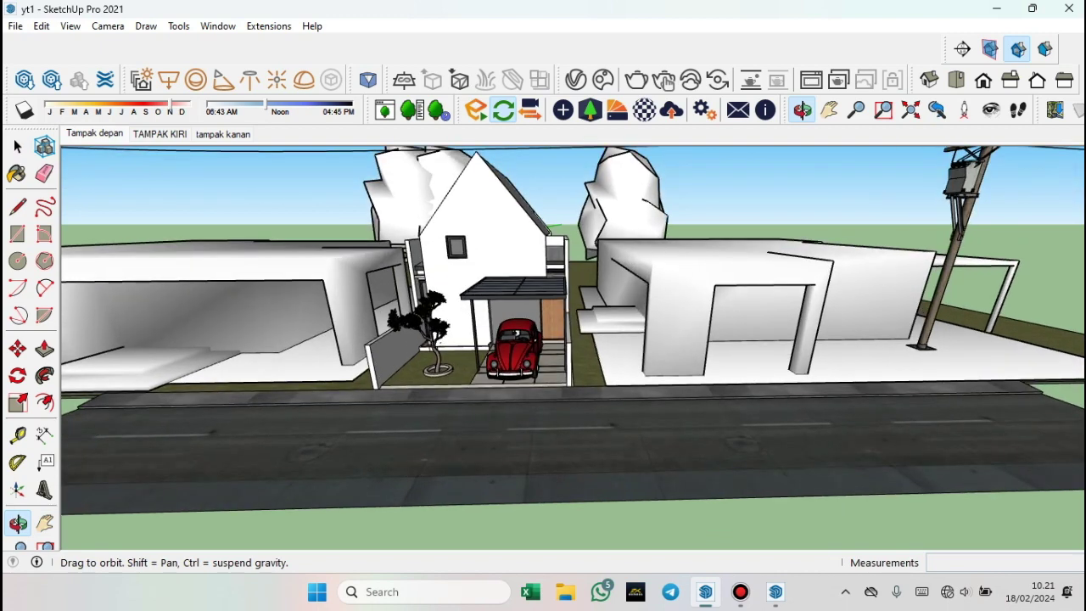
click(17, 146)
click(543, 458)
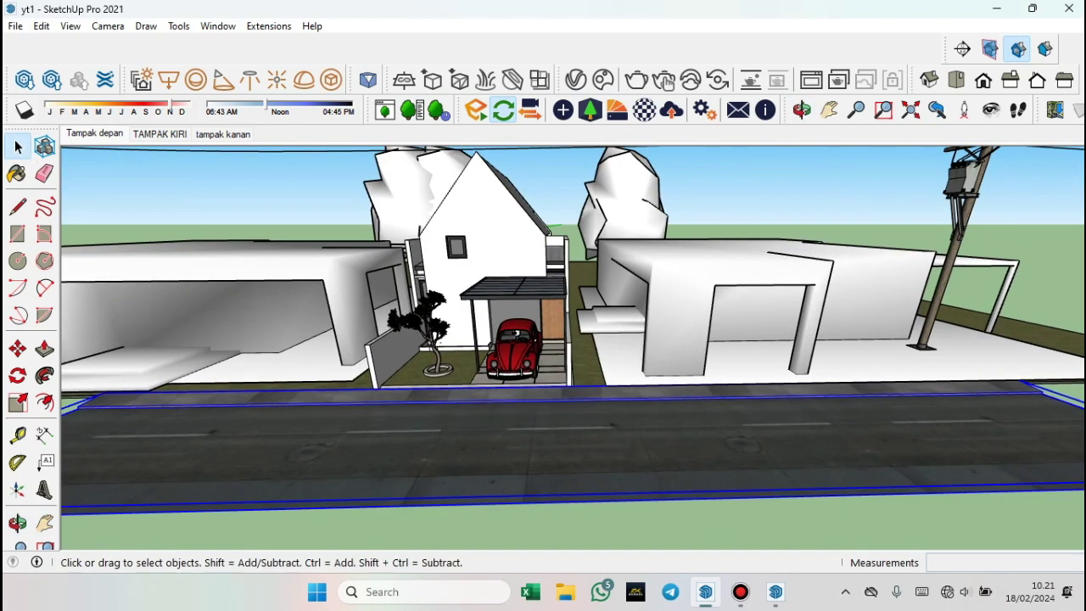
key(Return)
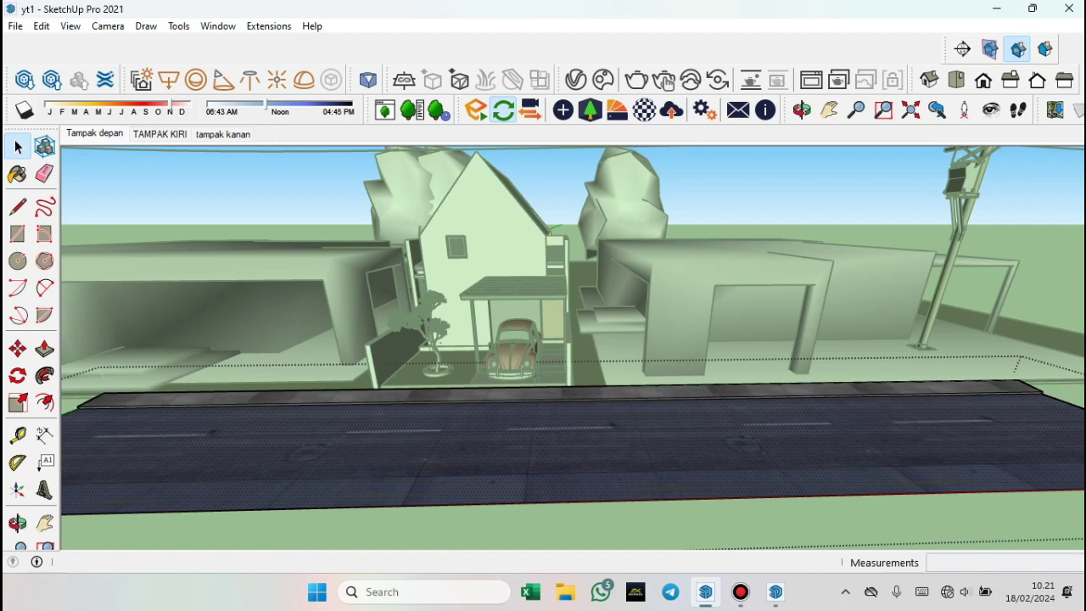
key(b)
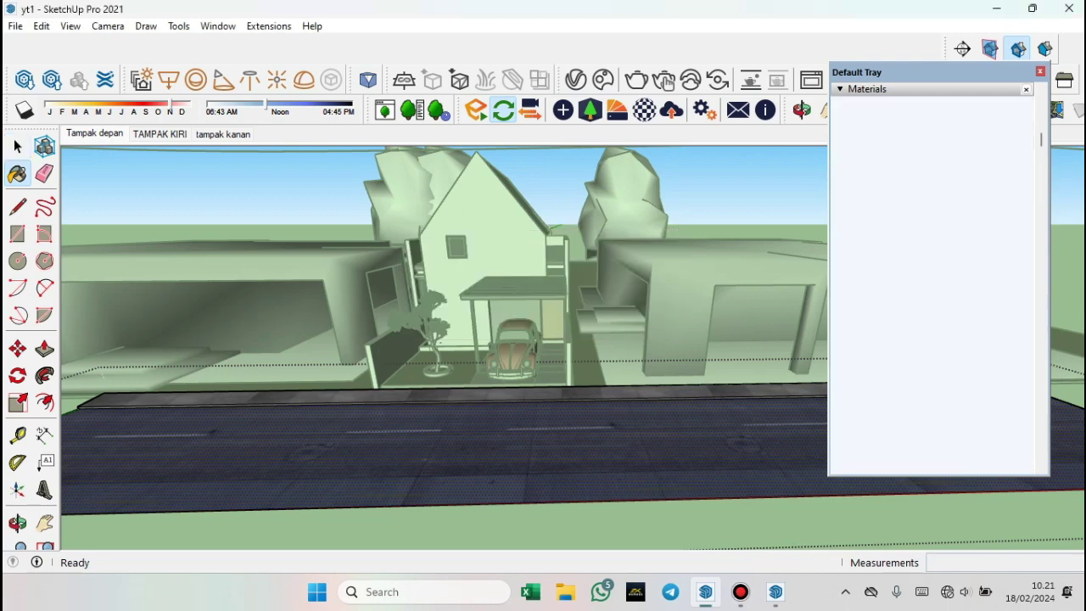
key(alt)
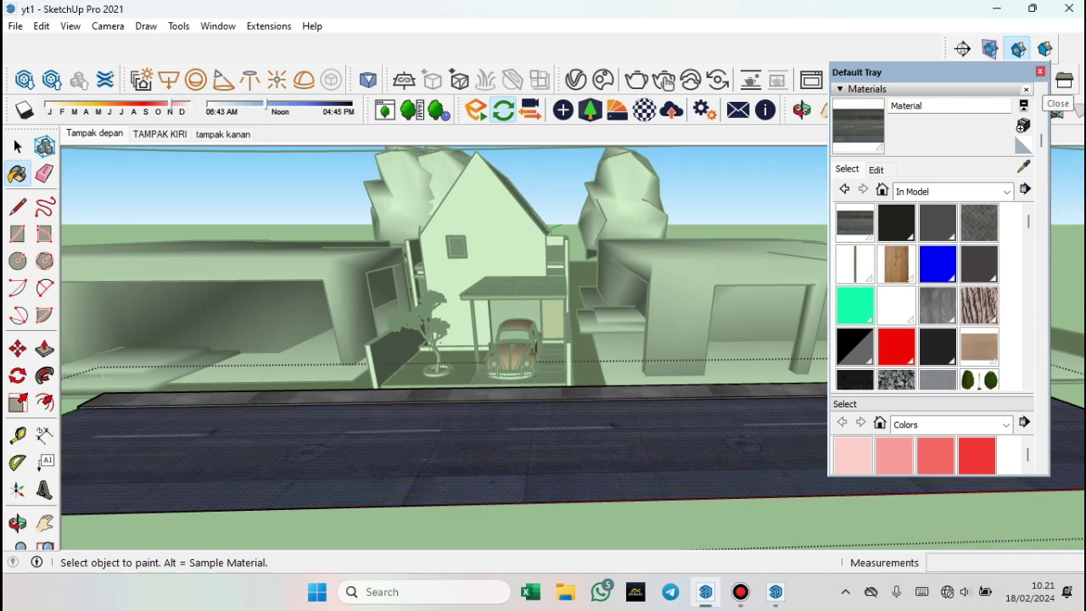
In the Enscape Material Editor, load jalan basah1.jpg for reflections, Metallic 10.4%, height map Bump
click(1040, 72)
key(space)
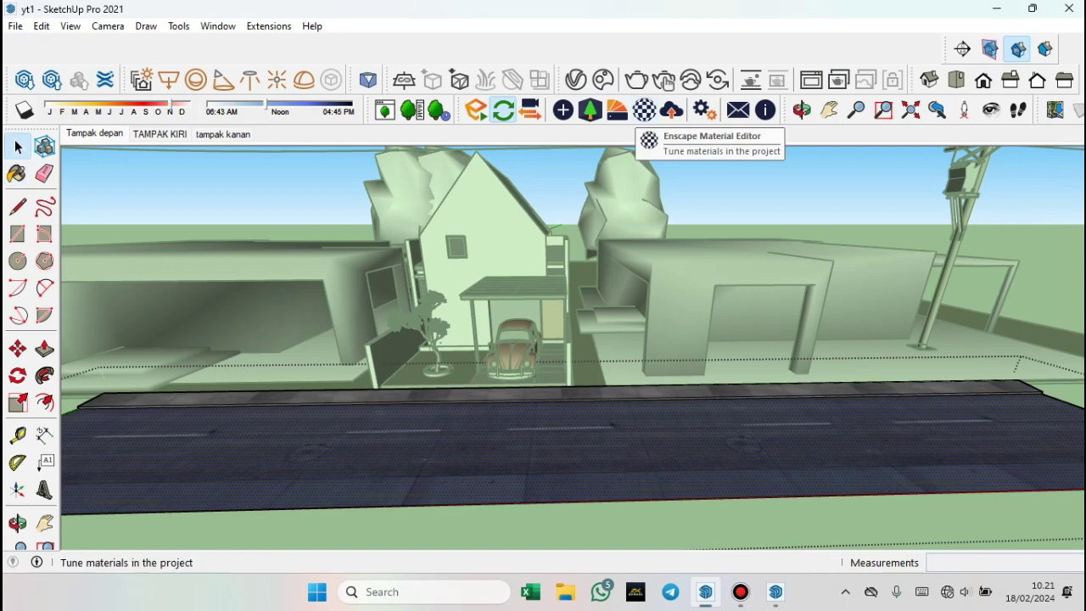
click(644, 109)
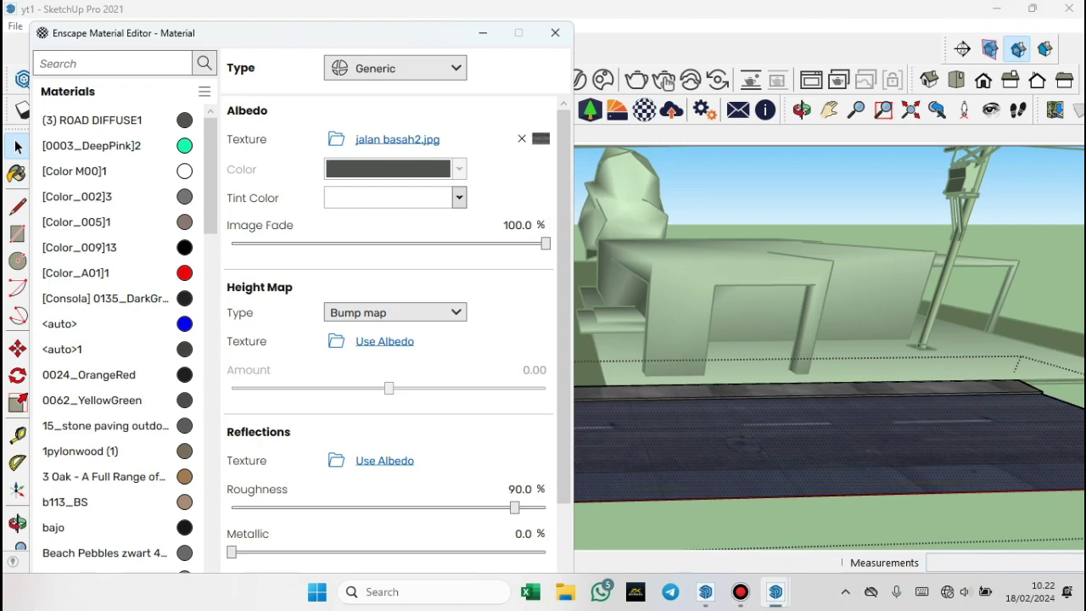
scroll(390, 339, down, 1)
scroll(390, 339, down, 2)
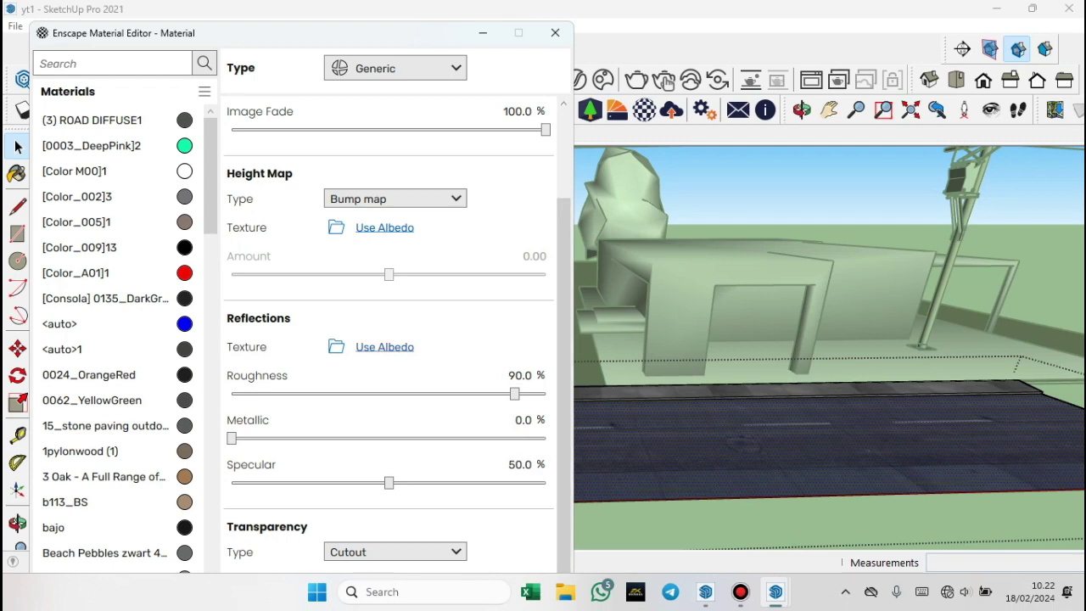
click(254, 186)
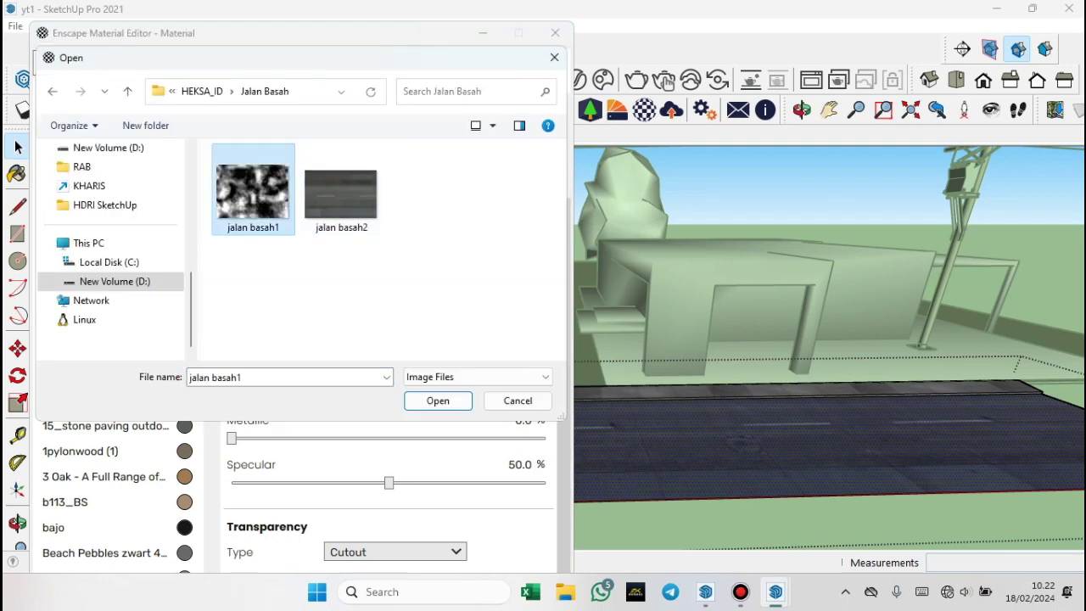
click(429, 400)
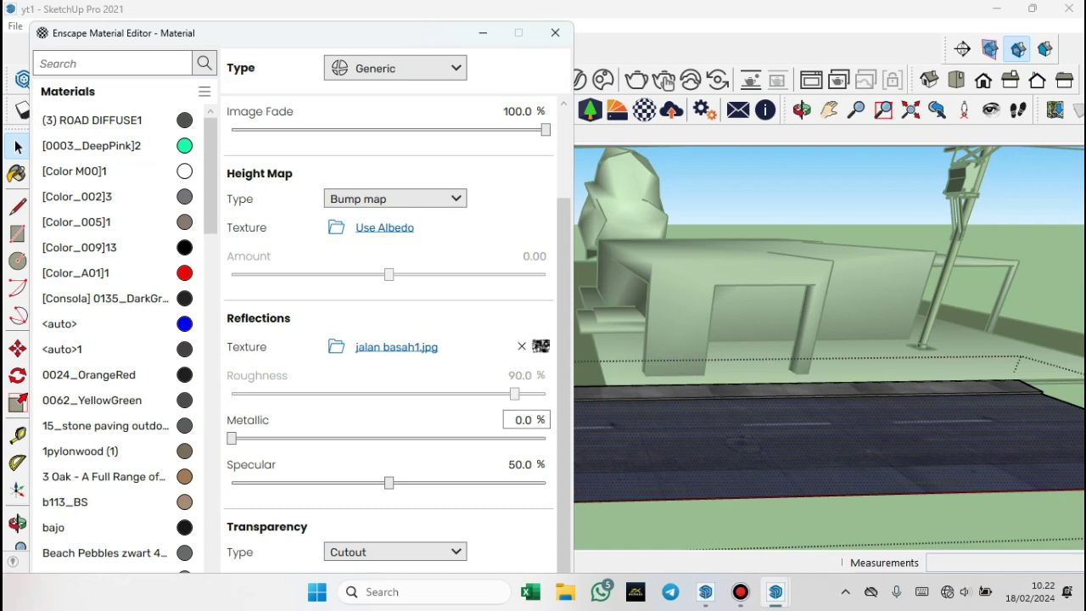
drag(232, 438, 264, 437)
click(395, 198)
click(365, 215)
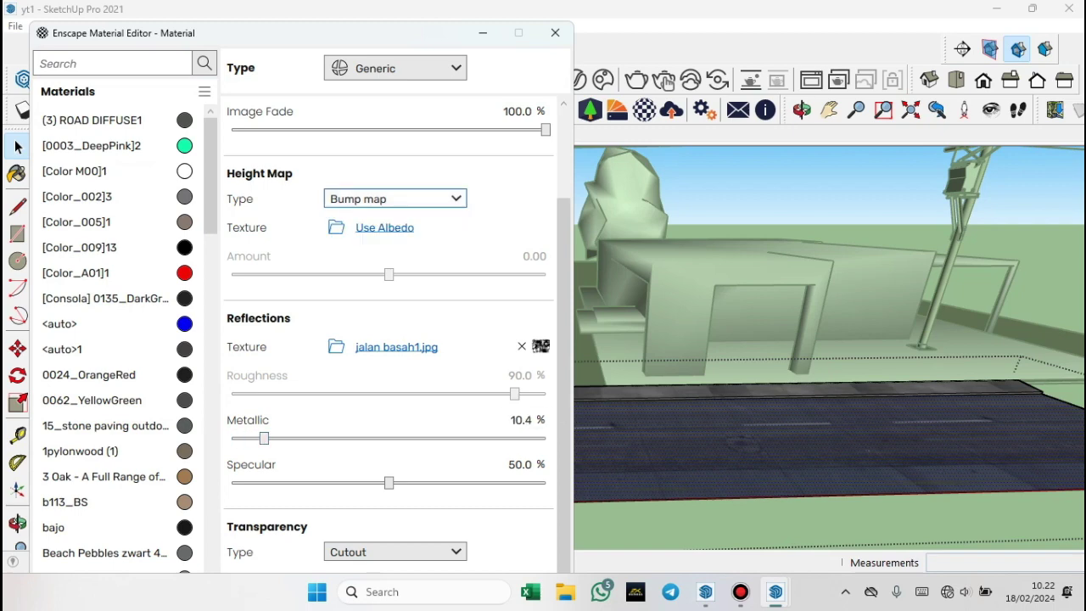
Preview the road in the Enscape render from several angles around the house
click(713, 509)
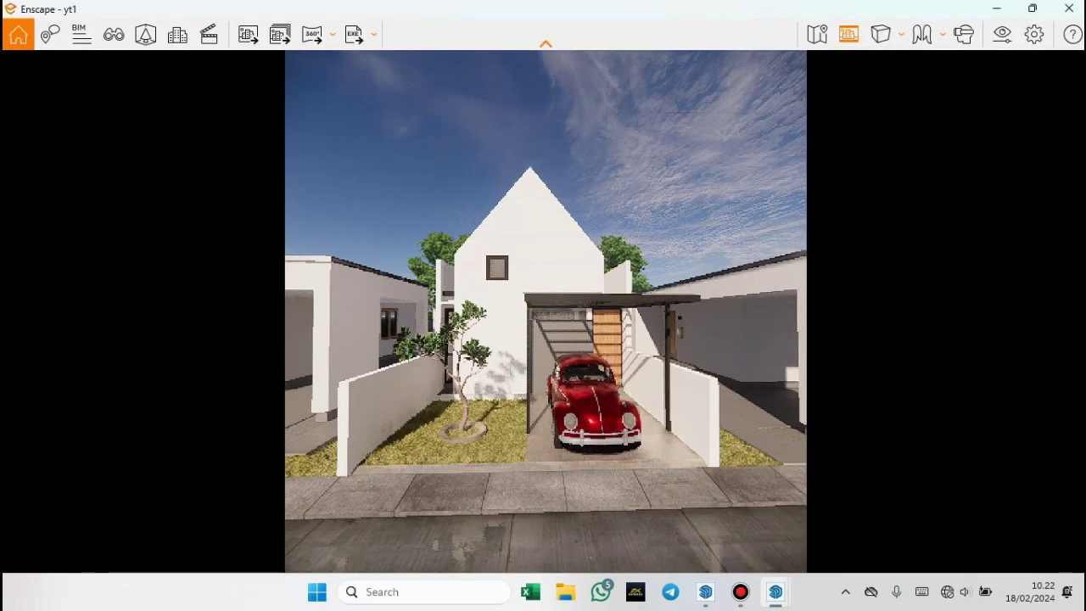
scroll(546, 311, down, 2)
scroll(546, 311, down, 2)
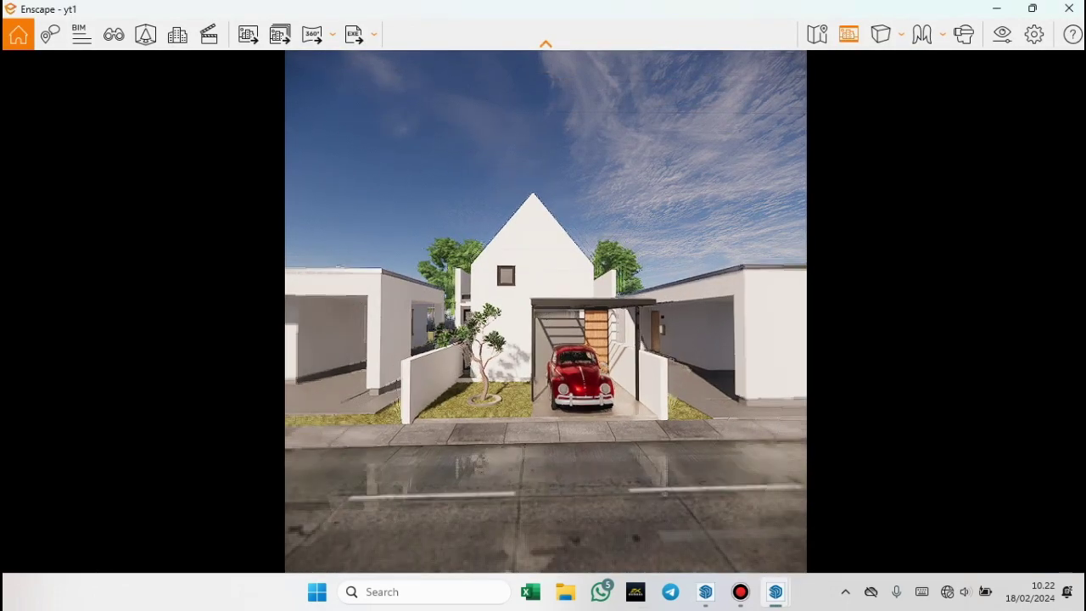
key(a)
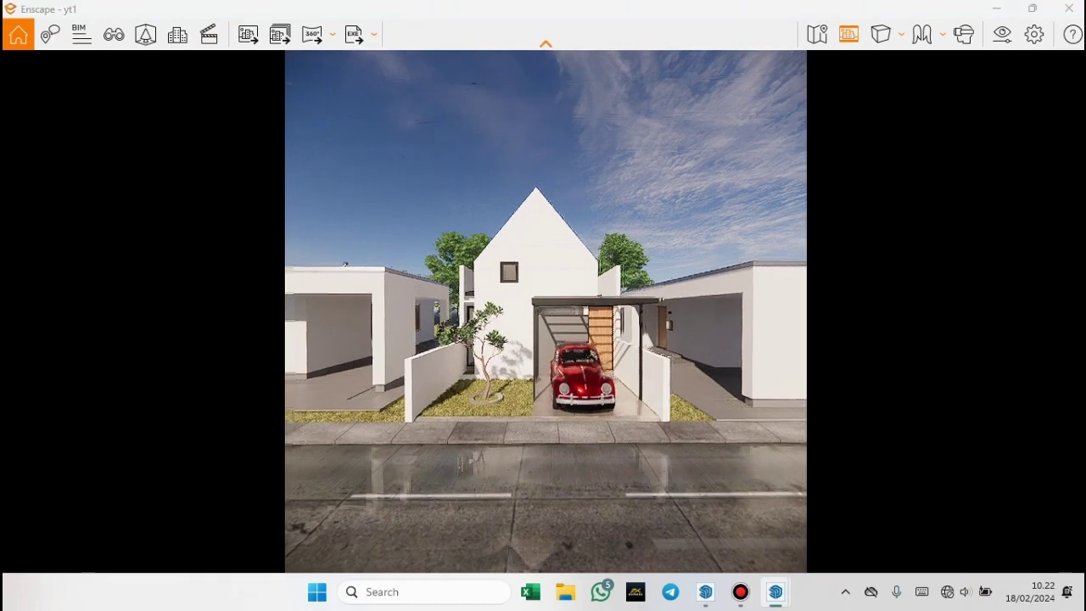
key(a)
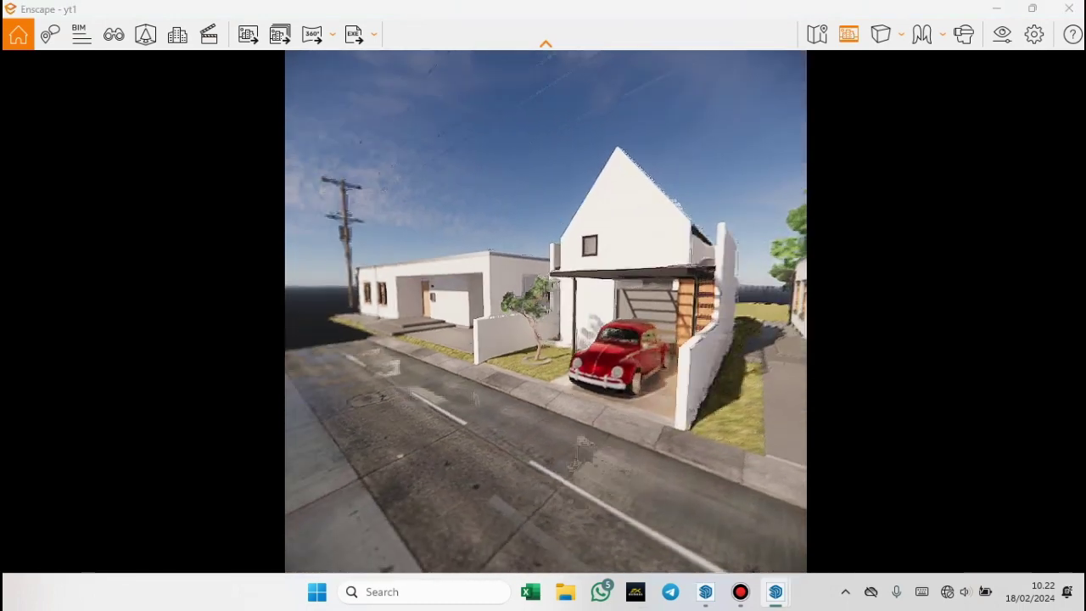
scroll(545, 311, up, 2)
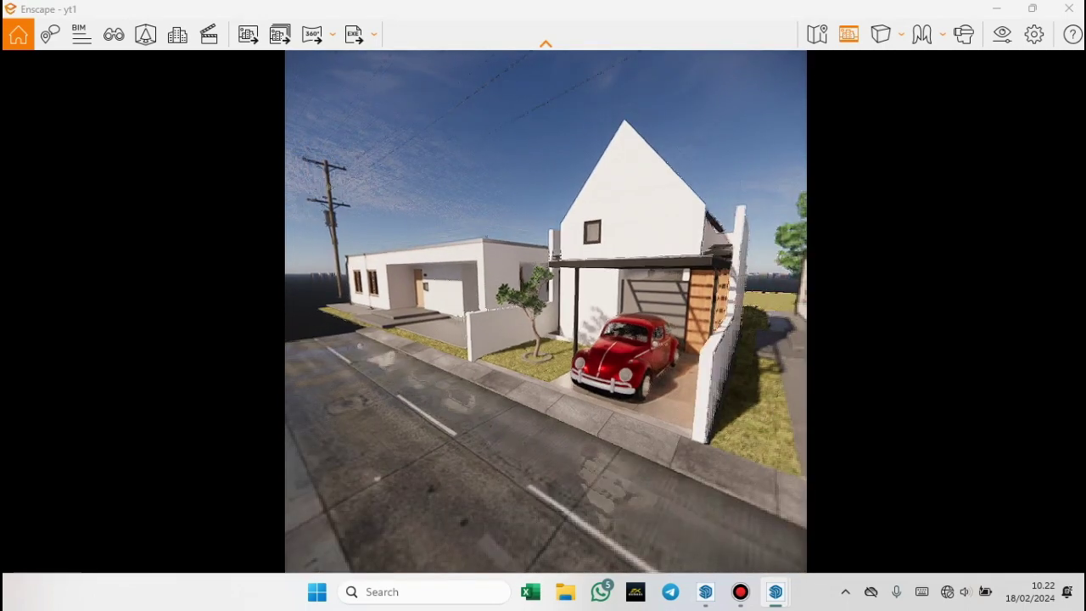
key(w)
key(s)
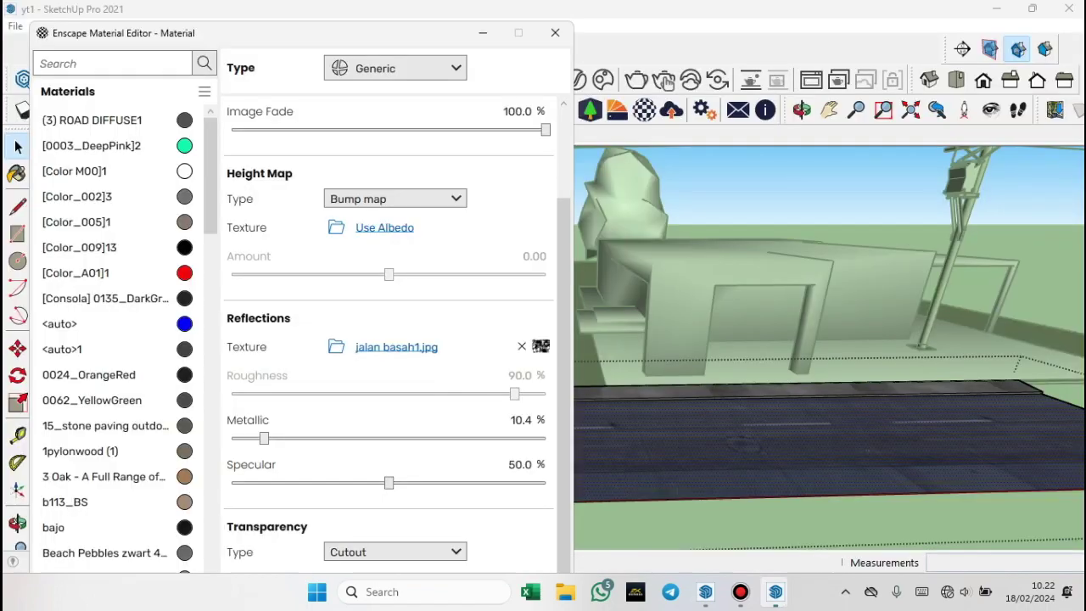
Remove the reflection texture from the road material and compare the render
click(861, 513)
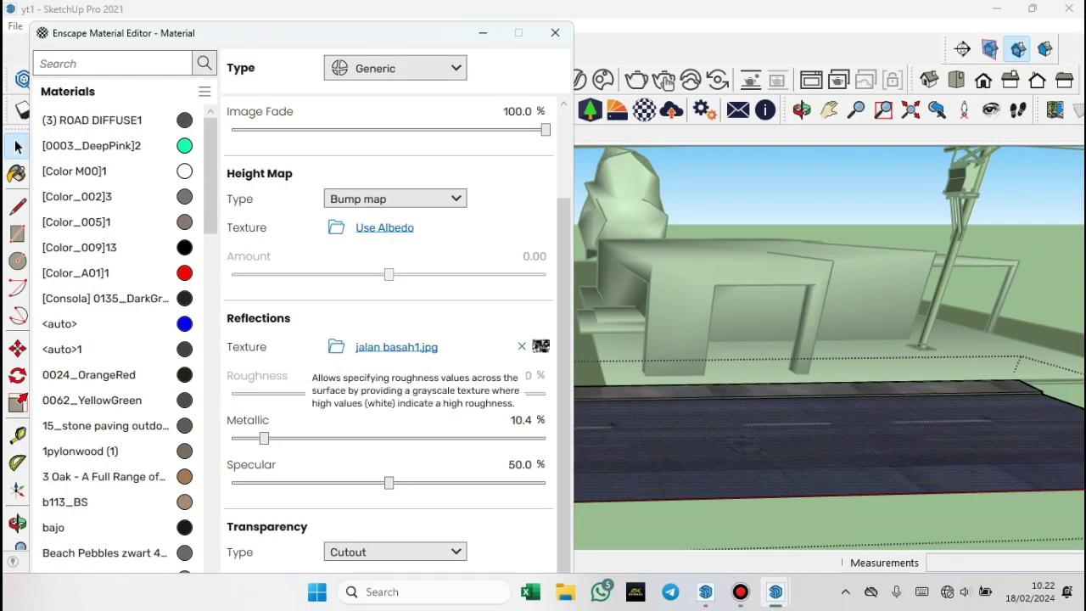
click(521, 346)
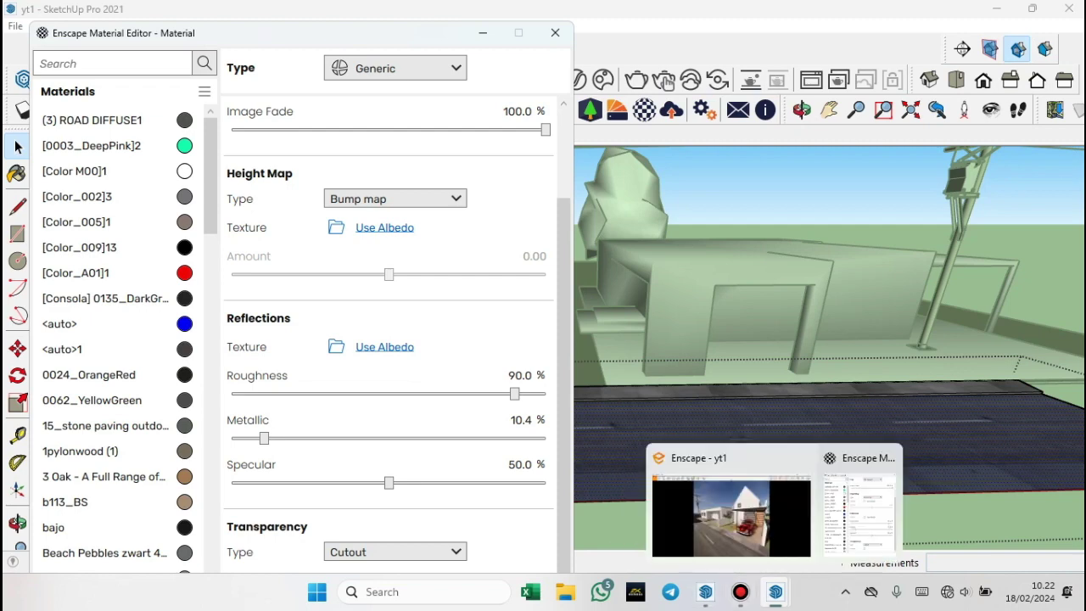
click(731, 516)
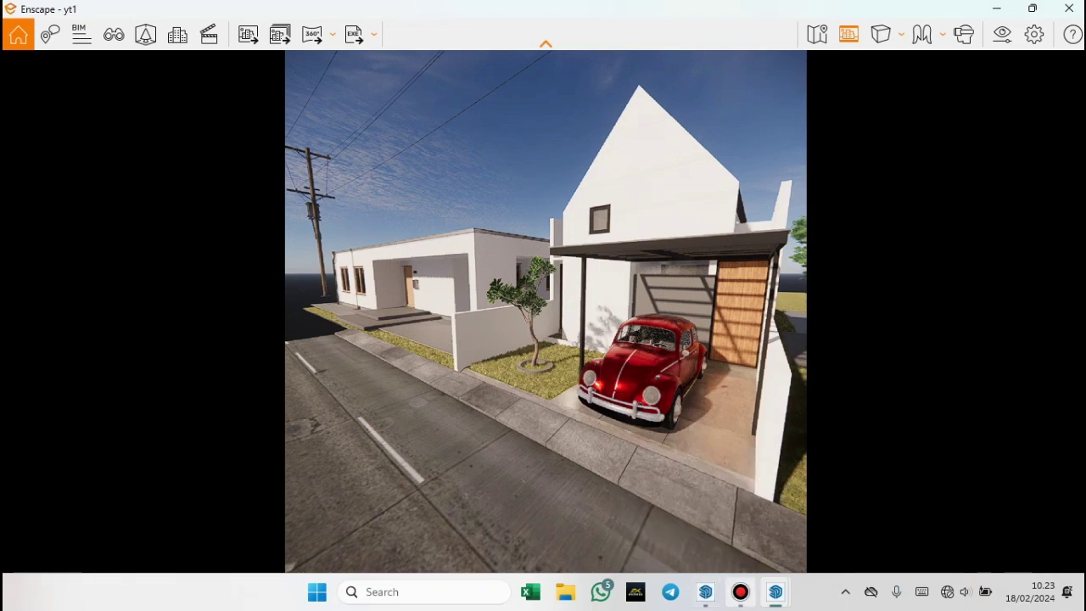
click(859, 509)
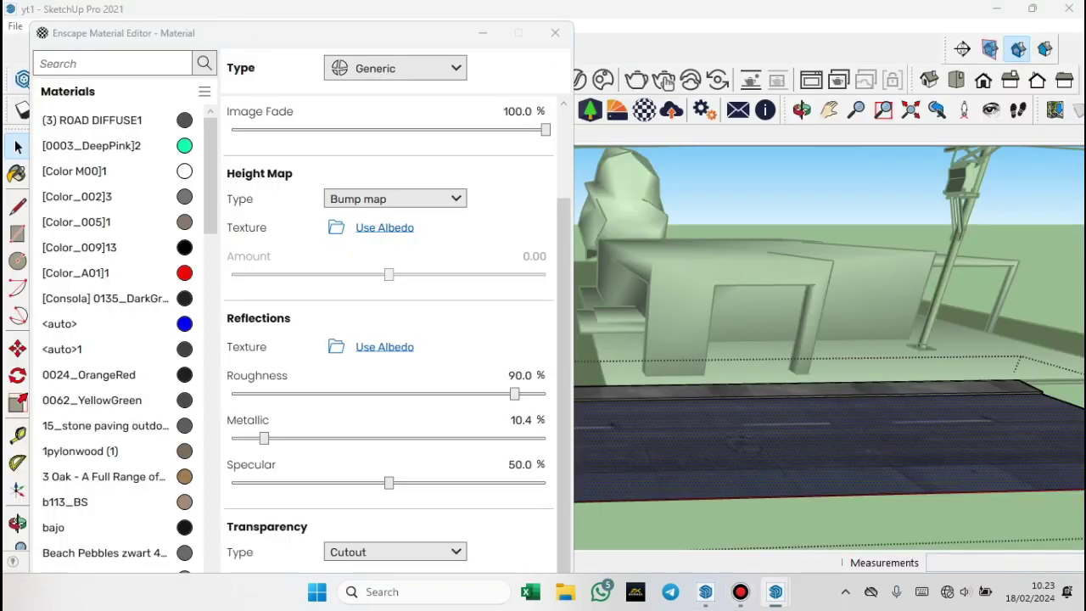
Reload jalan basah1.jpg as the road's reflection texture and view the wet street render
click(252, 178)
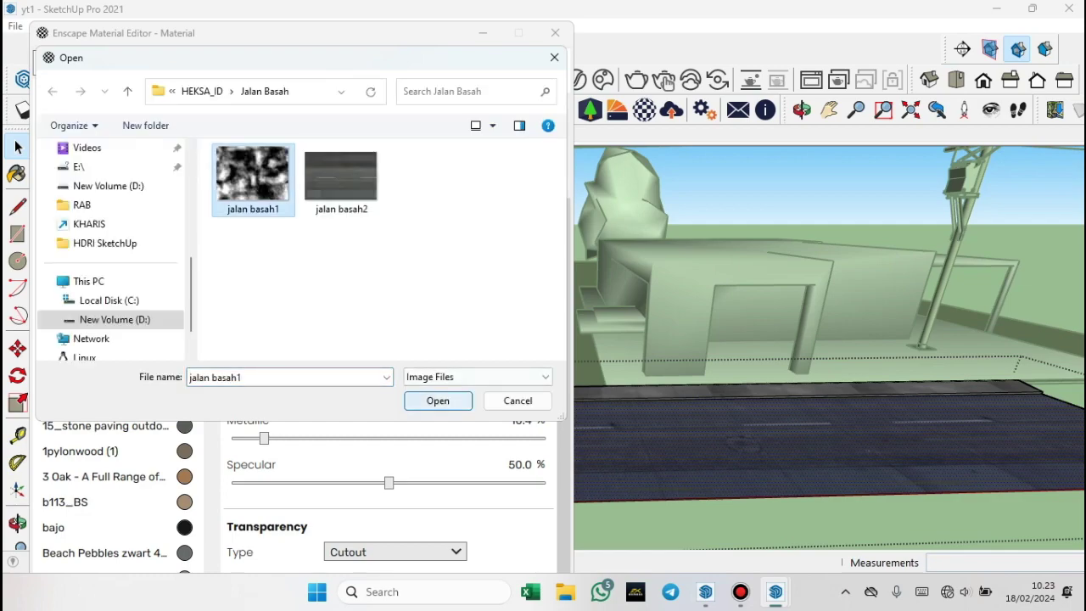
key(Return)
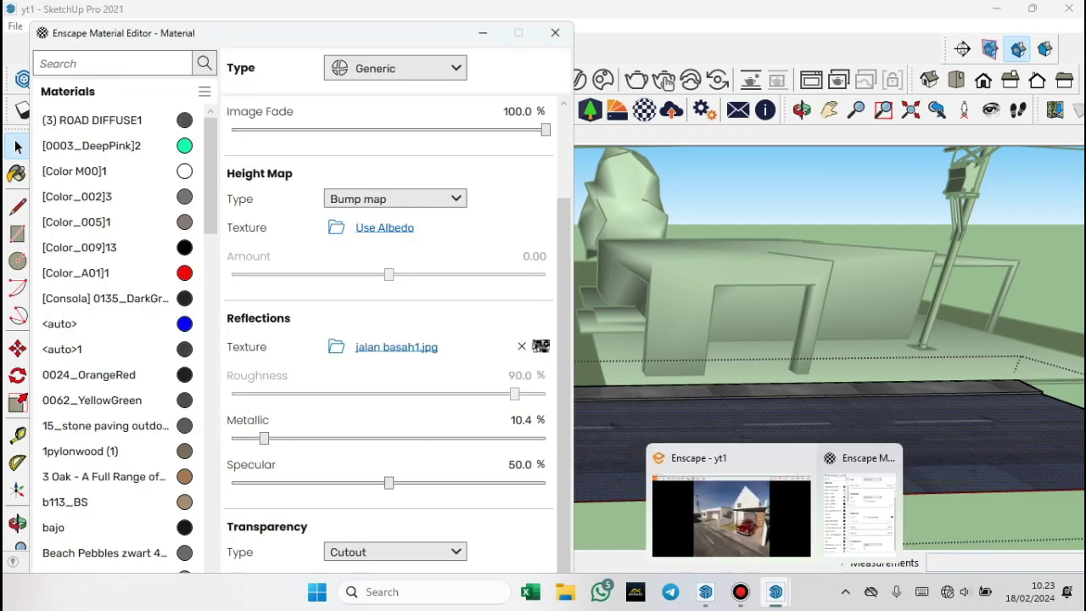
click(733, 514)
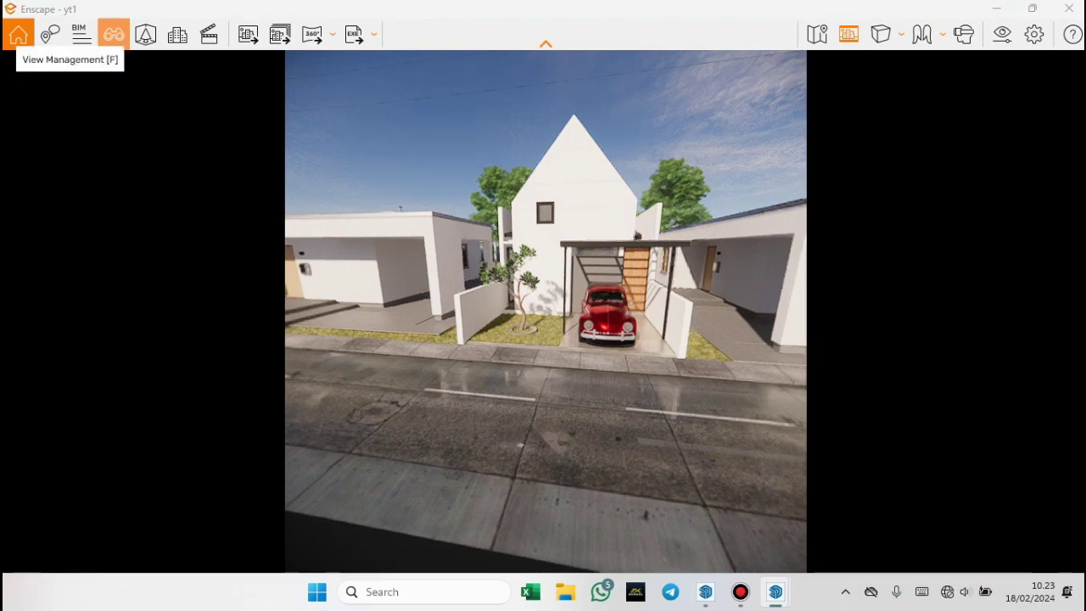
Load the saved view 'Tampak depan' from View Management
click(114, 34)
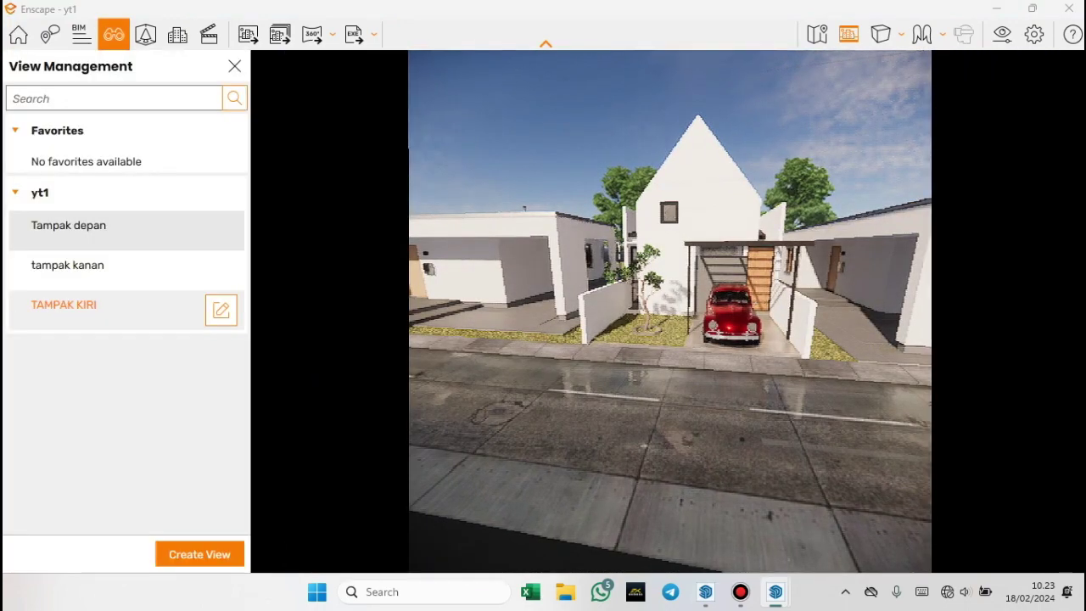
click(68, 225)
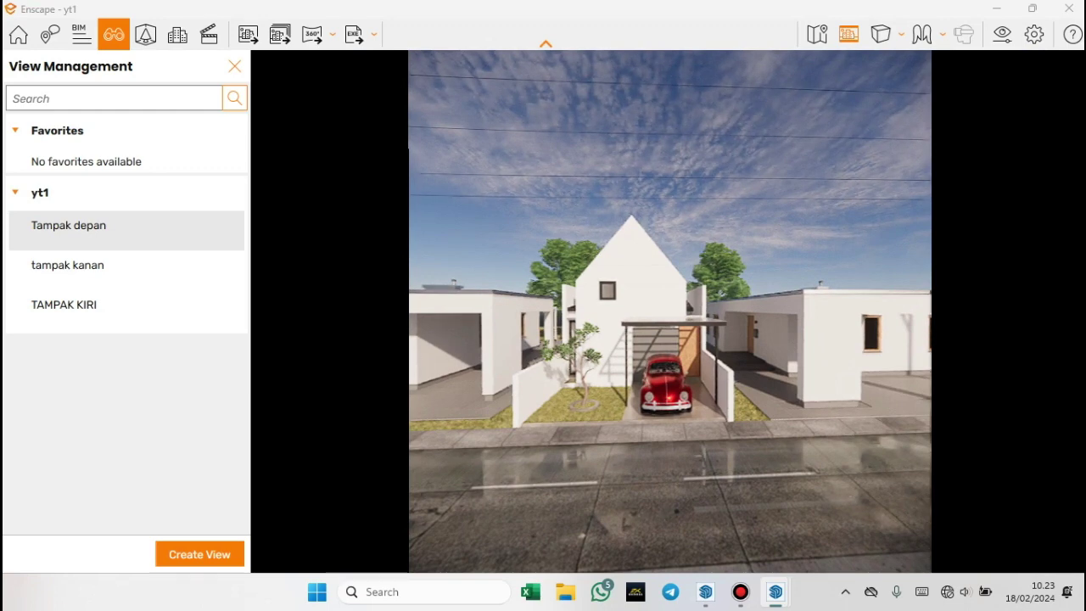
click(234, 66)
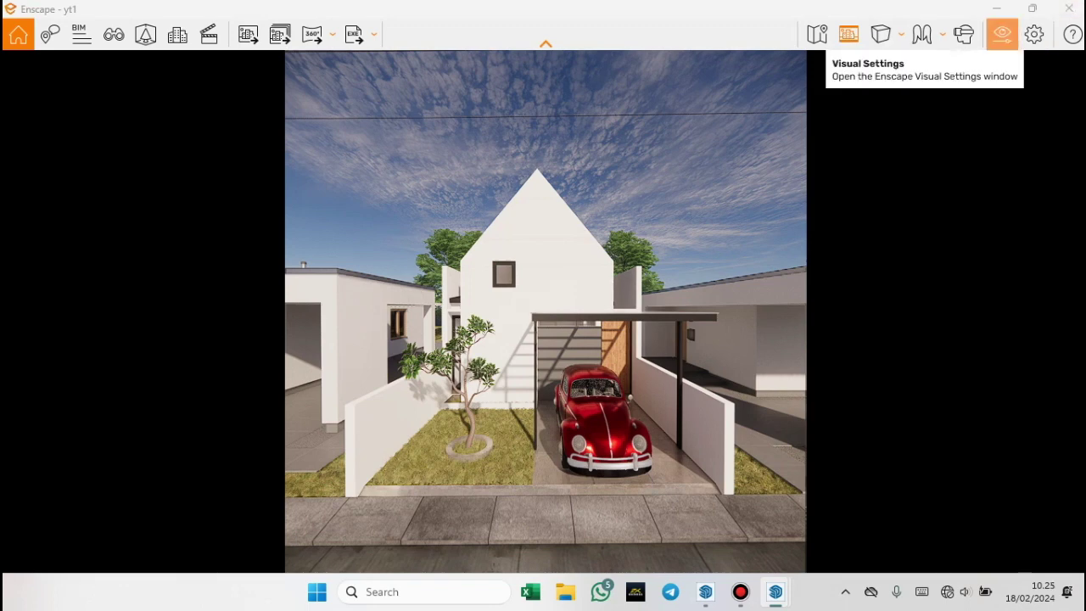
In Visual Settings' Image tab, set Shadows -22%, Vignette 16% and Color Temperature 8,320 K
click(1002, 34)
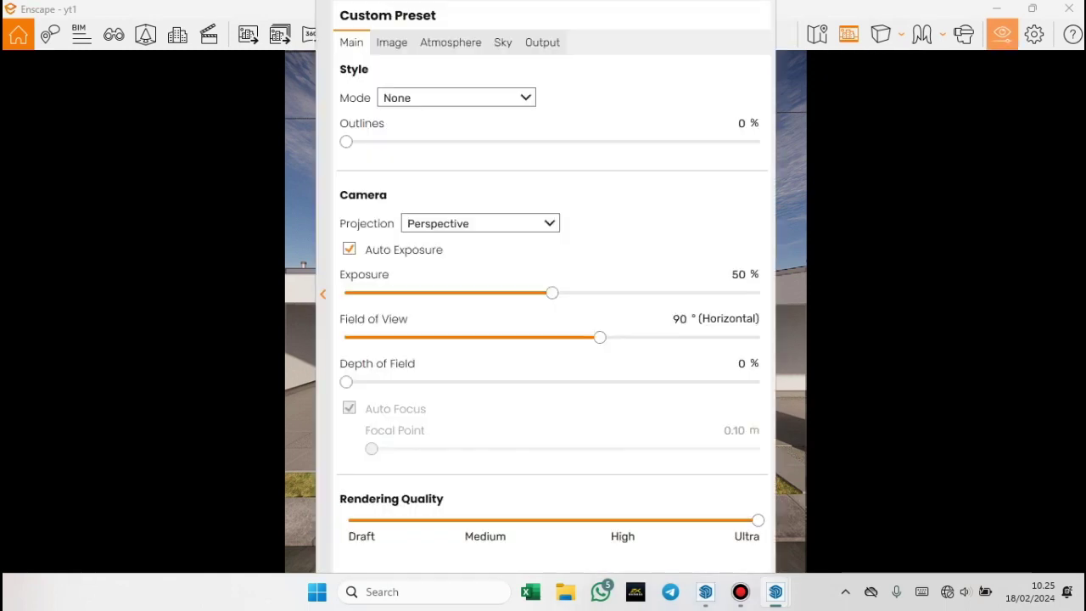
click(391, 41)
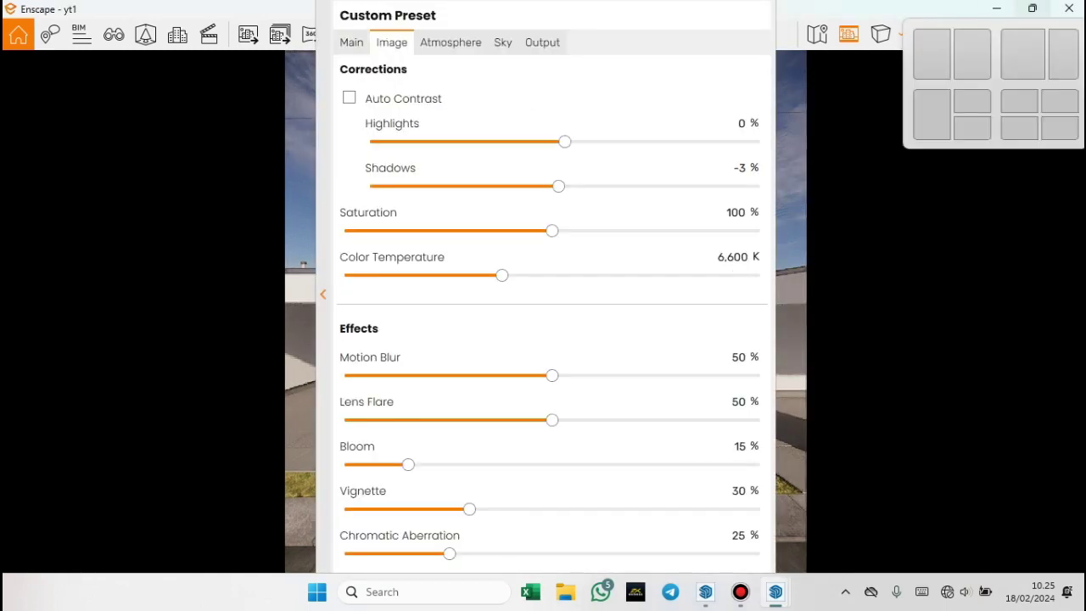
click(1063, 53)
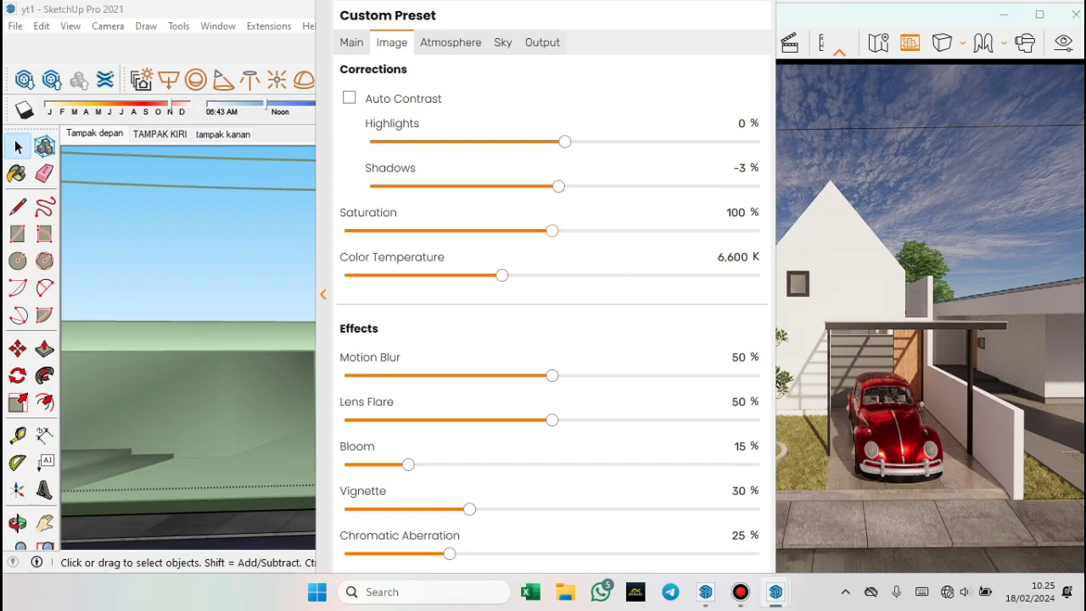
mouse_move(553, 231)
mouse_down()
mouse_move(716, 230)
mouse_move(438, 231)
mouse_move(552, 230)
mouse_up()
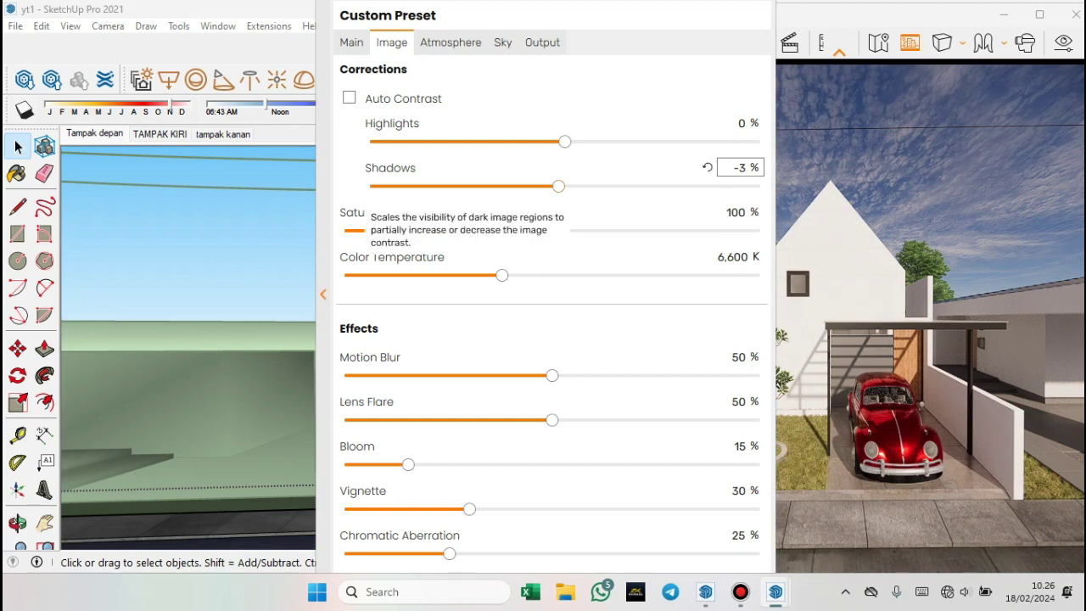
mouse_move(558, 186)
mouse_down()
mouse_move(479, 186)
mouse_move(744, 186)
mouse_move(454, 186)
mouse_move(522, 186)
mouse_up()
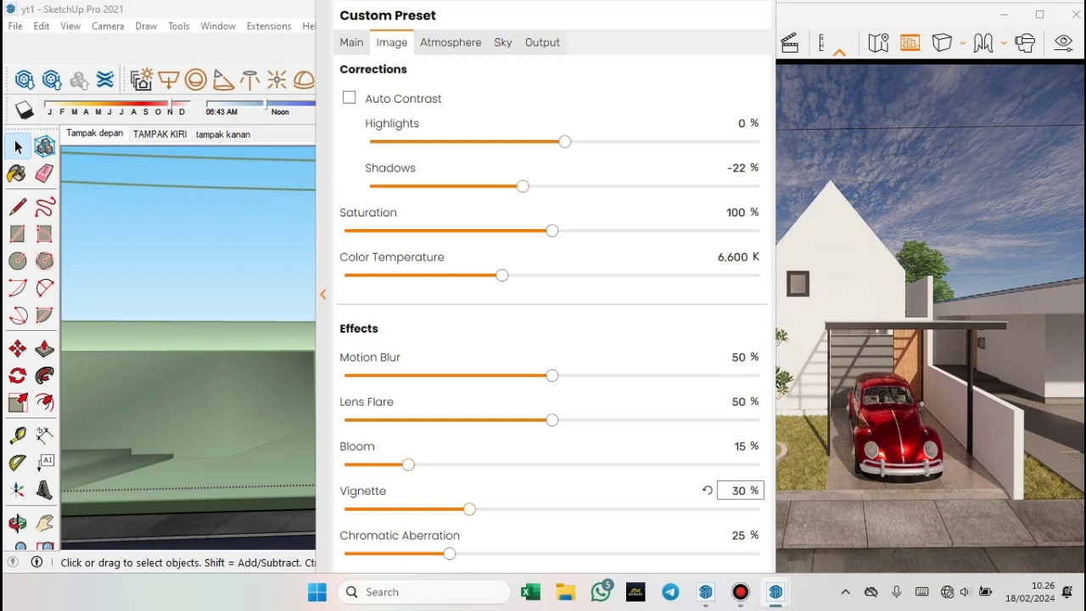
mouse_move(469, 509)
mouse_down()
mouse_move(654, 510)
mouse_move(410, 510)
mouse_up()
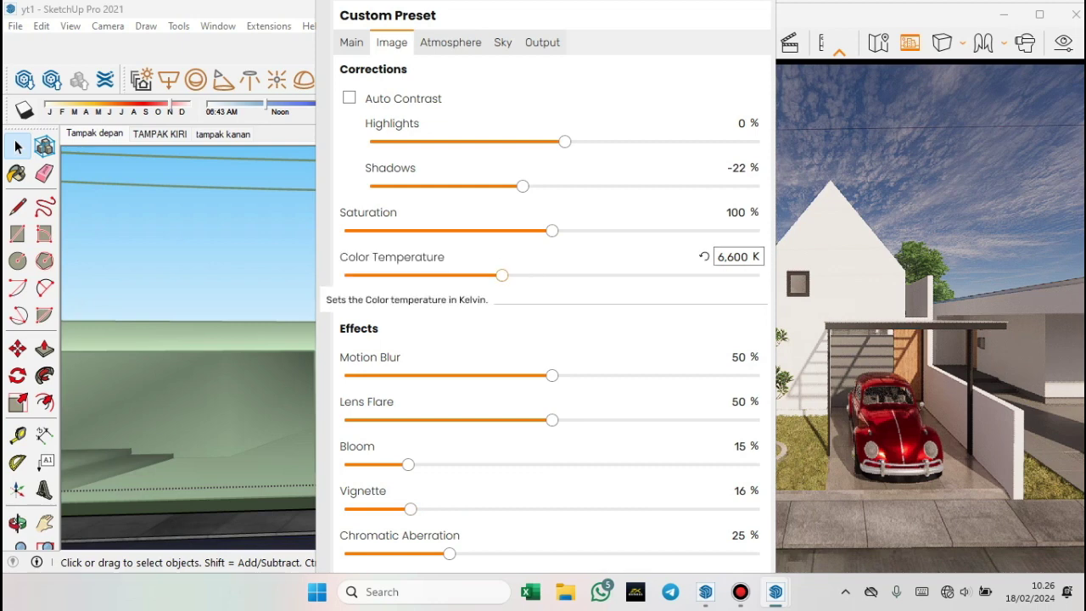
mouse_move(502, 275)
mouse_down()
mouse_move(408, 275)
mouse_move(578, 275)
mouse_move(554, 275)
mouse_up()
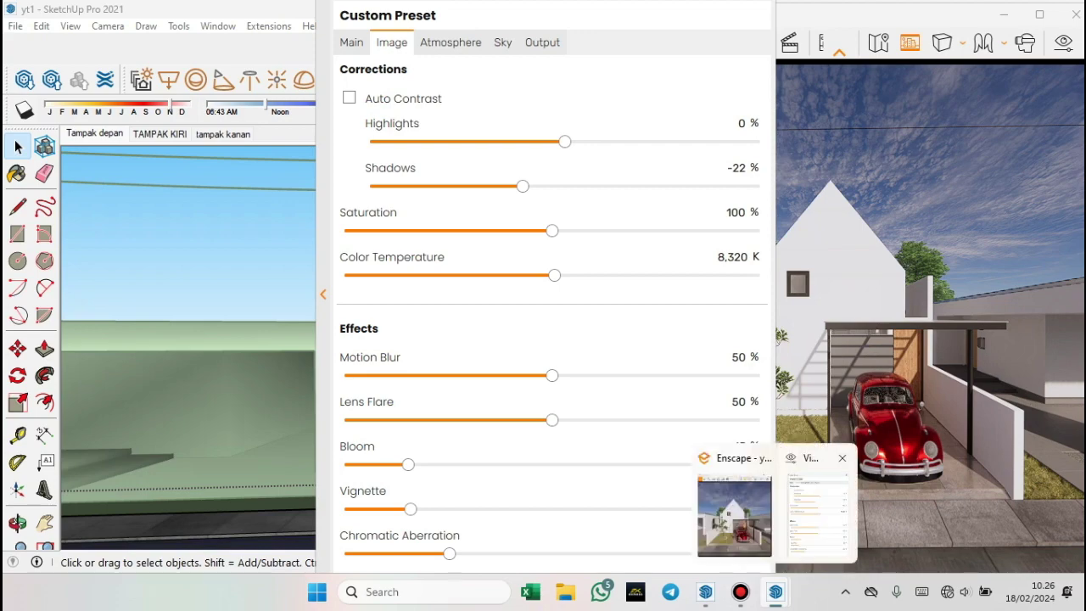
Maximize the Enscape render window and show the Output settings
click(842, 458)
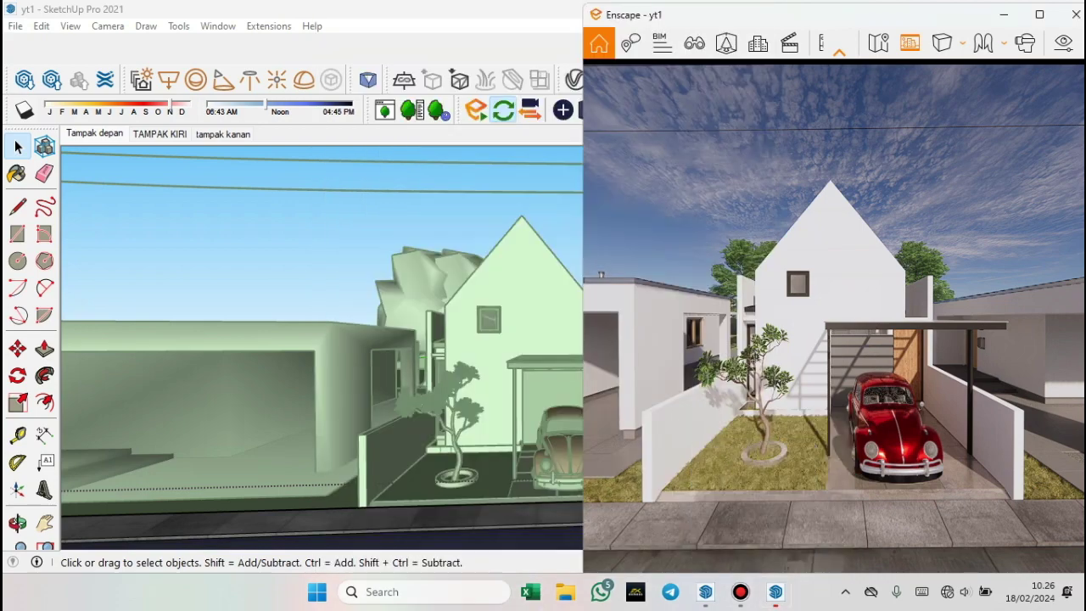
click(1032, 10)
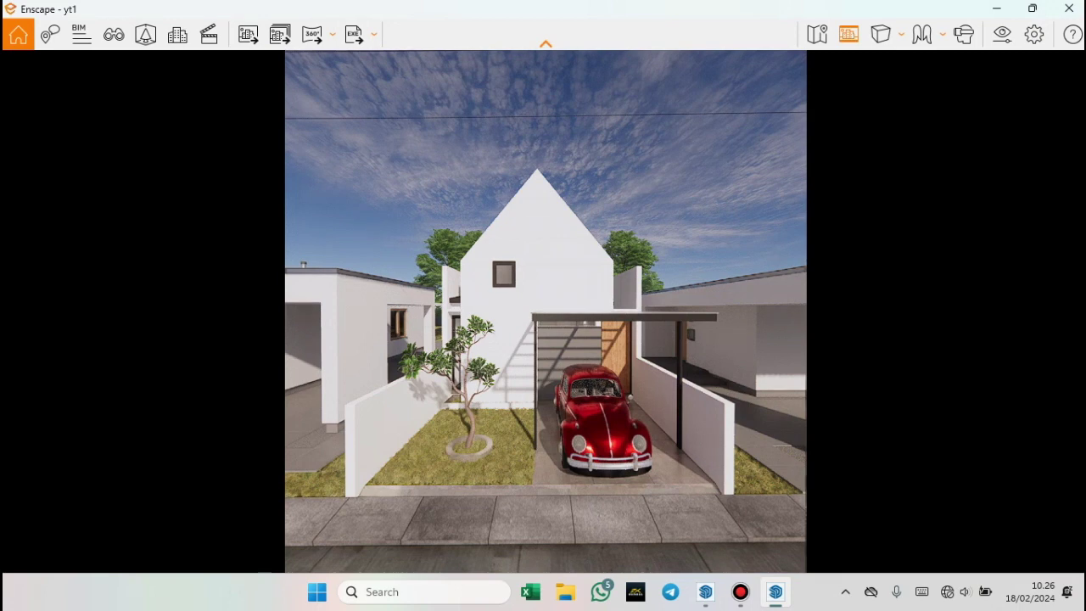
click(1002, 34)
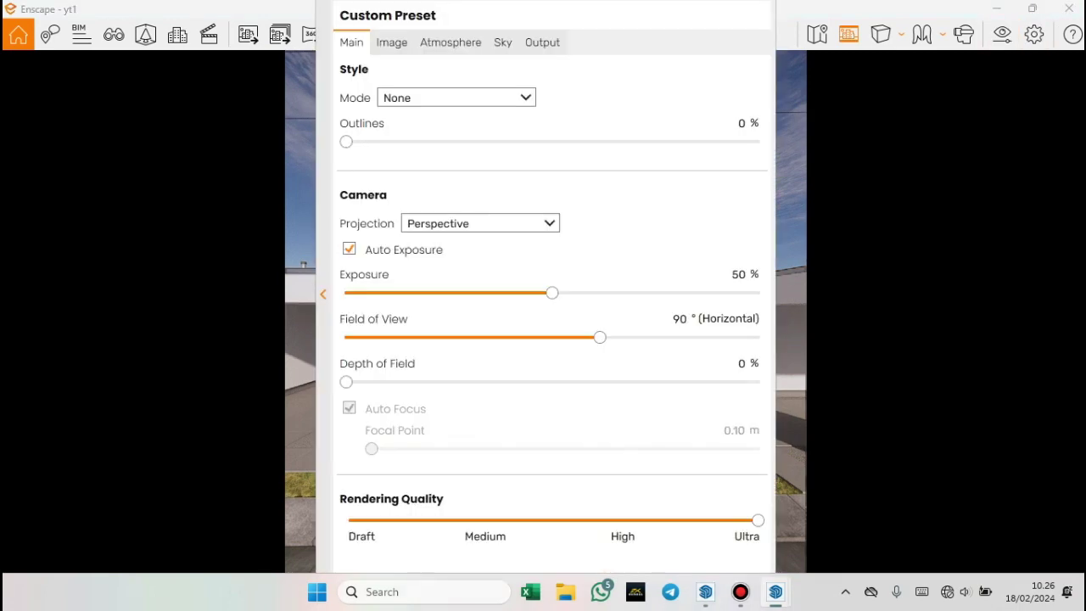
click(543, 41)
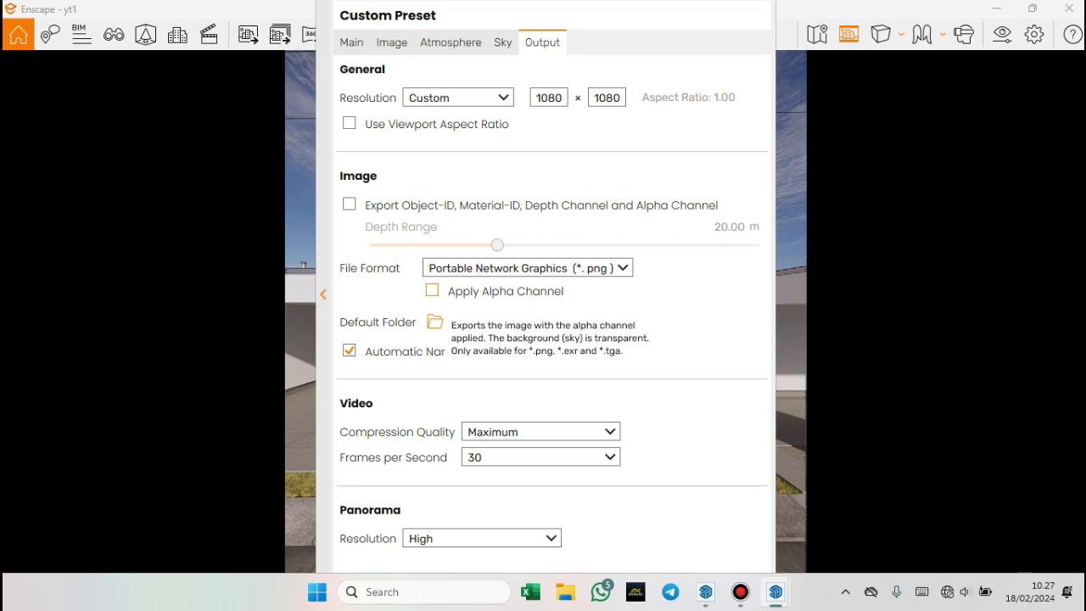
Toggle Panorama Resolution to Normal and back to High, keeping the 1080 × 1080 PNG output
click(481, 538)
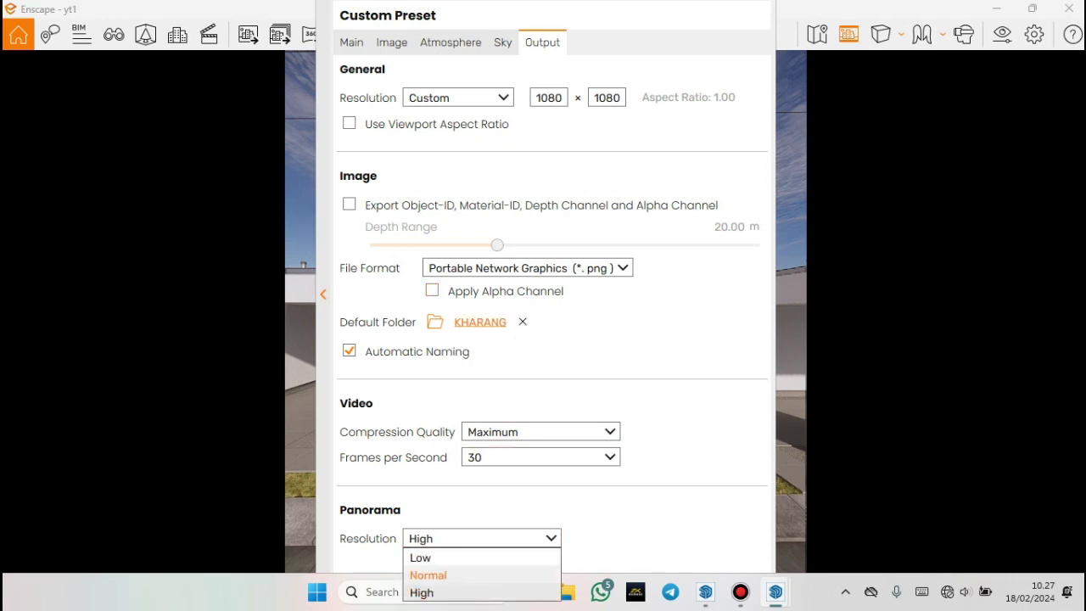
click(427, 575)
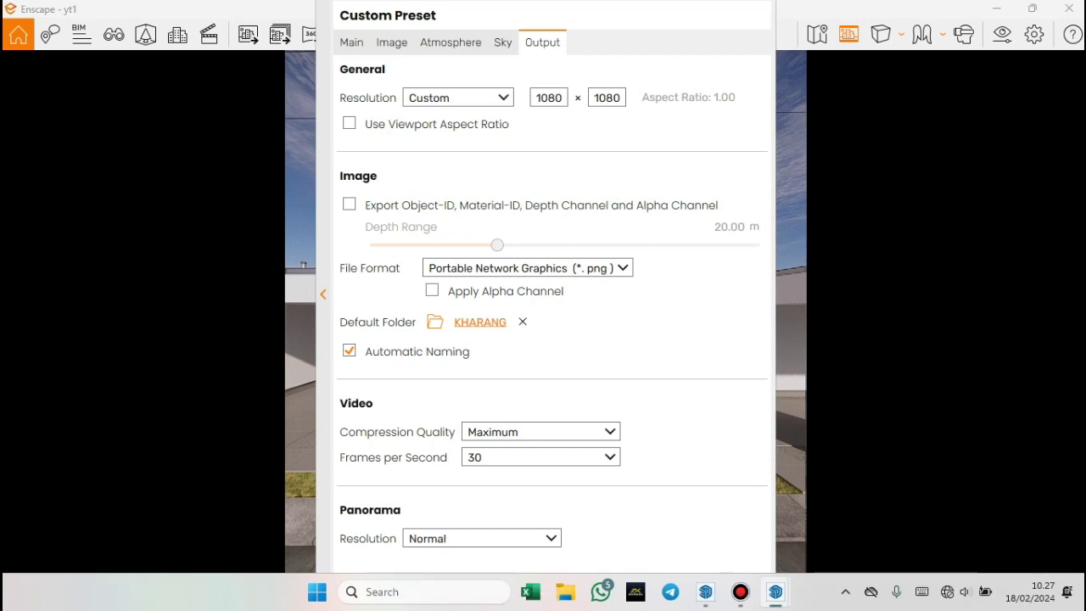
click(481, 538)
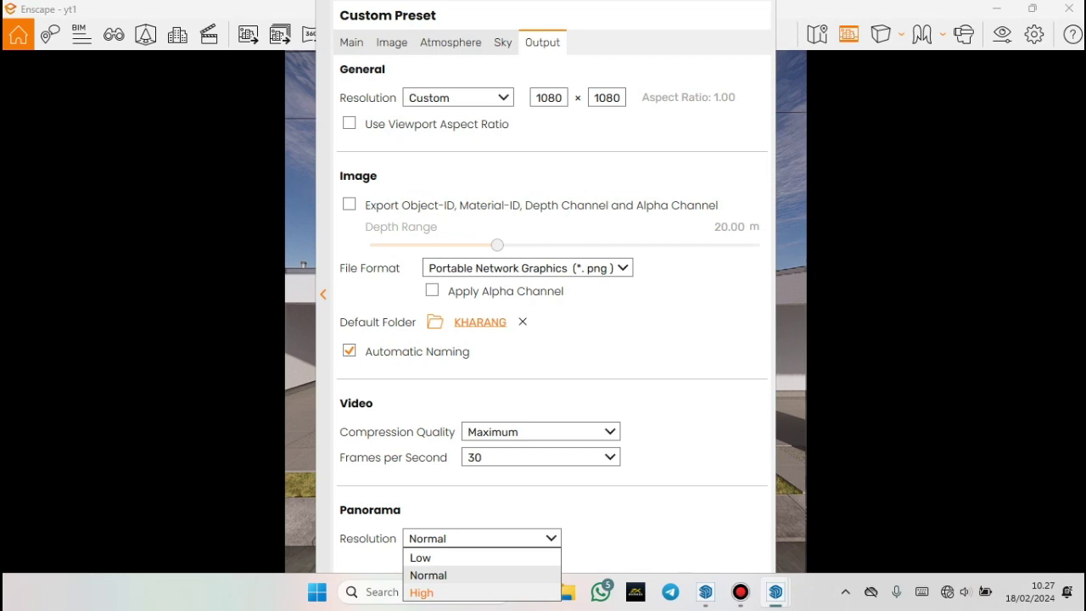
click(421, 592)
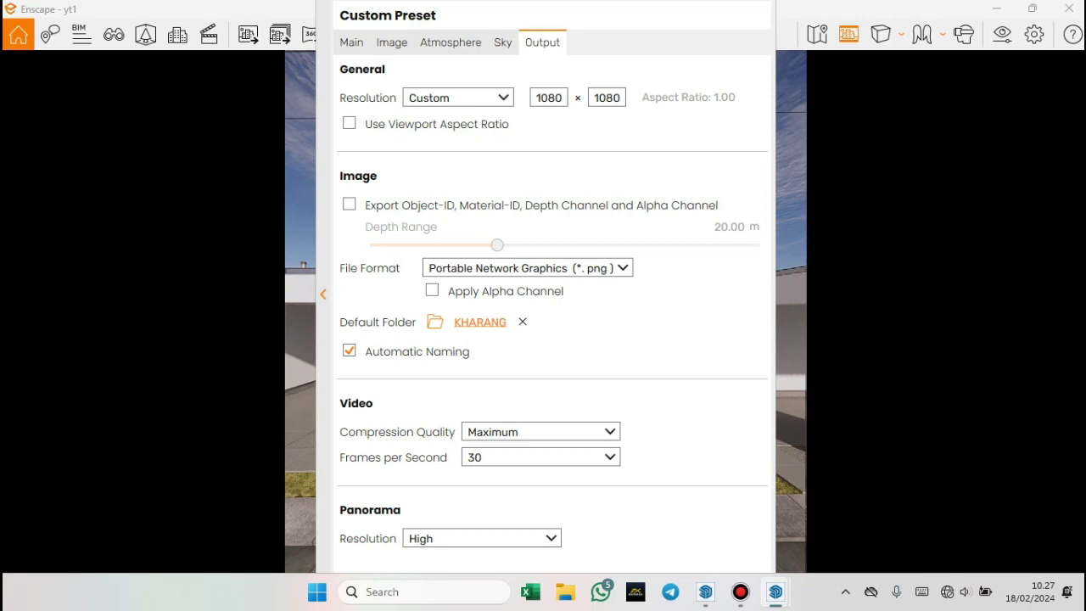
click(884, 458)
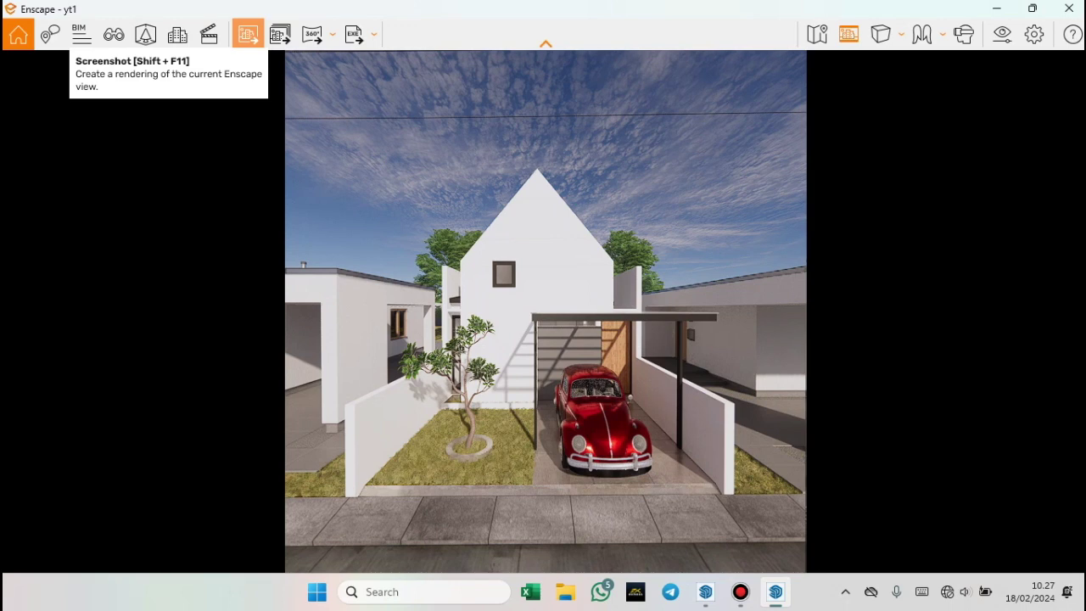
click(247, 34)
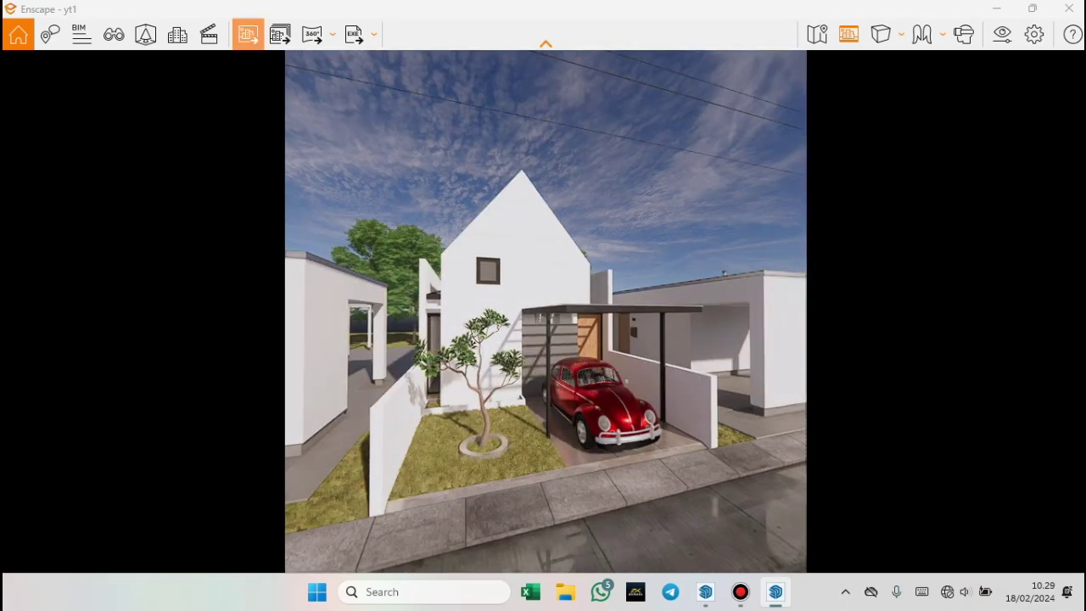
click(248, 34)
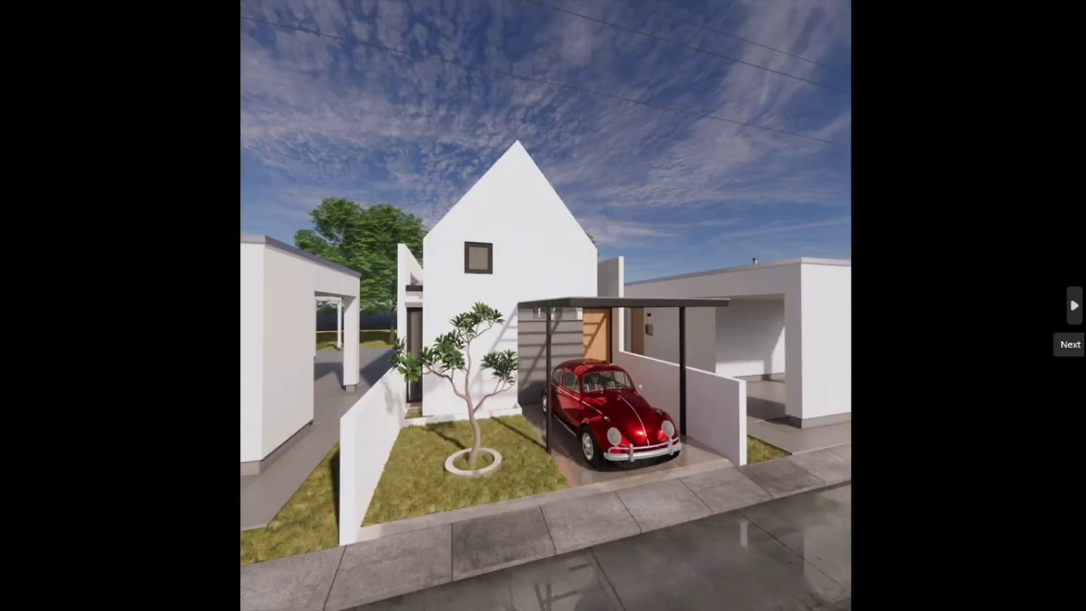
key(Escape)
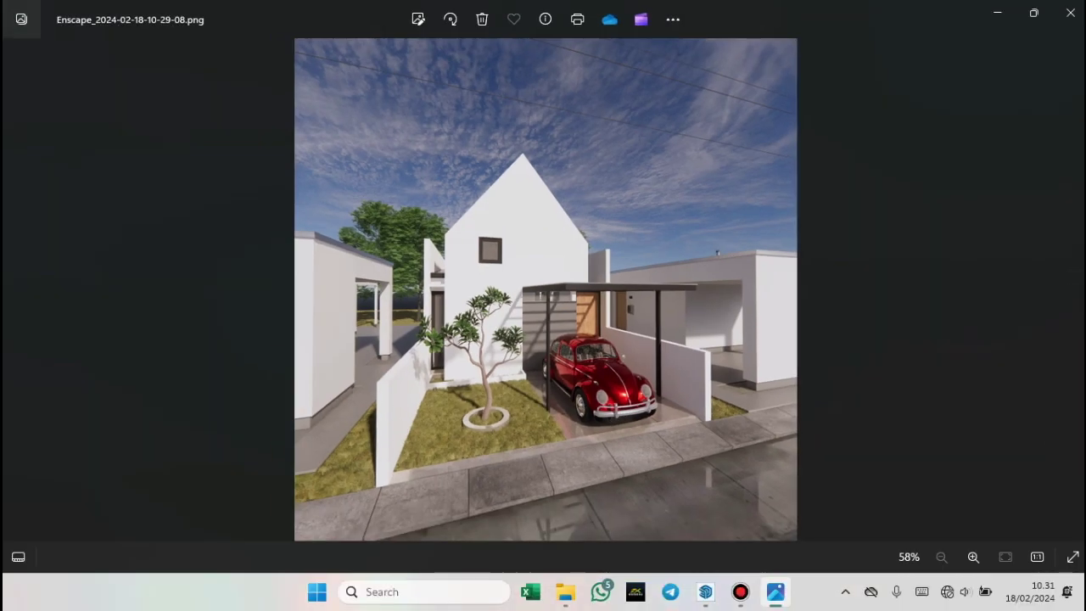
click(706, 591)
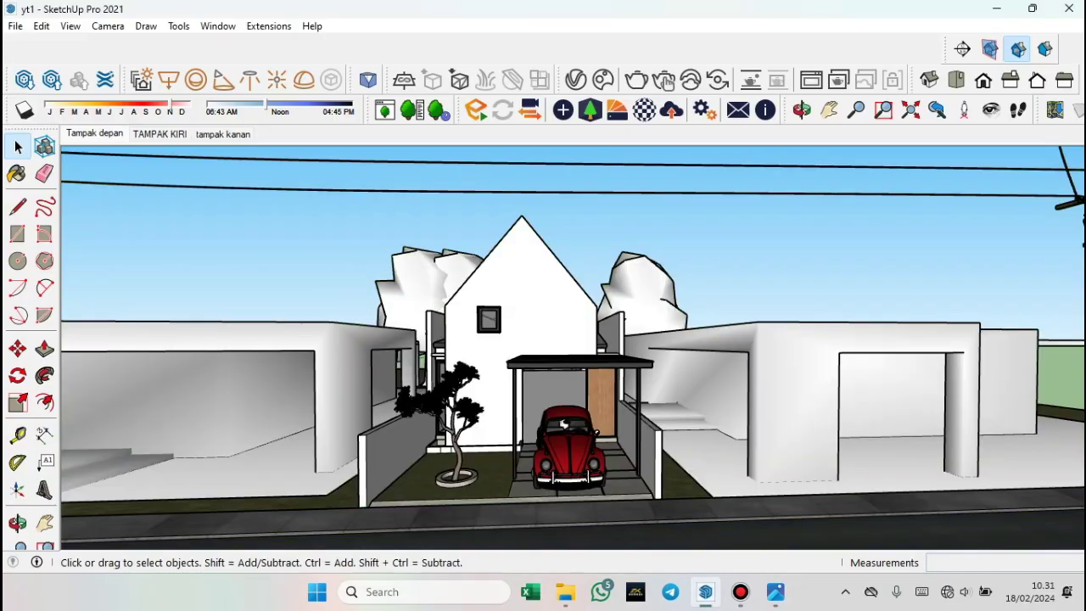
Orbit to an elevated front-left view of the house, street and utility poles
middle_drag(543, 339, 594, 339)
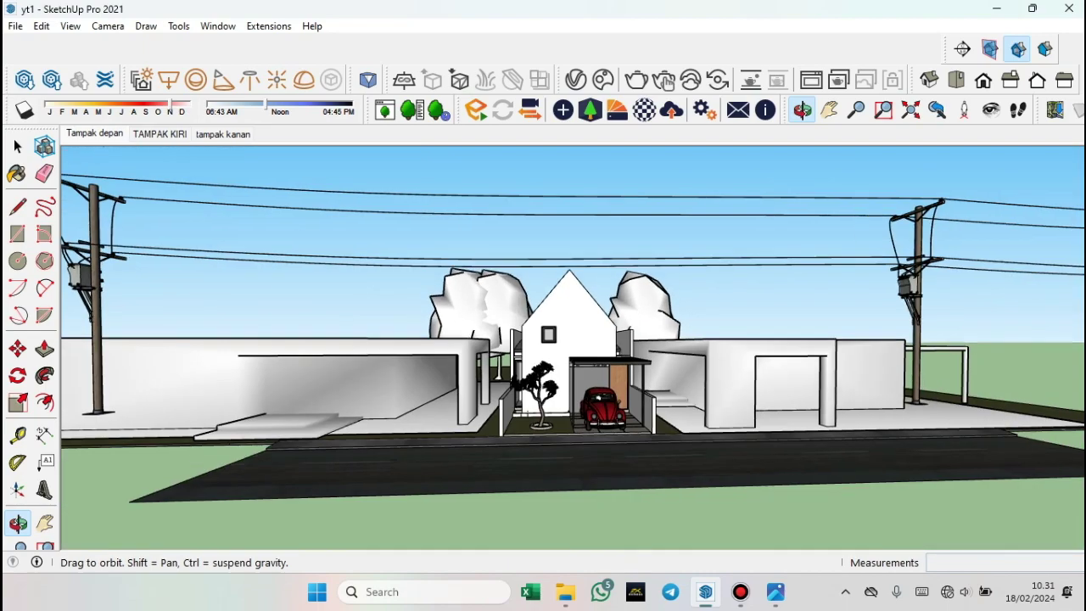
mouse_move(543, 339)
mouse_down()
mouse_move(611, 390)
mouse_move(560, 382)
mouse_move(662, 356)
mouse_up()
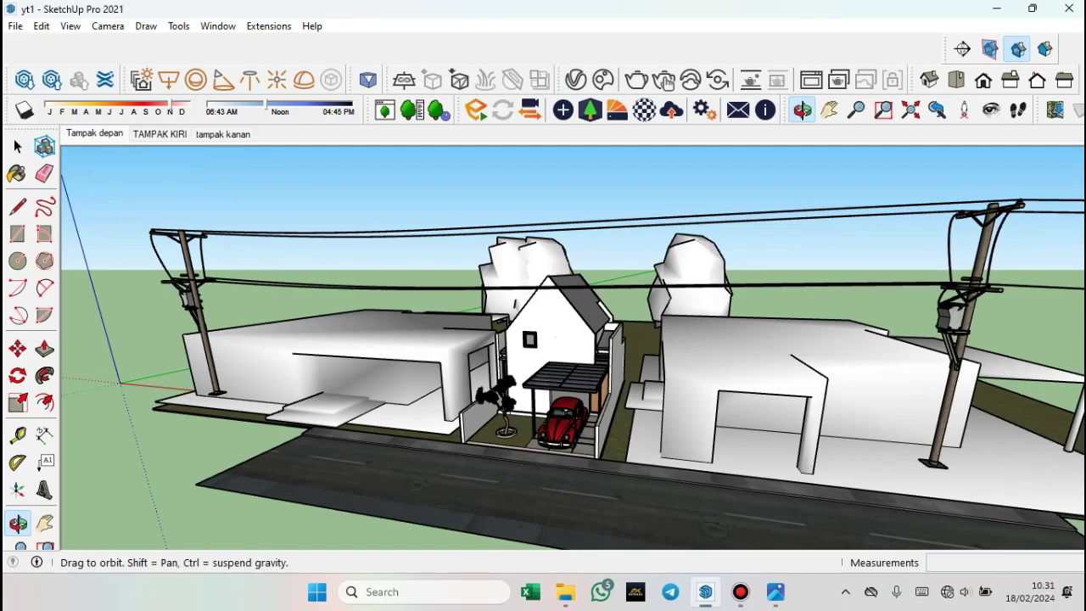